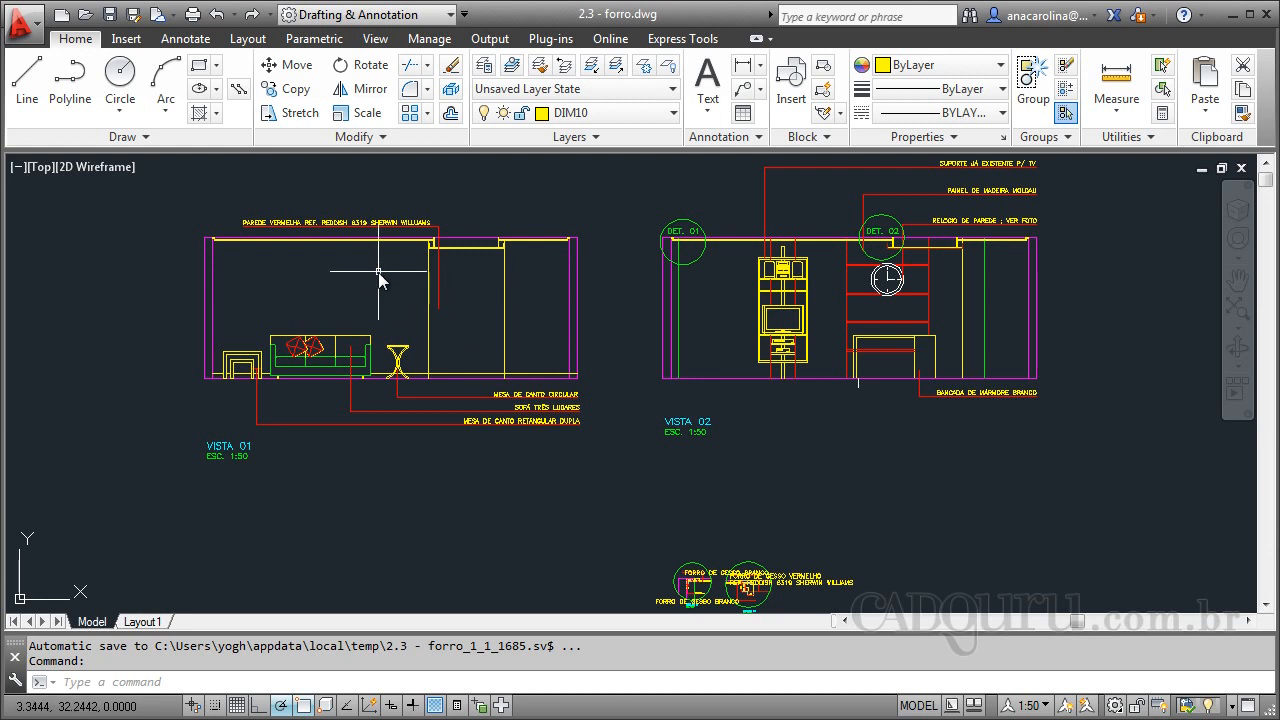
Examine the annotations in the elevations and ceiling details, and review the list of existing dimension styles
scroll(255, 205, up, 5)
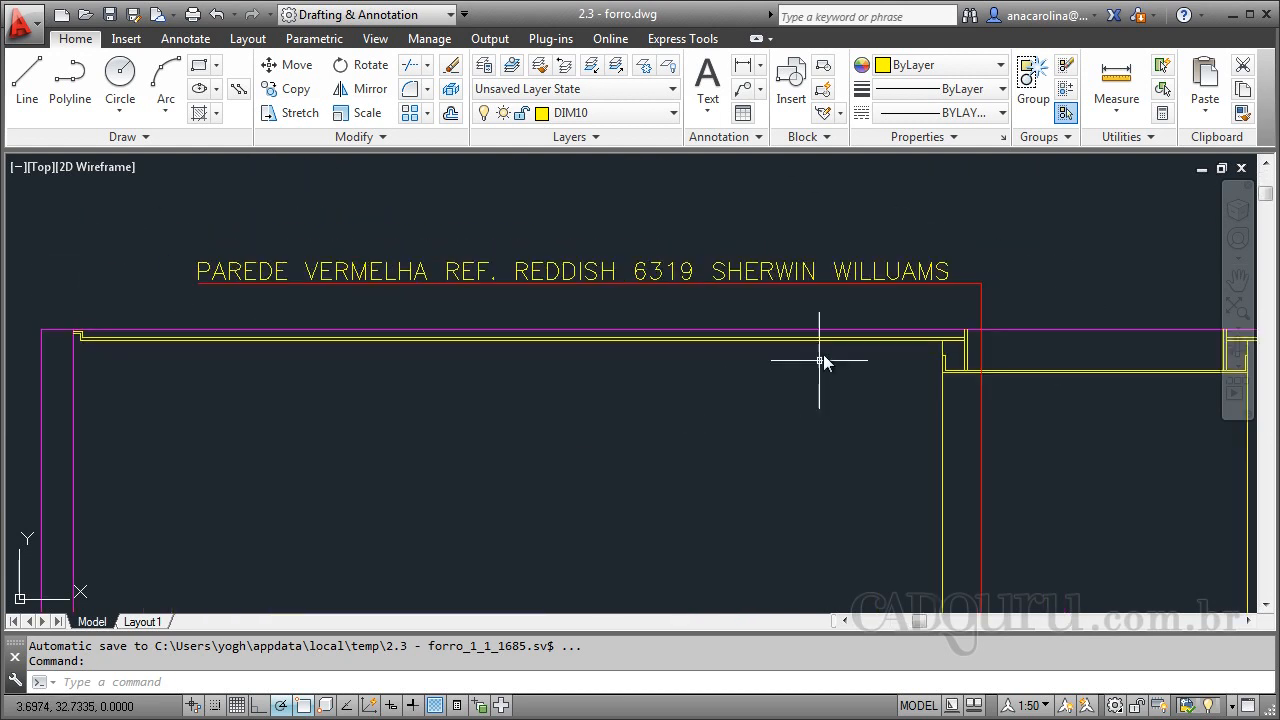
scroll(700, 200, down, 6)
scroll(697, 200, down, 3)
scroll(994, 457, up, 8)
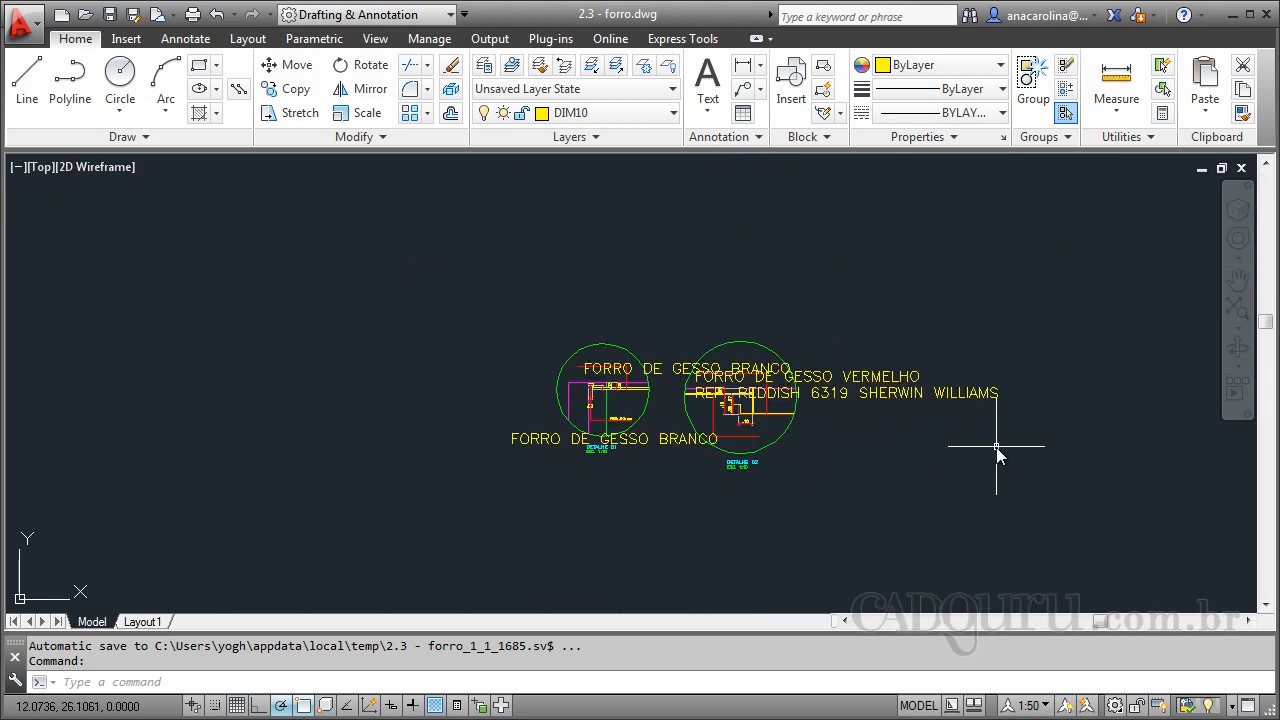
scroll(797, 411, up, 2)
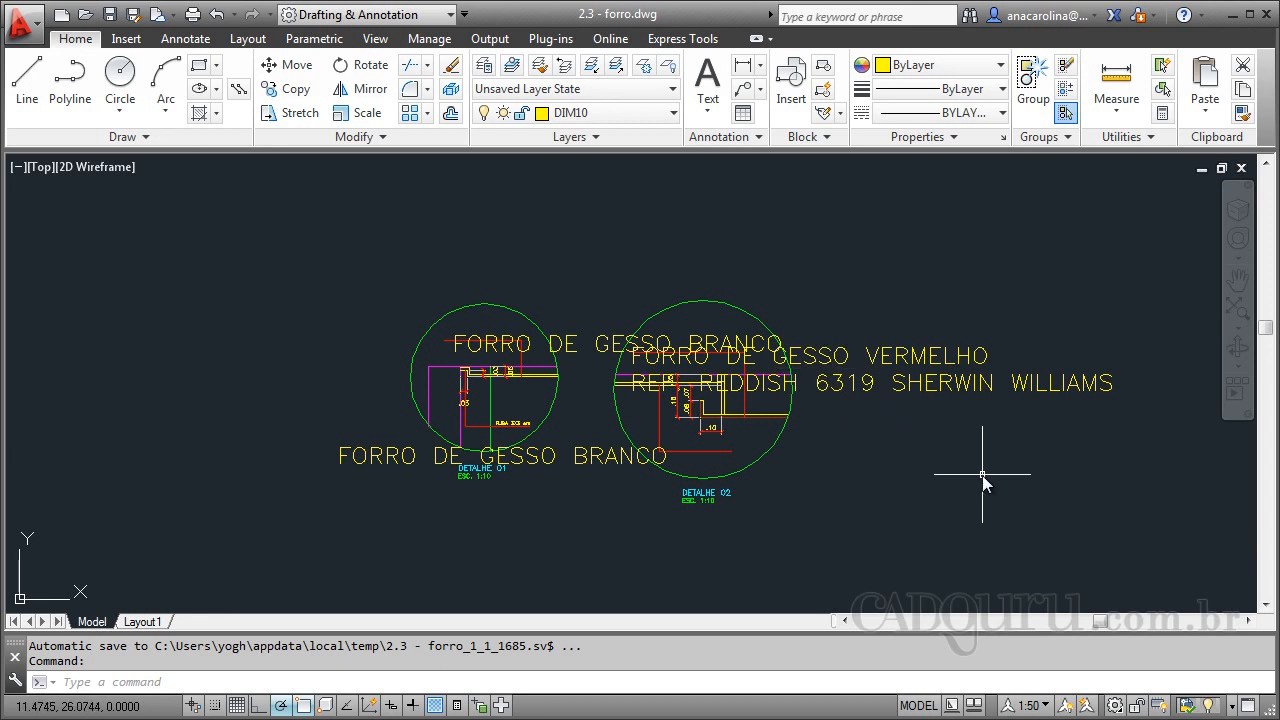
scroll(806, 449, down, 8)
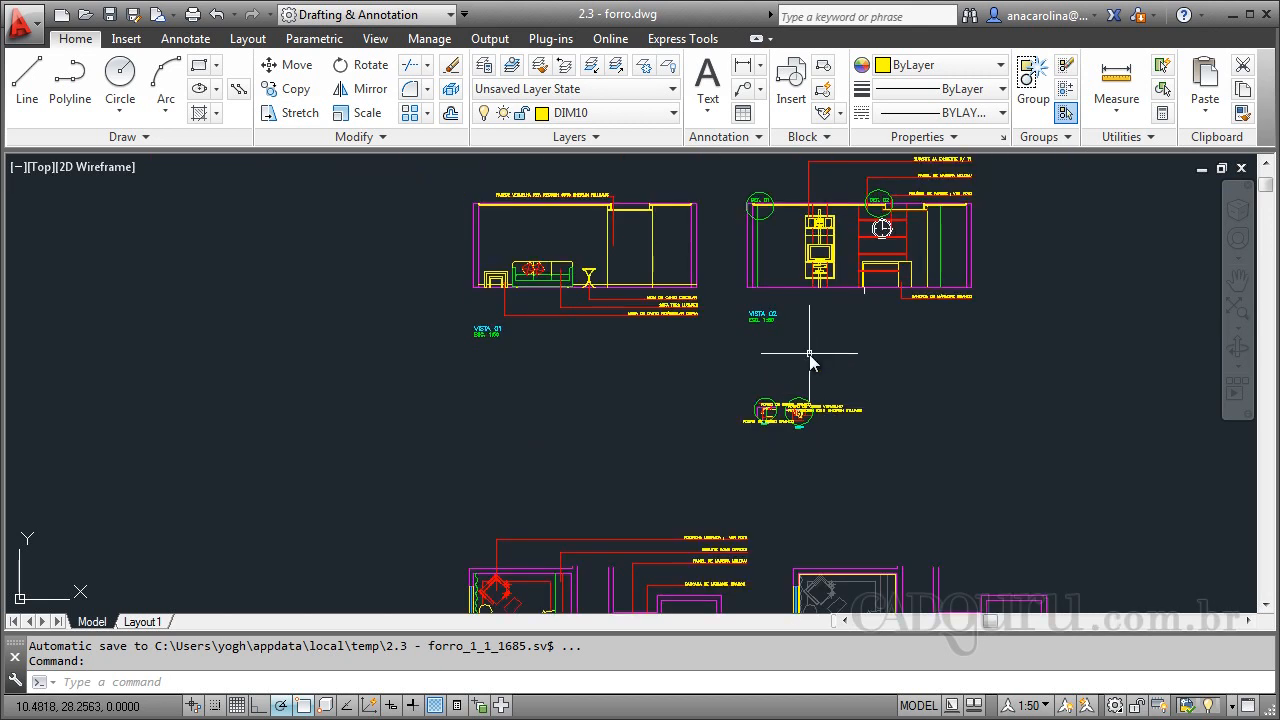
scroll(700, 200, up, 5)
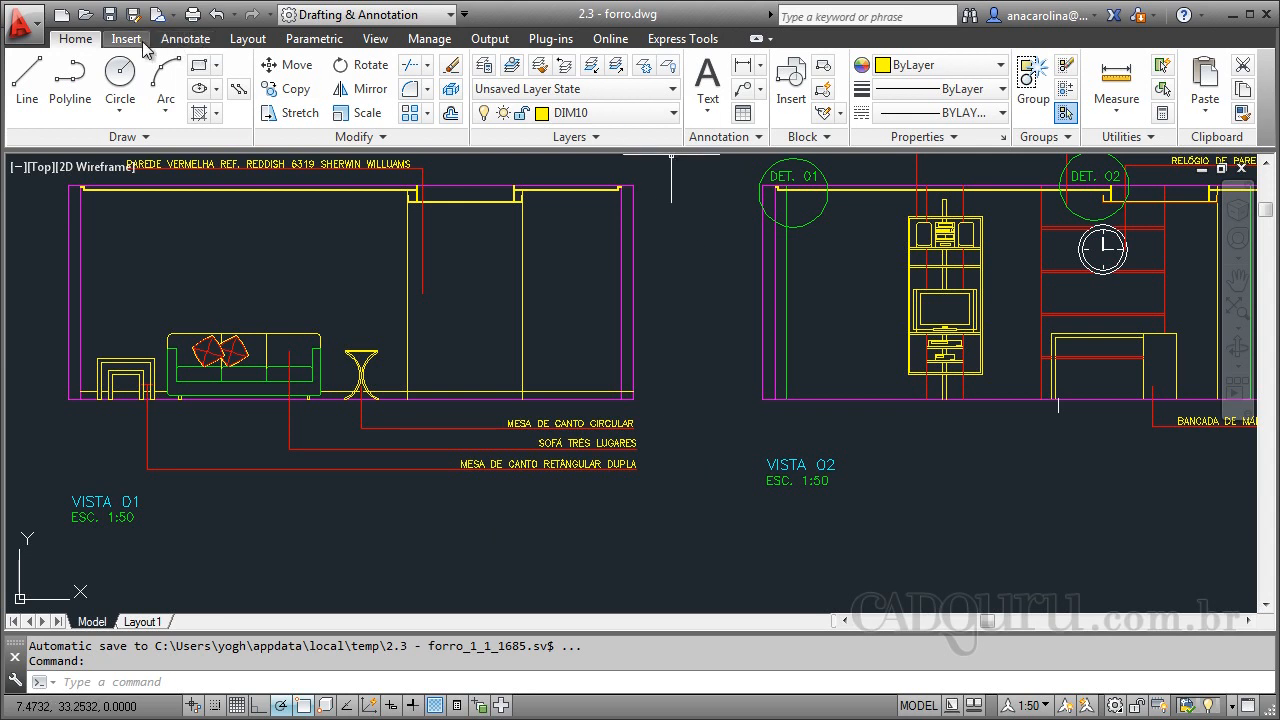
click(185, 38)
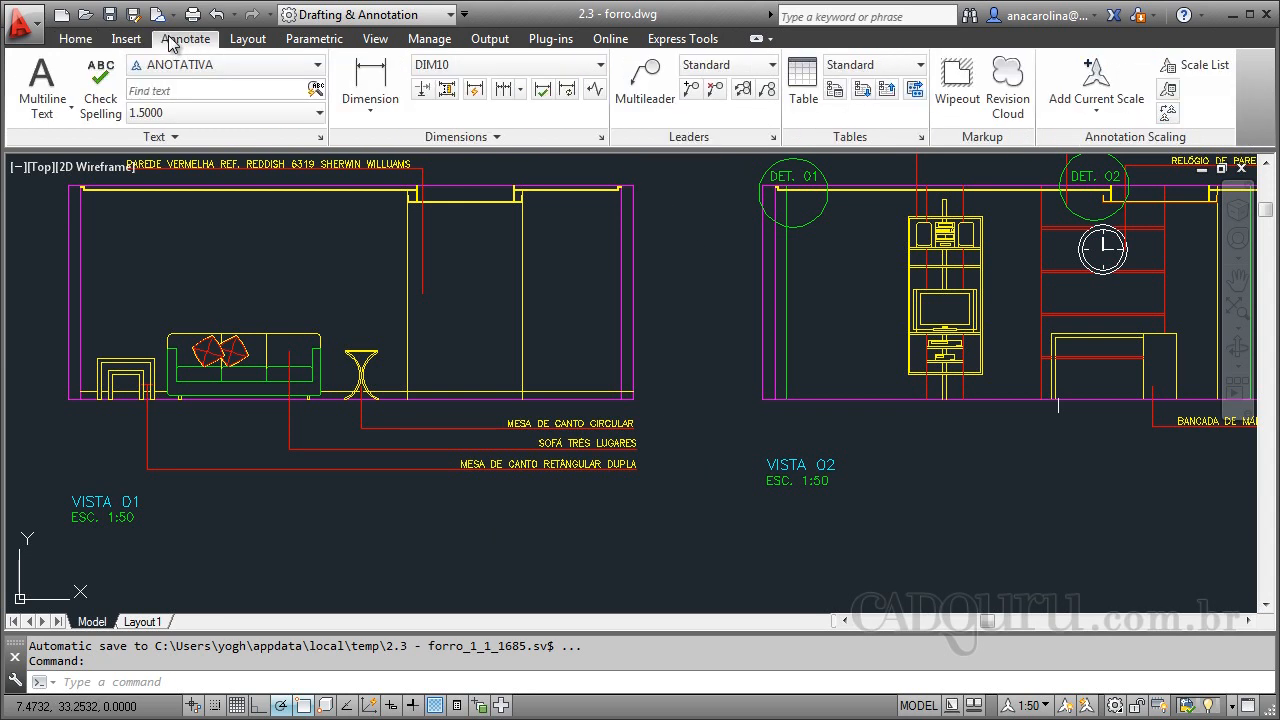
click(549, 65)
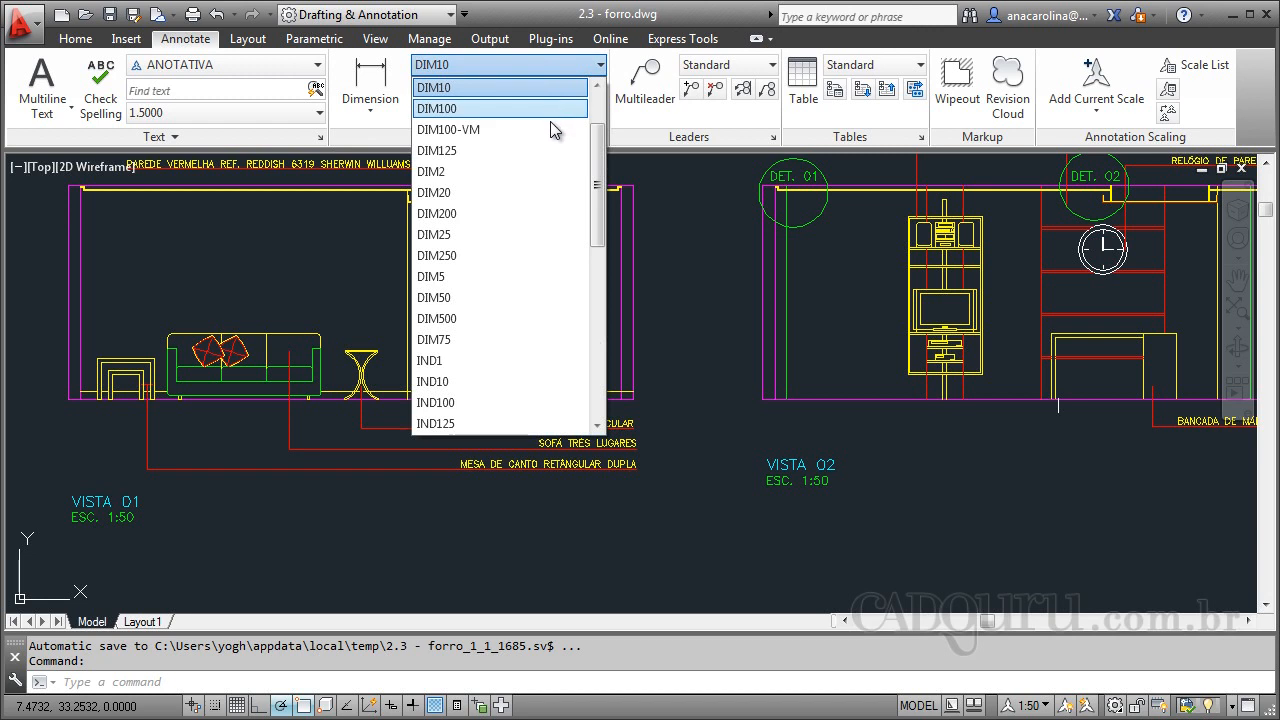
drag(596, 190, 601, 128)
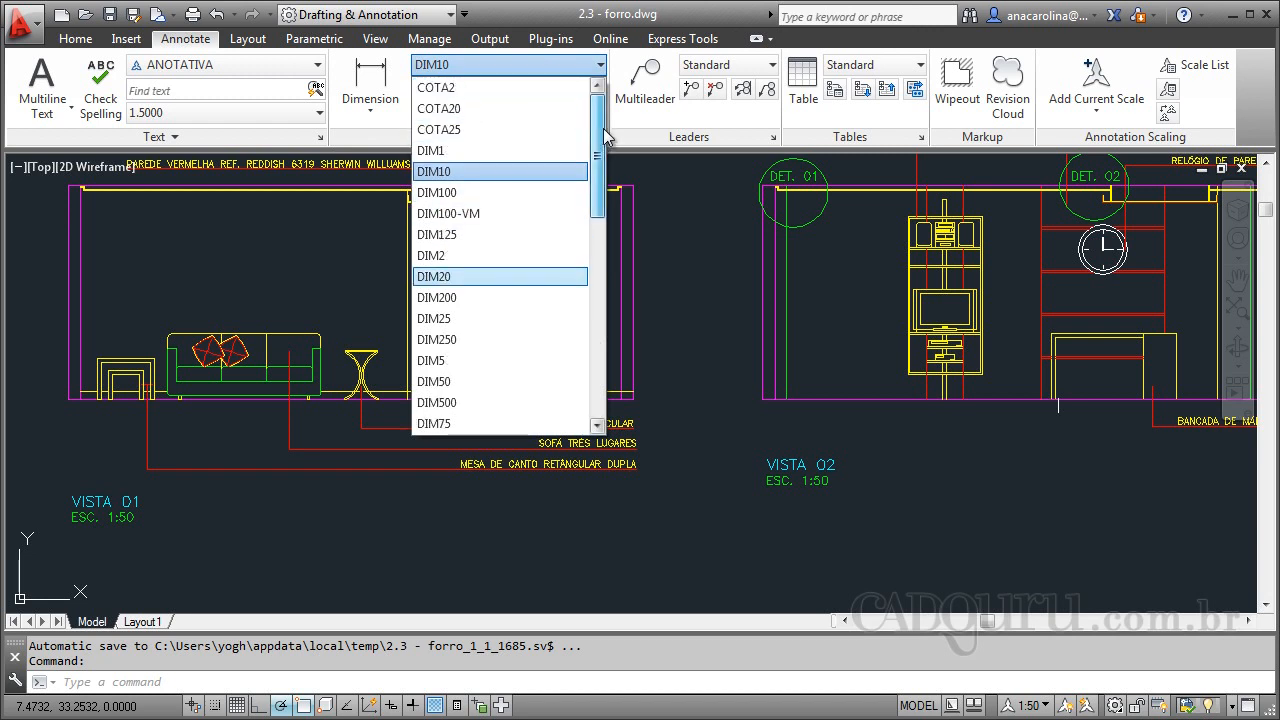
click(550, 66)
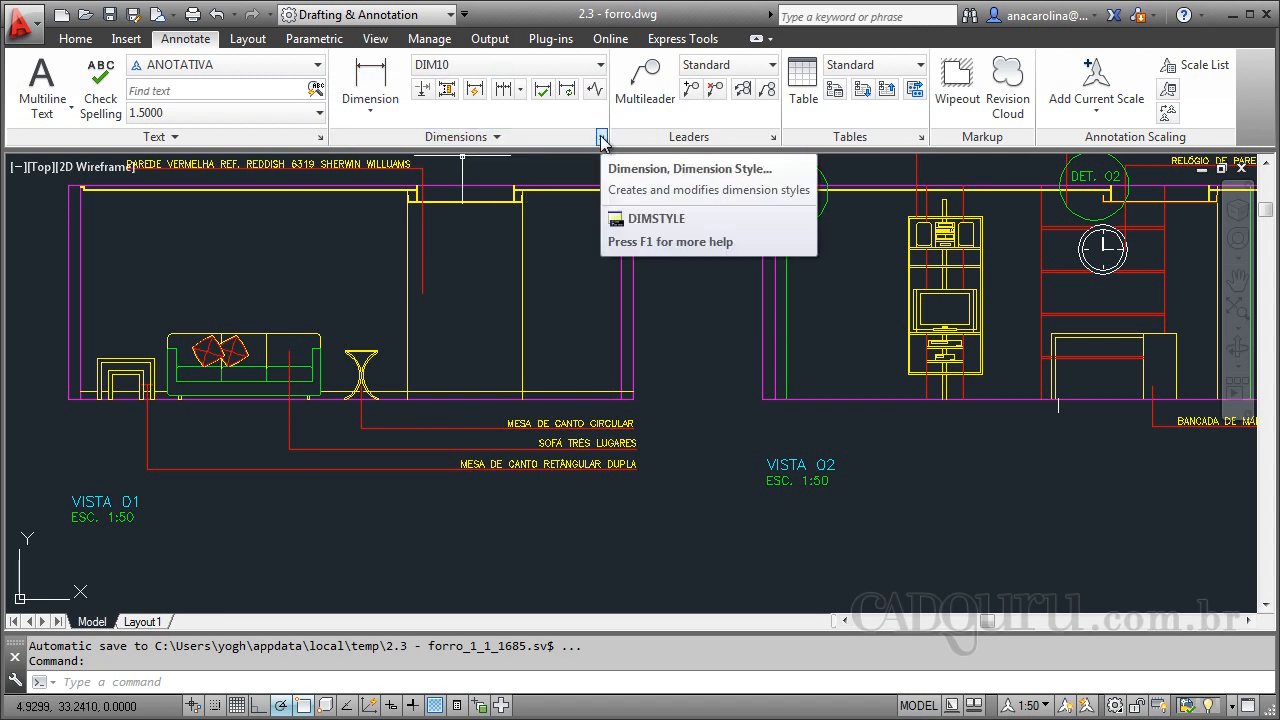
Create a new dimension style named ANOTATIVA, starting from the DIM100 style
click(600, 140)
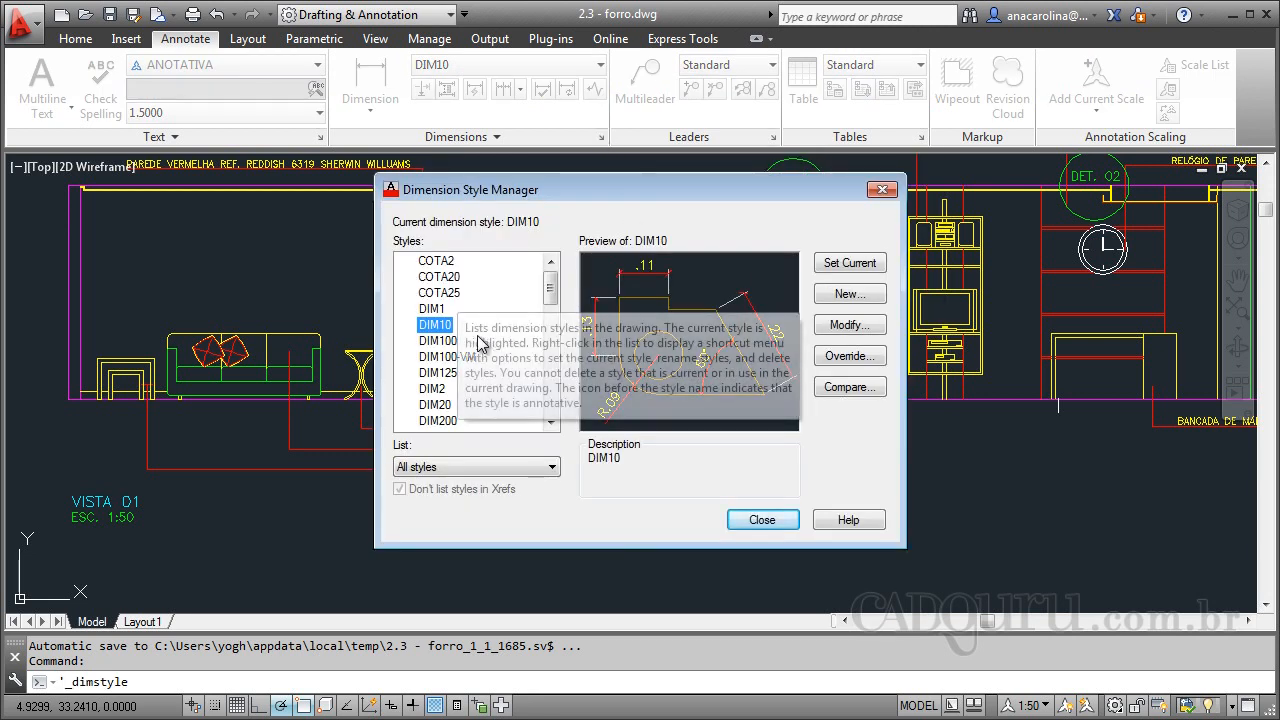
click(427, 342)
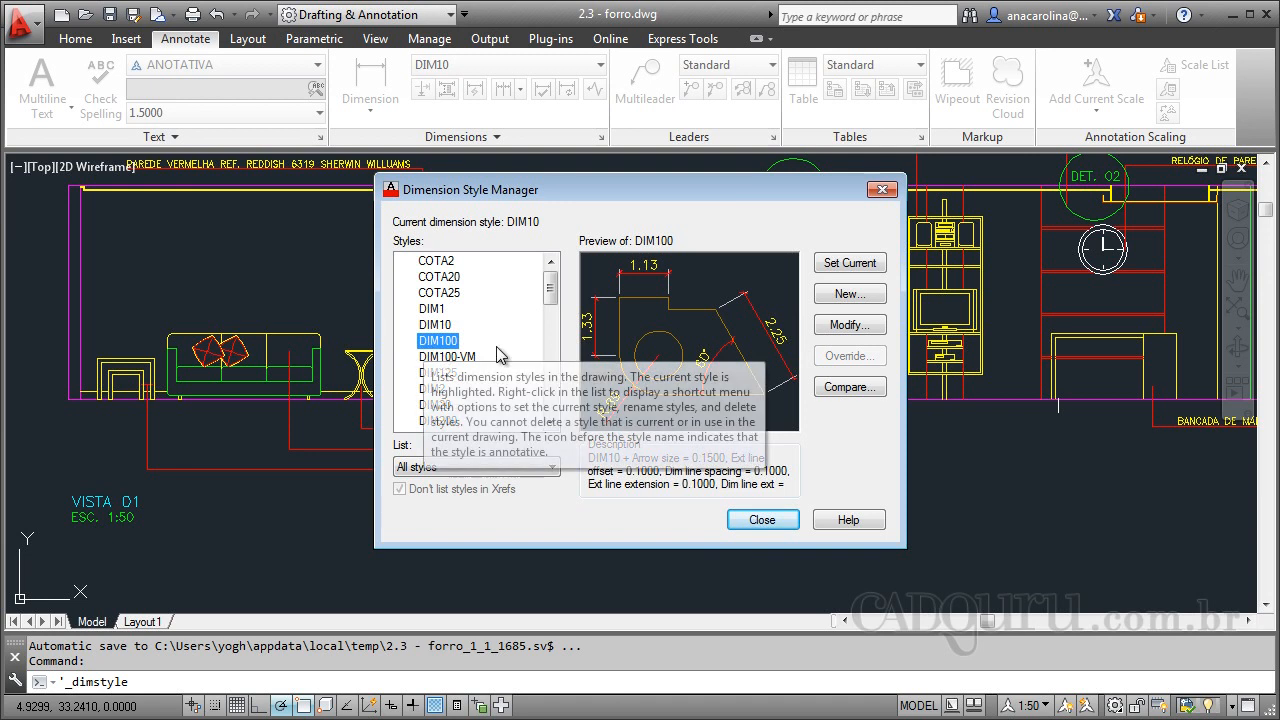
click(870, 298)
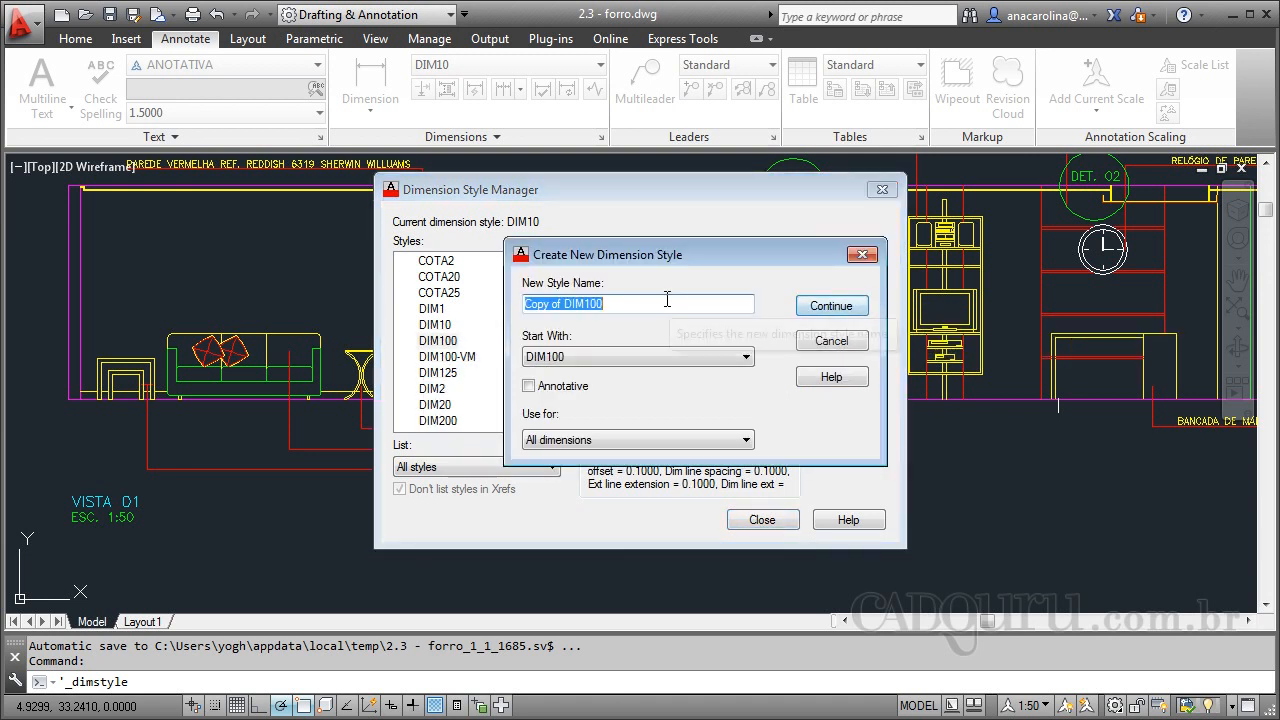
text(a)
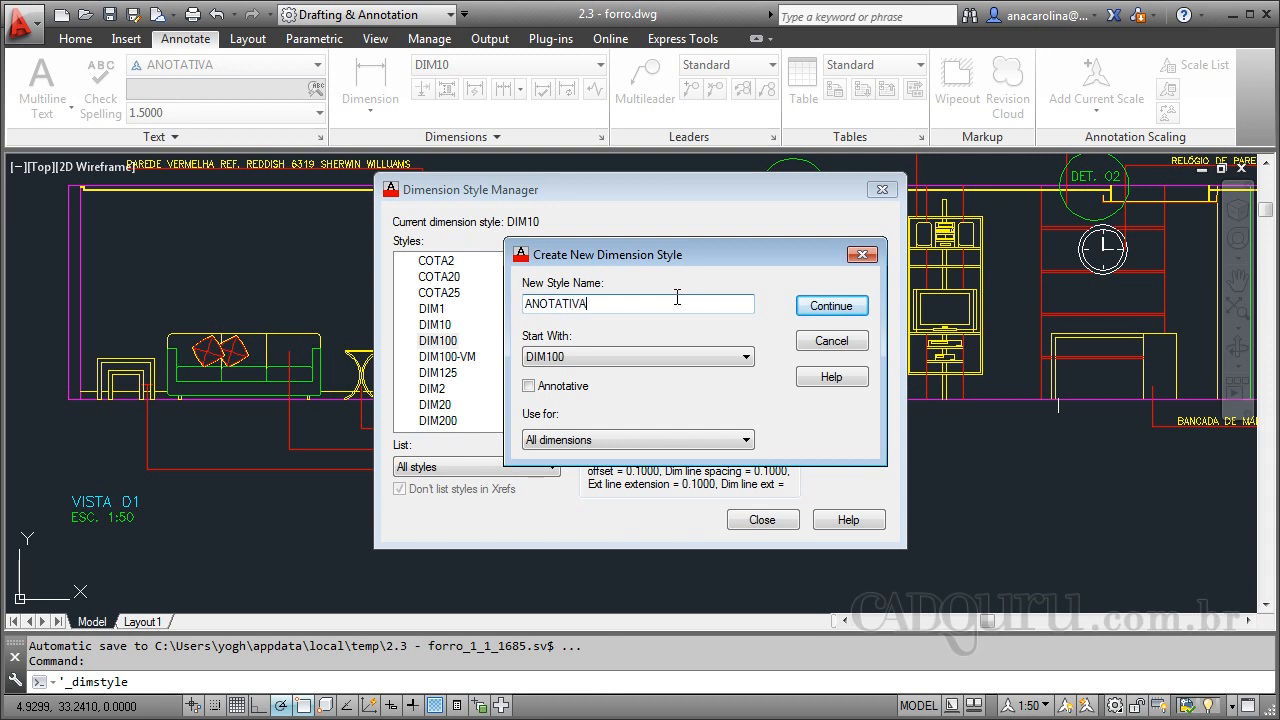
click(826, 305)
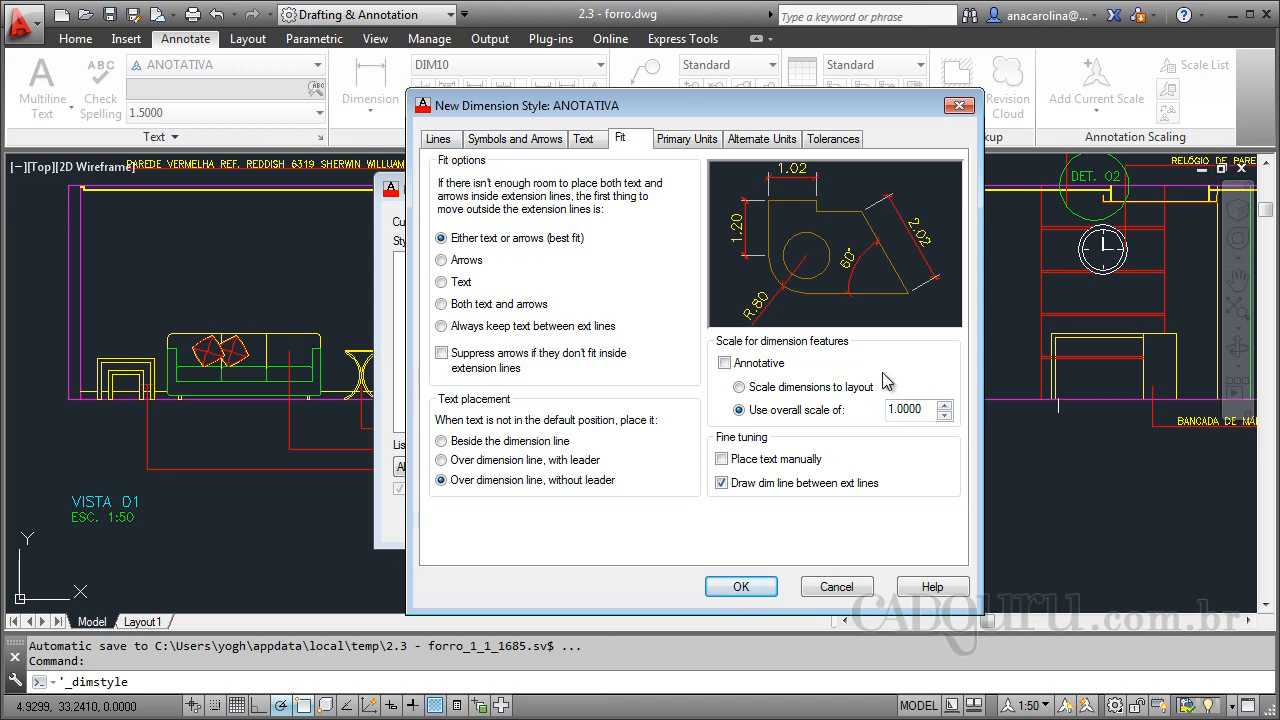
Make the scale of the new style's dimension features annotative
click(724, 363)
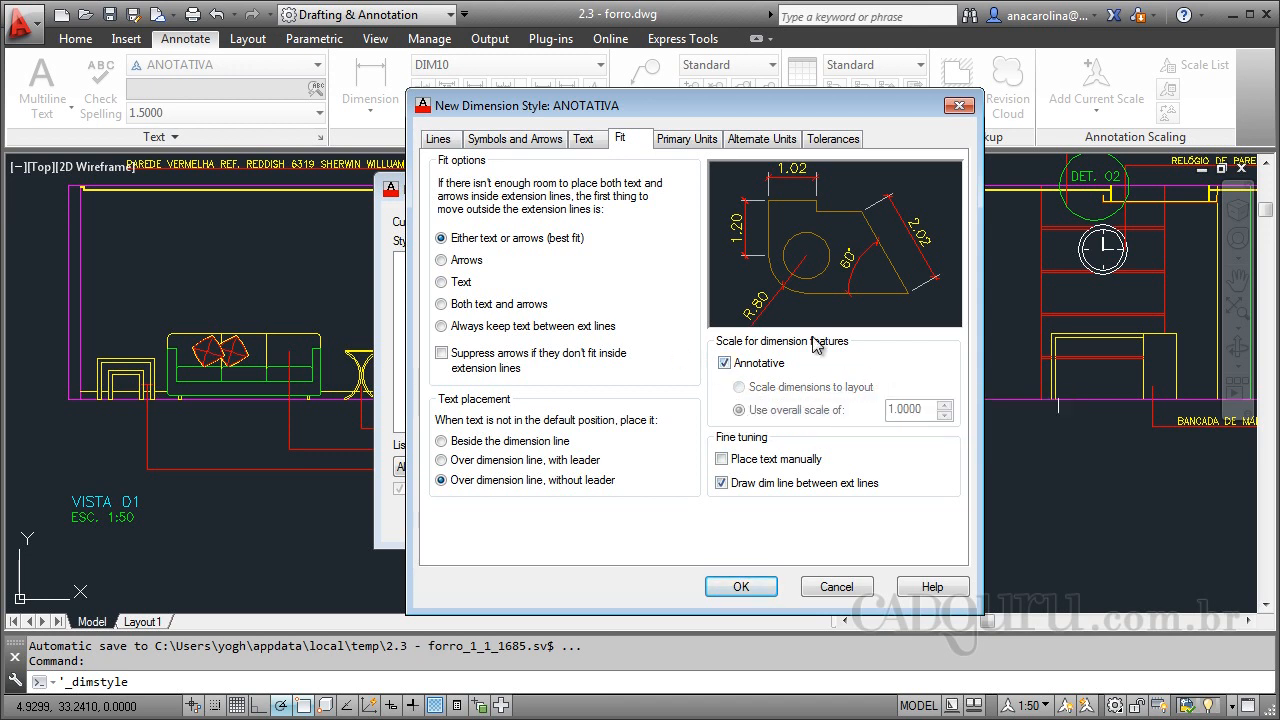
click(724, 363)
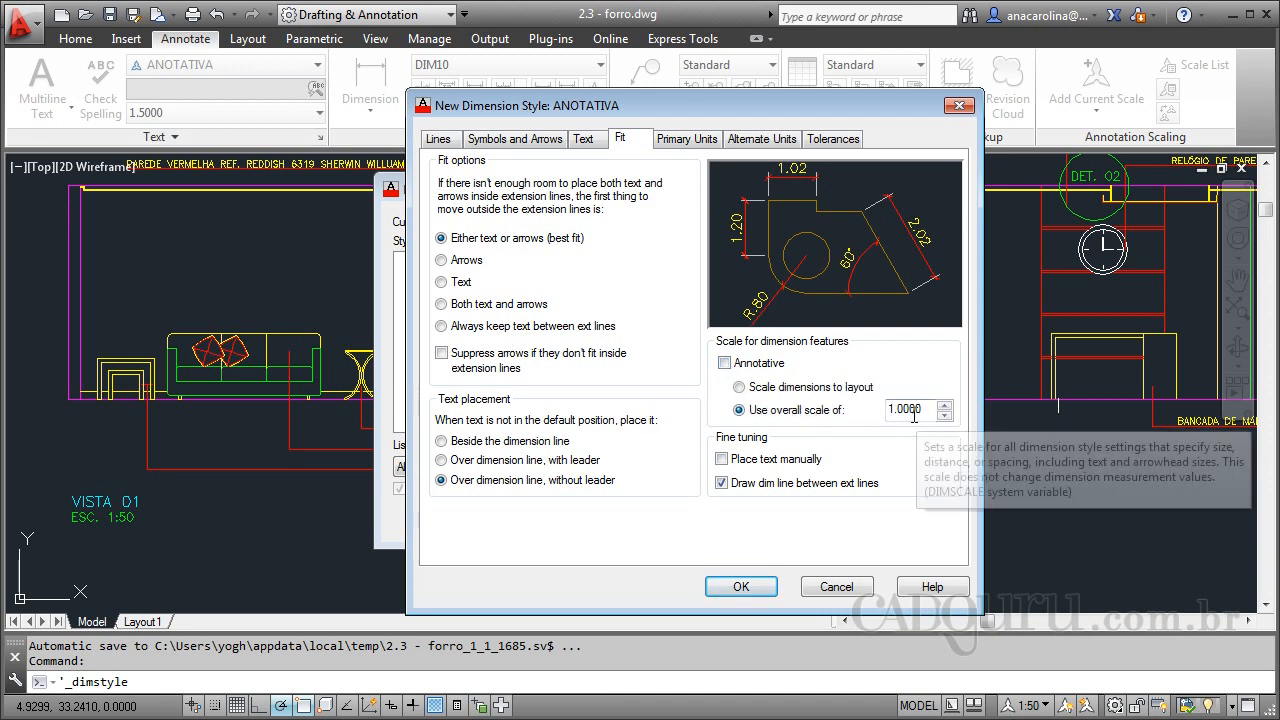
click(737, 365)
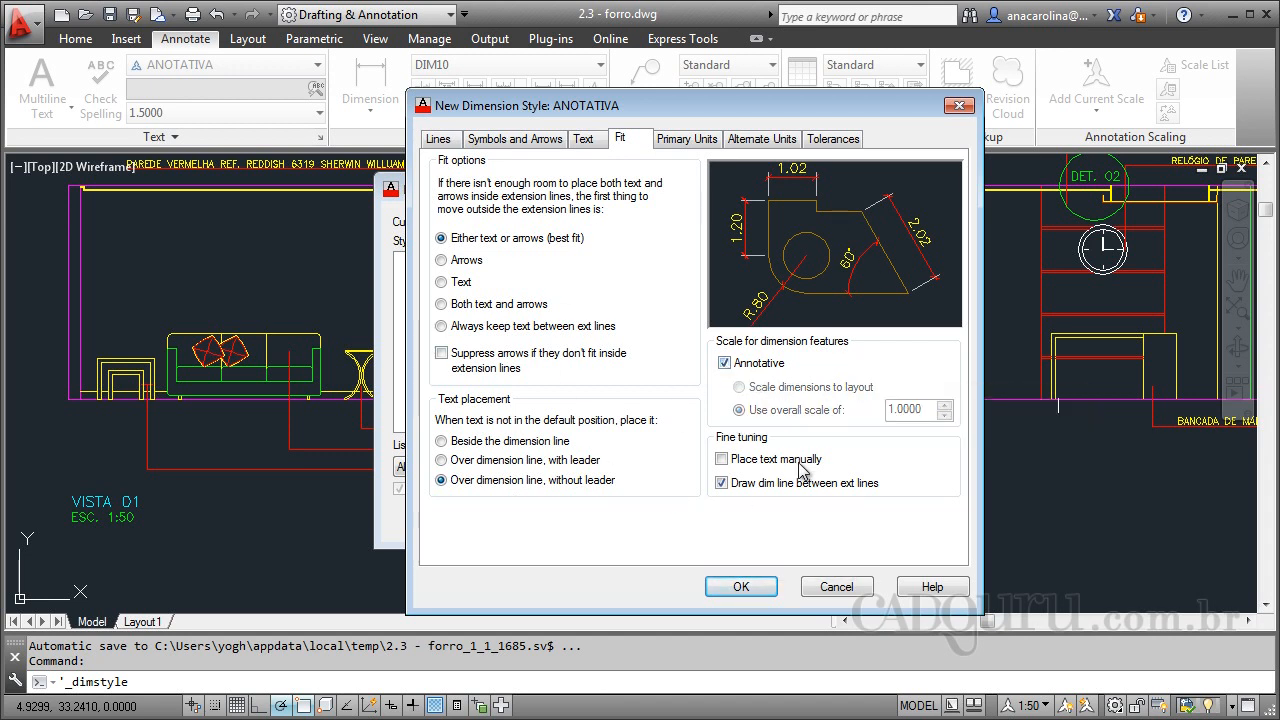
Set the dimension text height of the ANOTATIVA style to 2
click(437, 143)
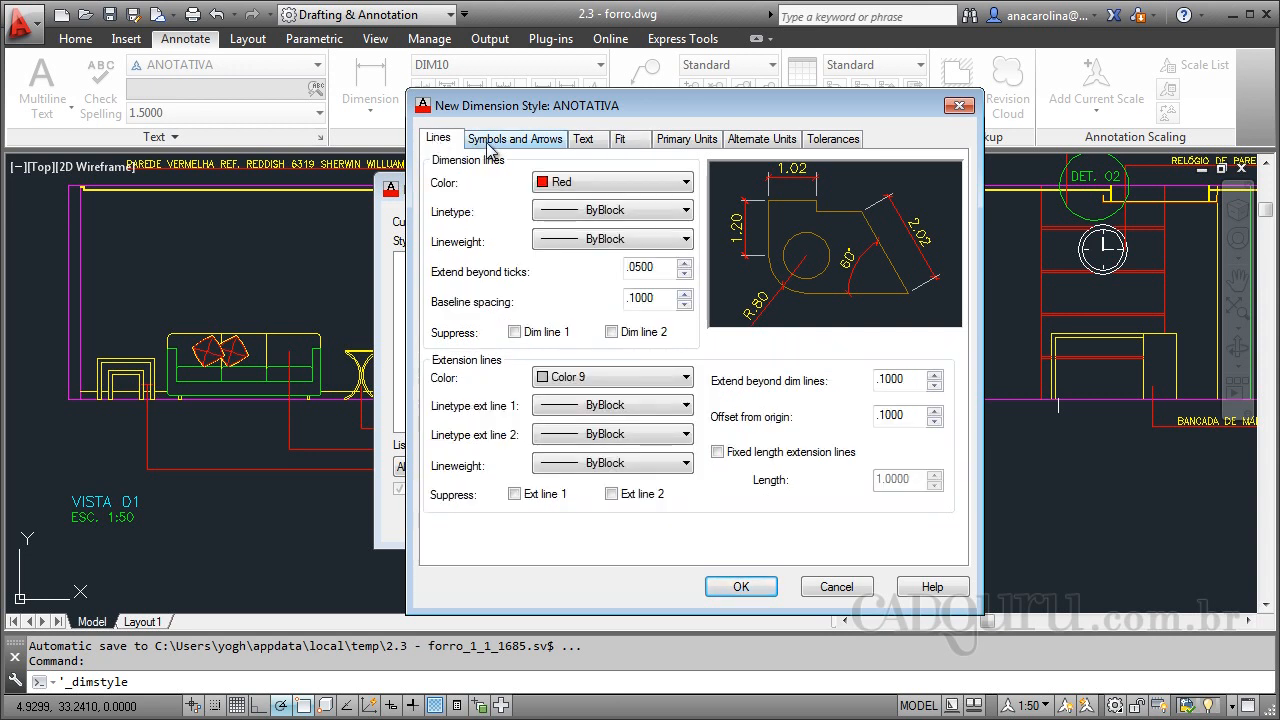
click(594, 143)
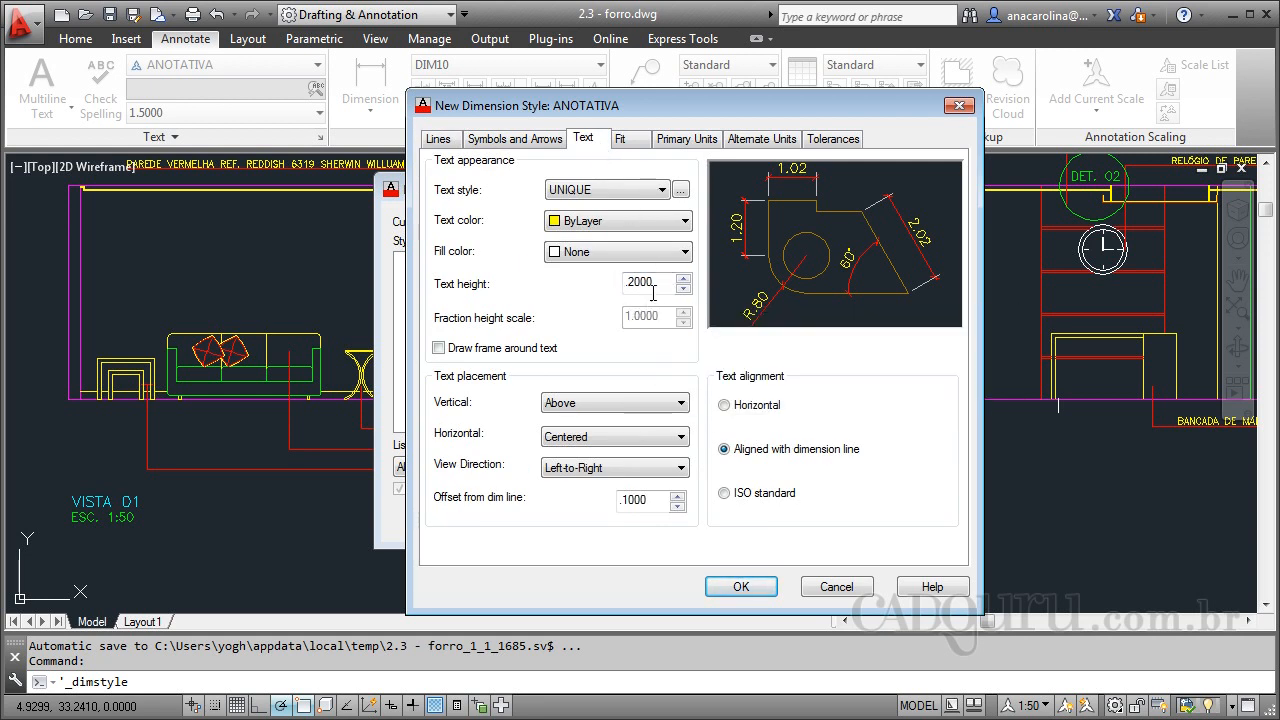
double_click(664, 283)
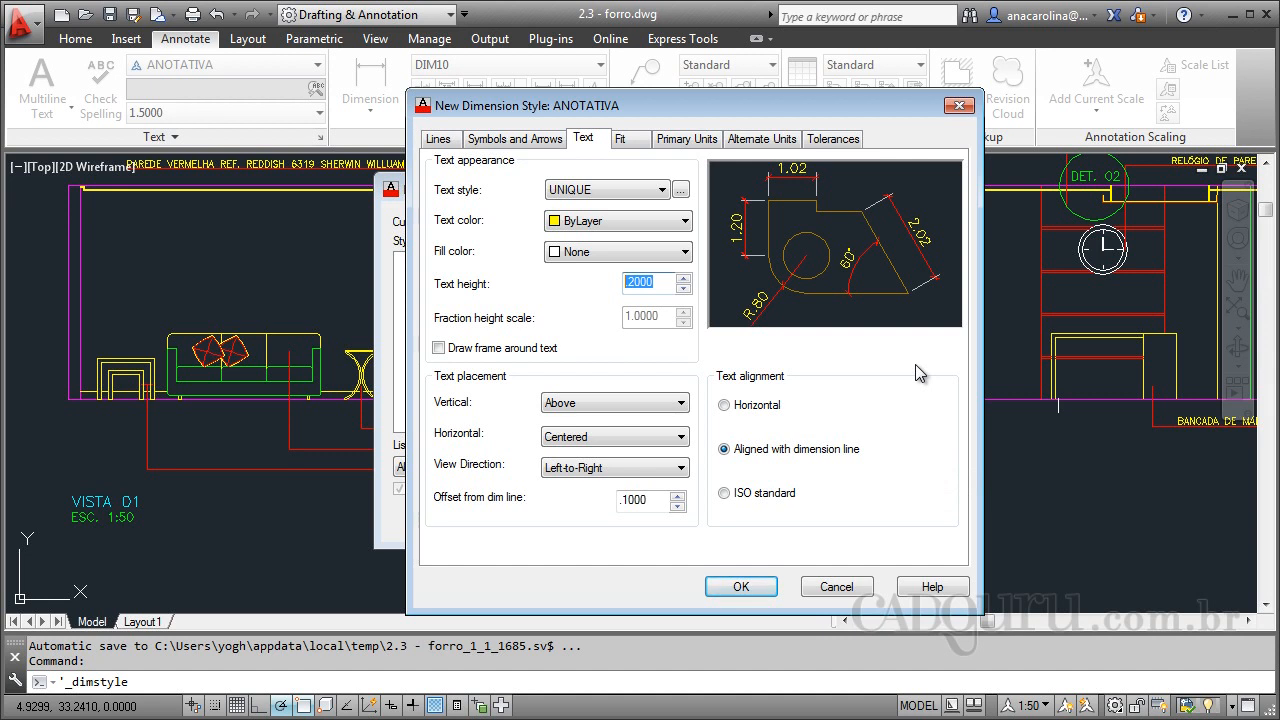
click(667, 282)
drag(670, 286, 603, 281)
text(2)
Set the dimension lines to extend 0.5 beyond ticks, with a baseline spacing of 1
click(540, 138)
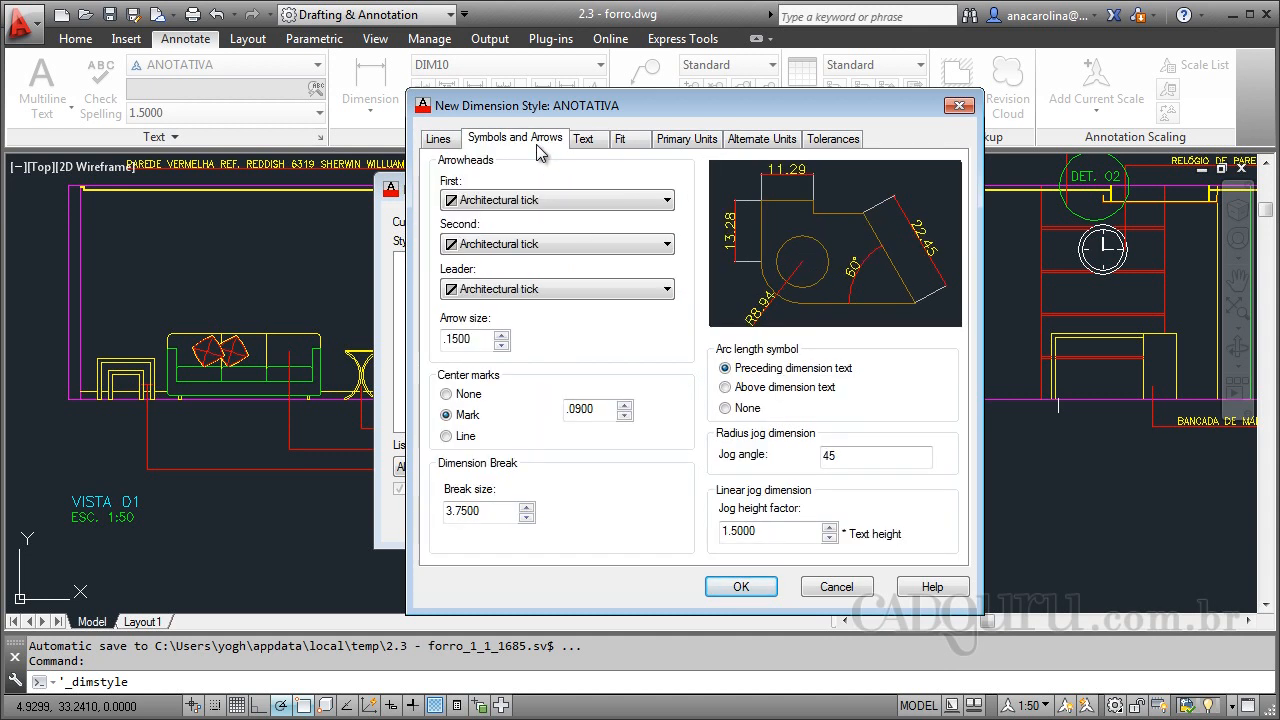
click(436, 138)
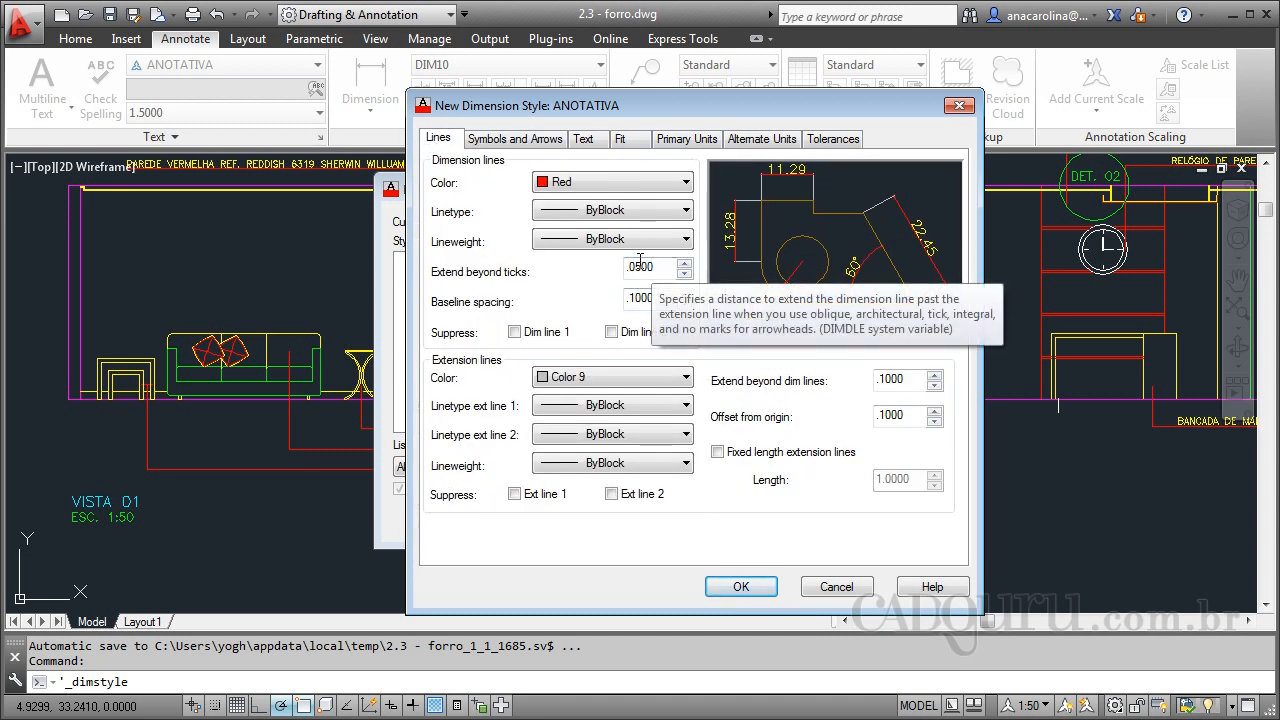
key(BackSpace)
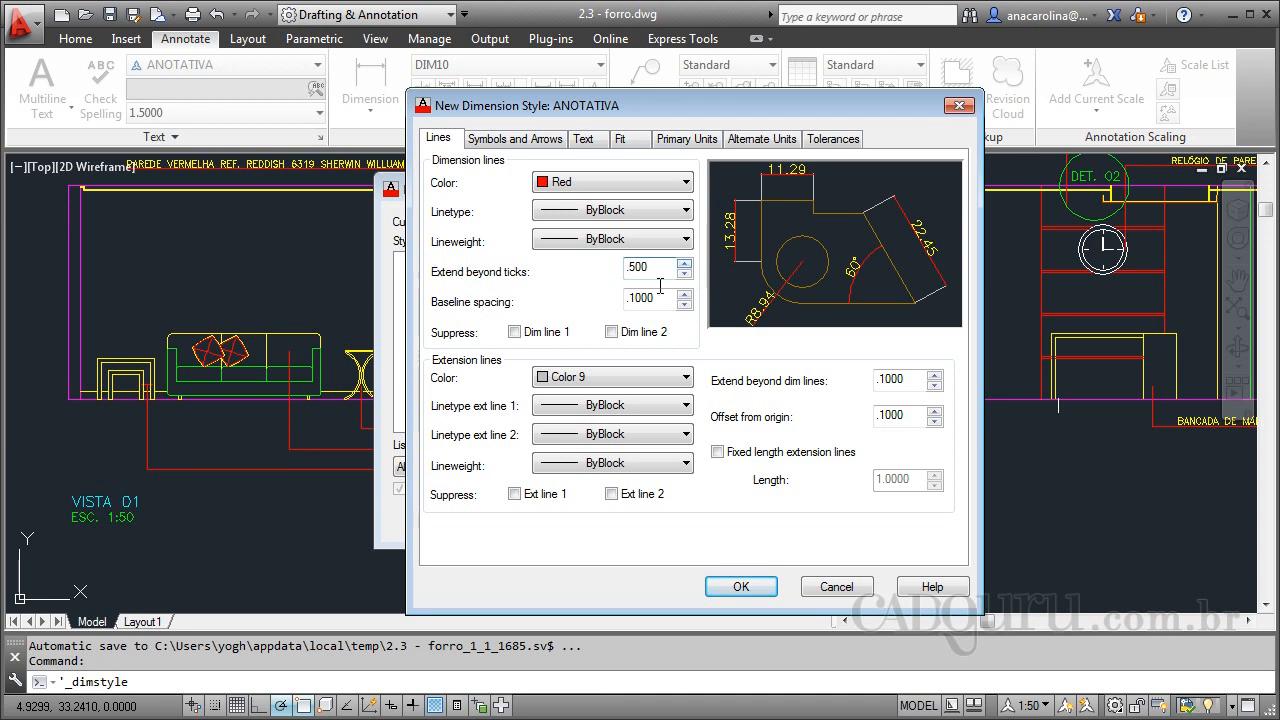
drag(665, 297, 545, 300)
text(1)
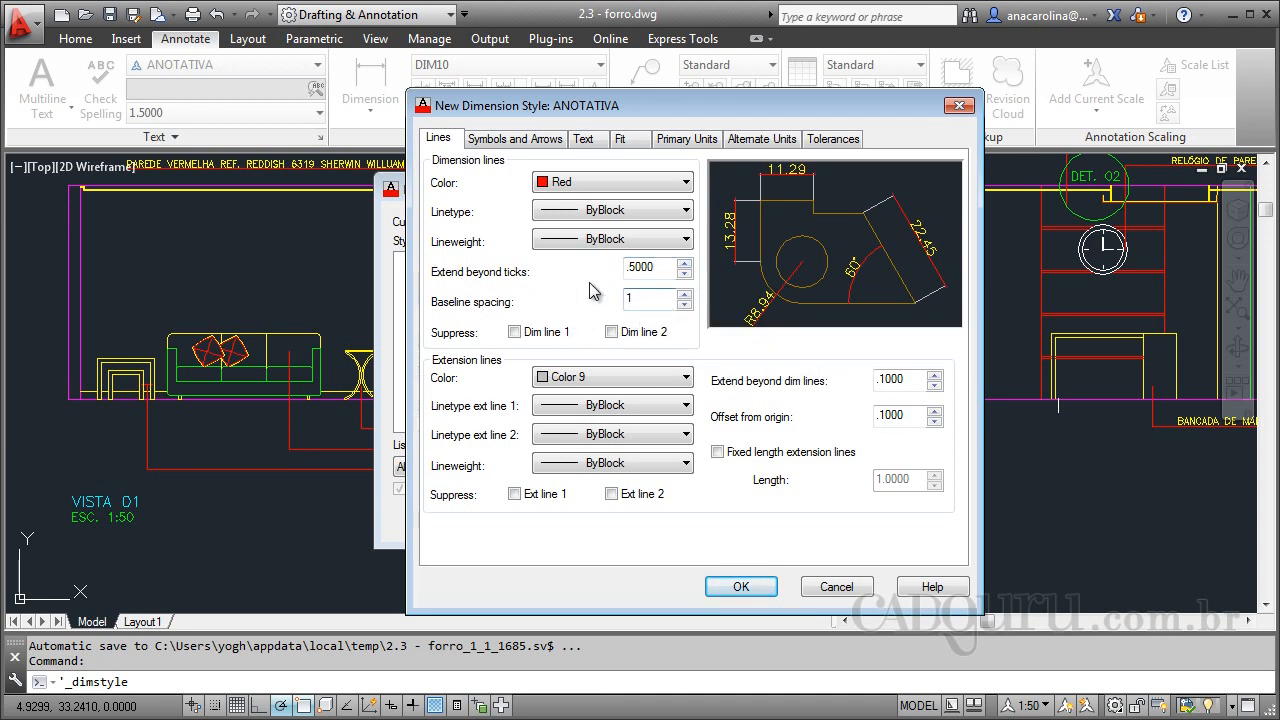
Set the arrow size to 1.5 and the center mark size to 0.9, and save the ANOTATIVA style
click(596, 140)
click(633, 141)
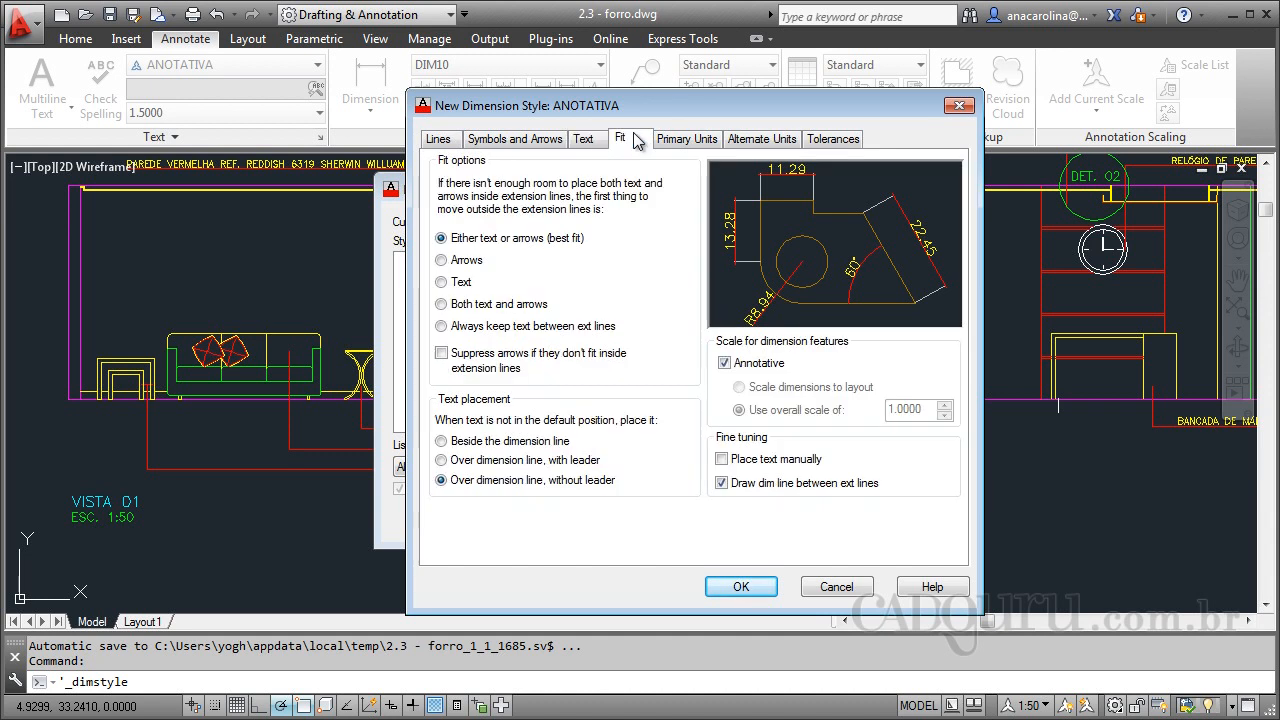
click(540, 145)
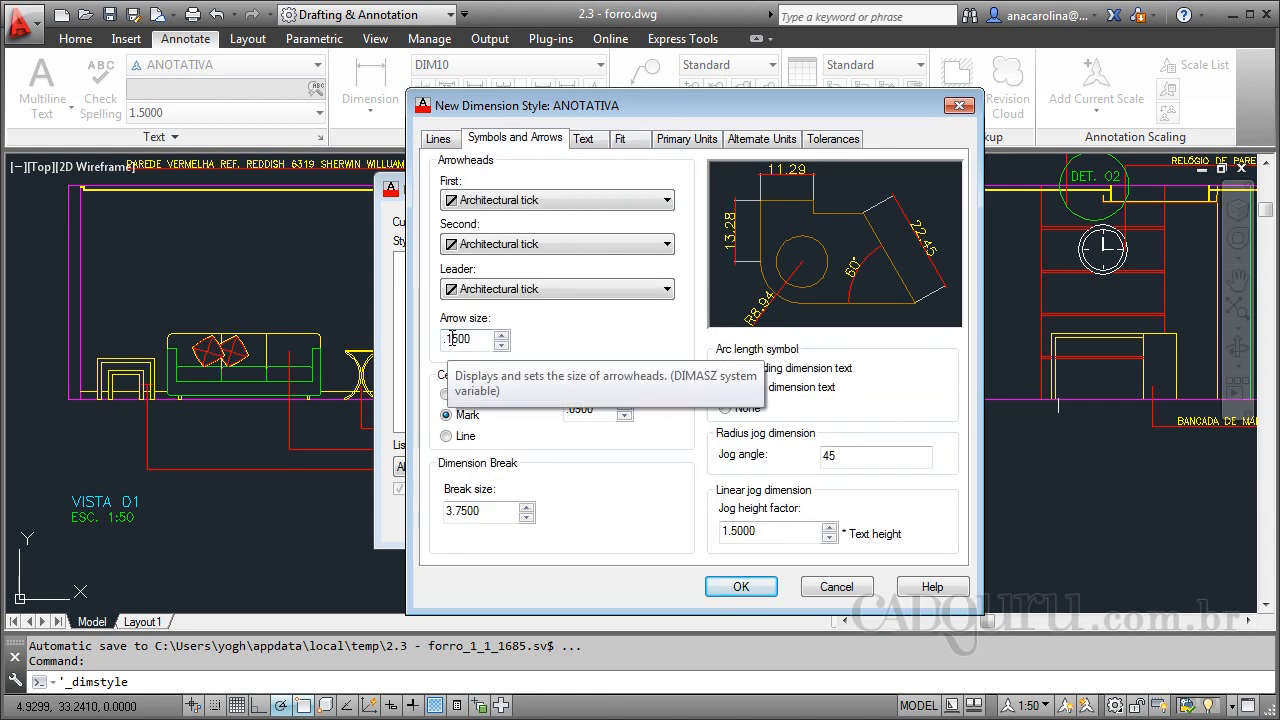
drag(452, 338, 427, 337)
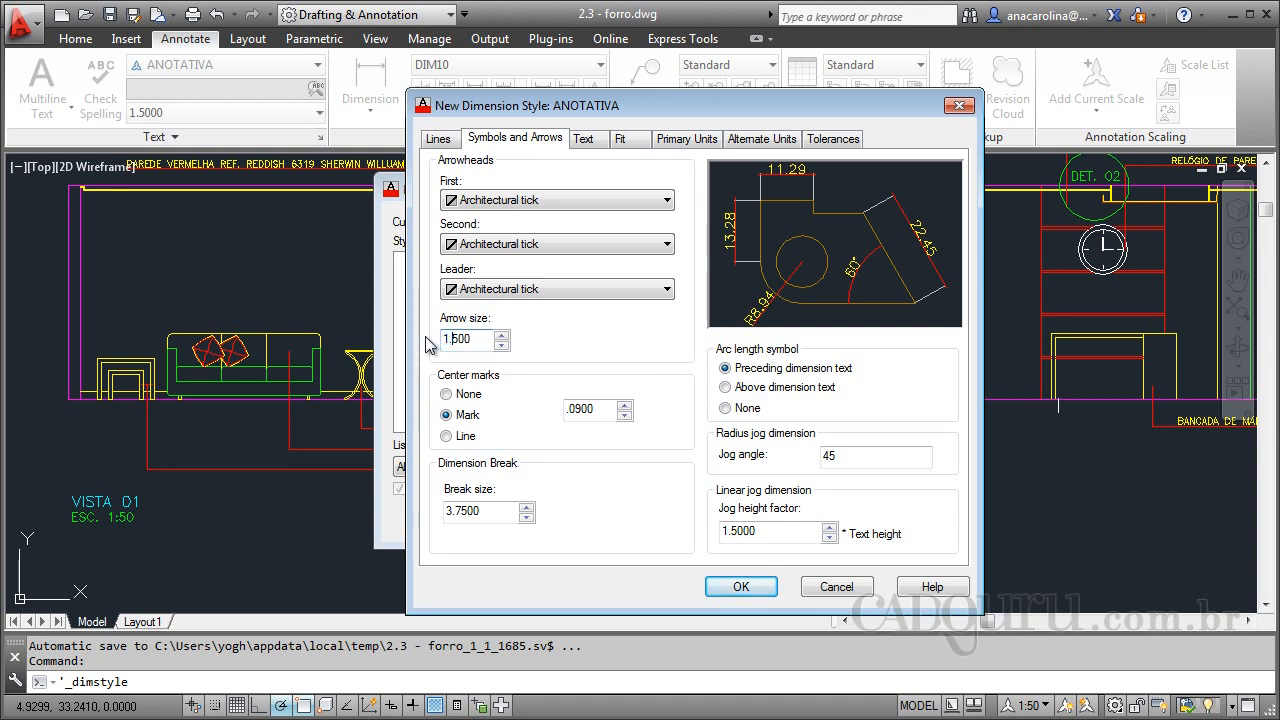
click(577, 412)
key(Delete)
key(Delete)
text(.)
click(876, 455)
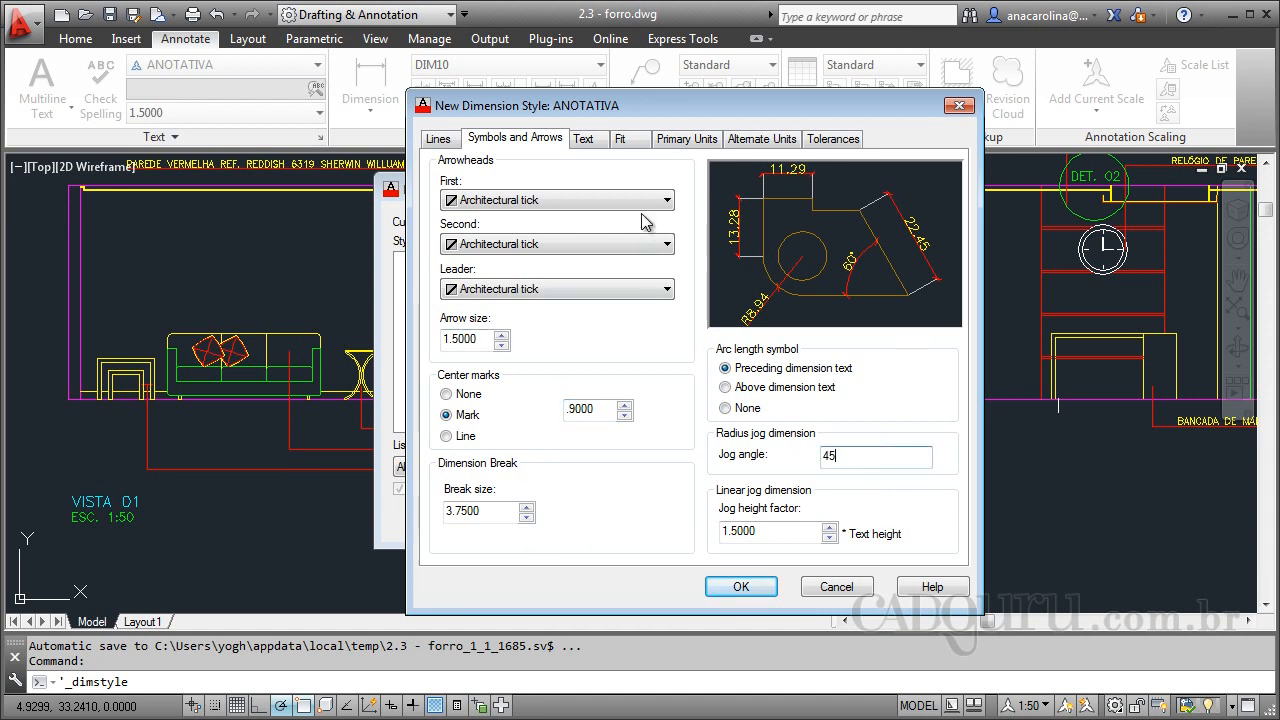
click(741, 587)
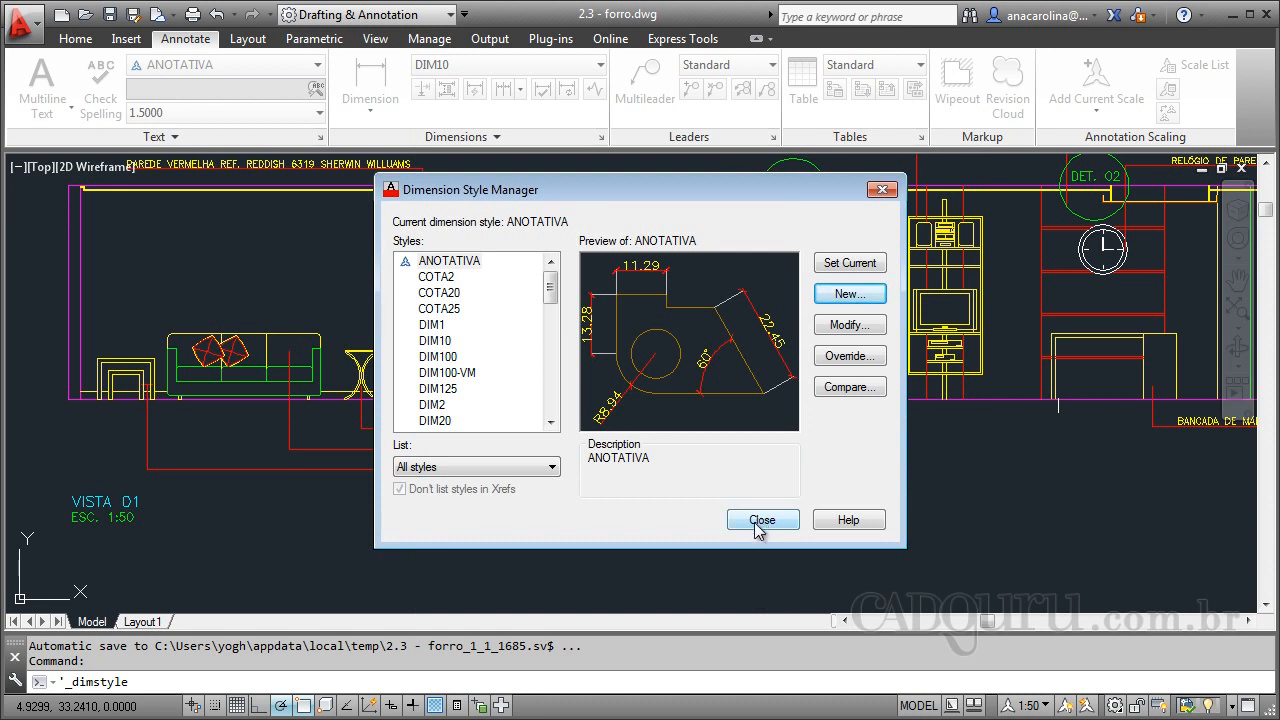
click(760, 521)
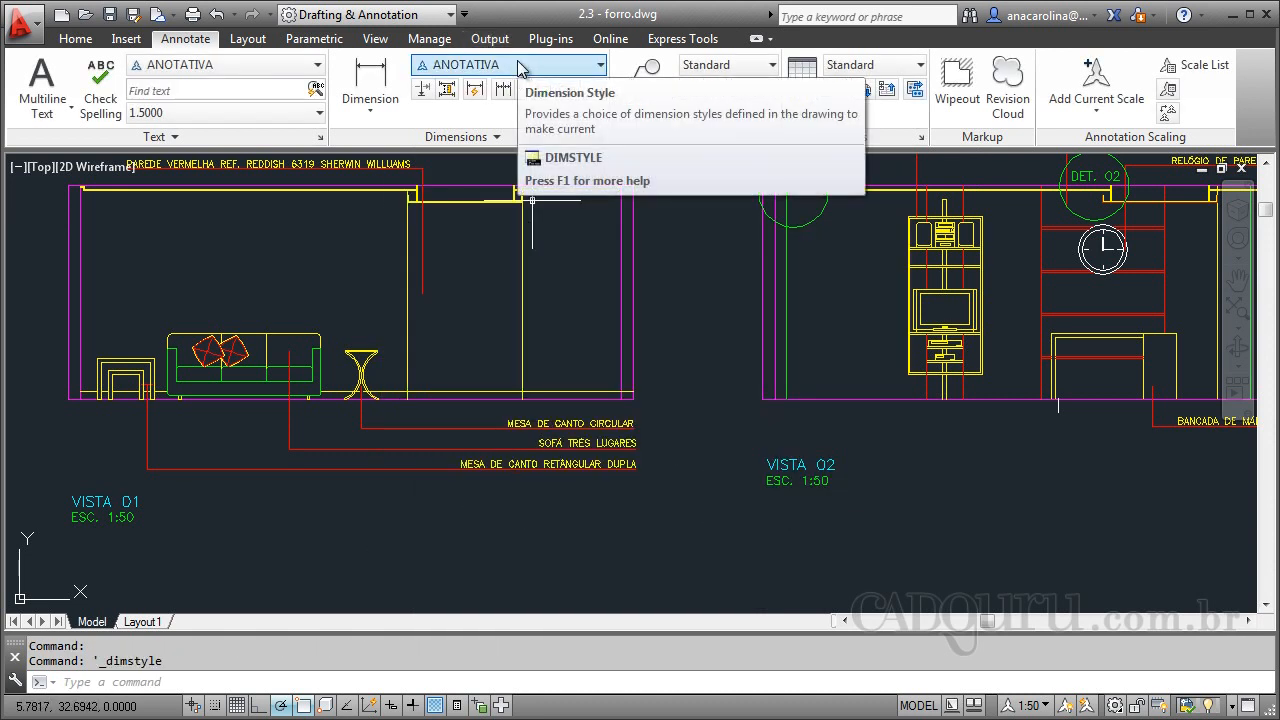
Add a vertical linear dimension in VISTA 01 from the floor to the underside of the lowered ceiling, placed just beside the opening's right edge
click(375, 82)
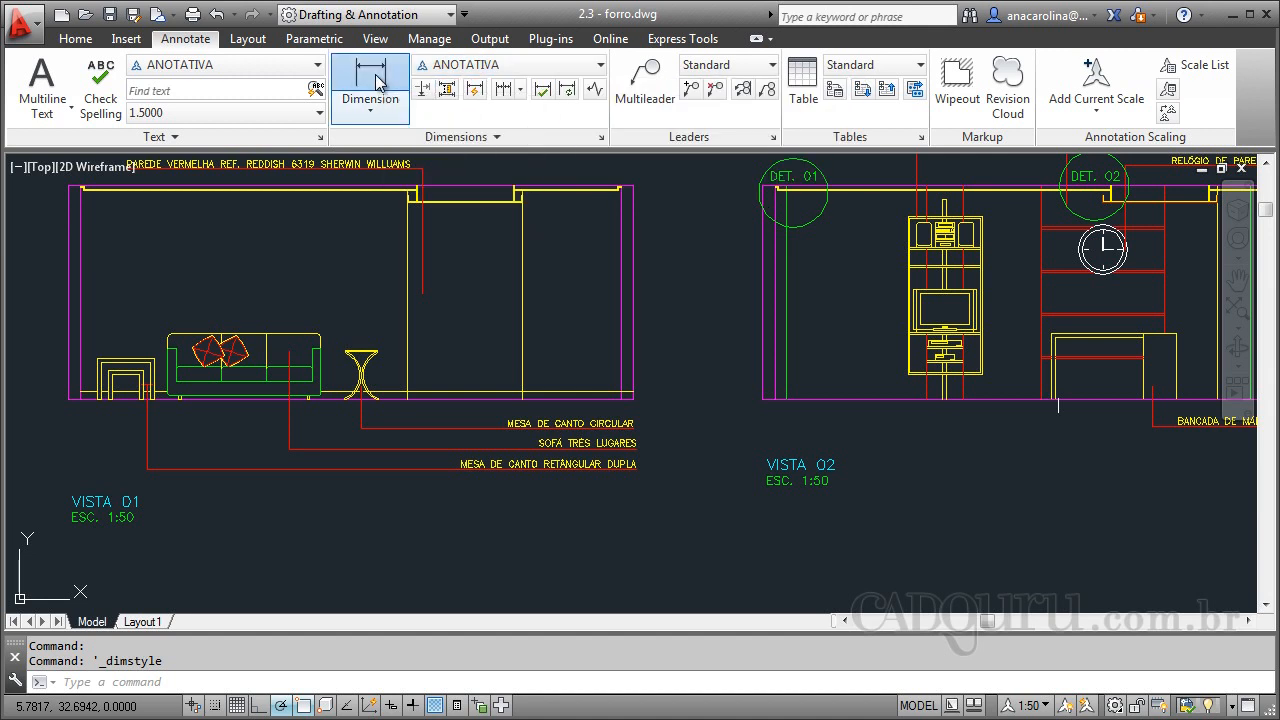
scroll(463, 275, up, 4)
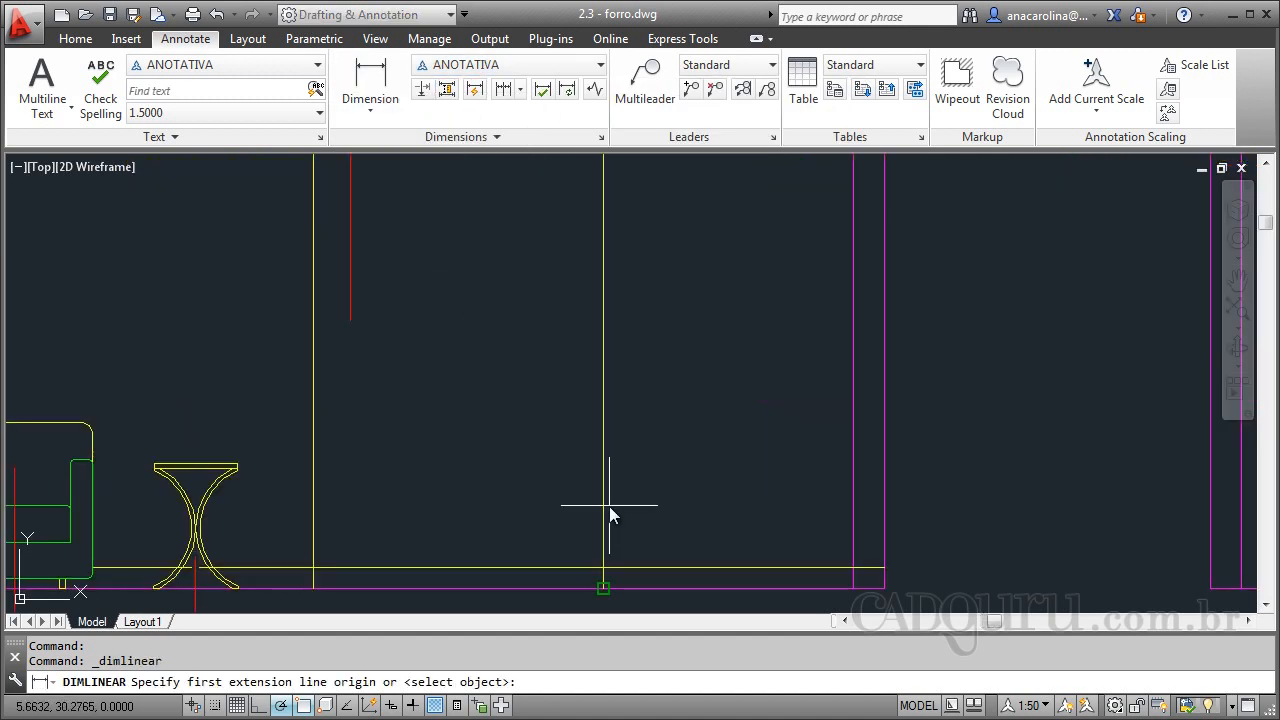
click(604, 588)
scroll(640, 598, down, 4)
scroll(620, 488, up, 5)
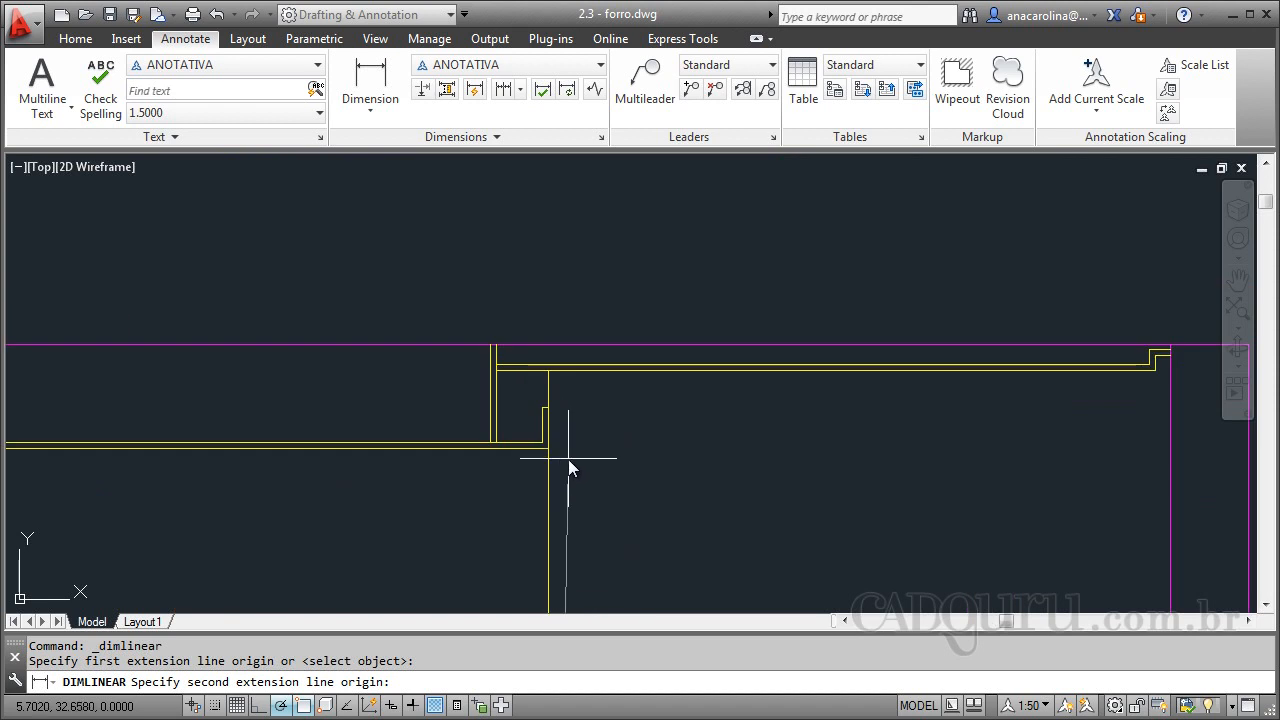
click(552, 450)
scroll(672, 390, down, 3)
scroll(678, 421, up, 3)
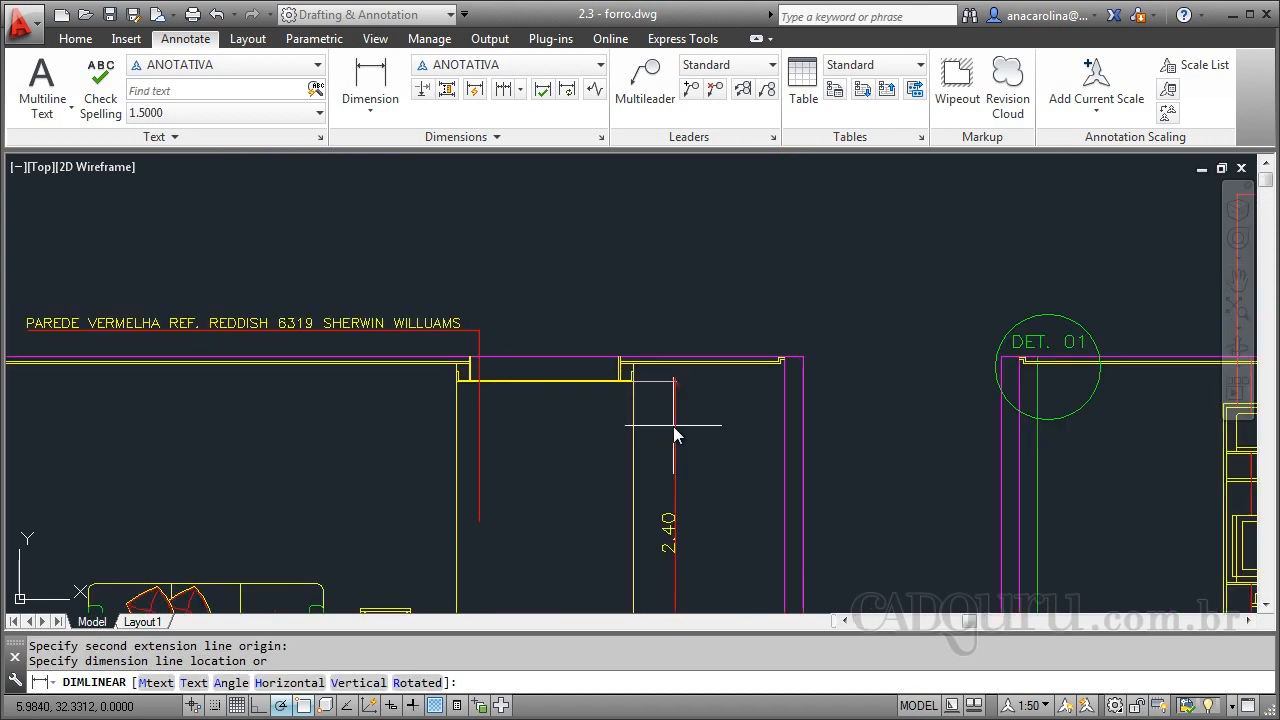
scroll(662, 432, down, 2)
click(663, 420)
scroll(603, 241, down, 3)
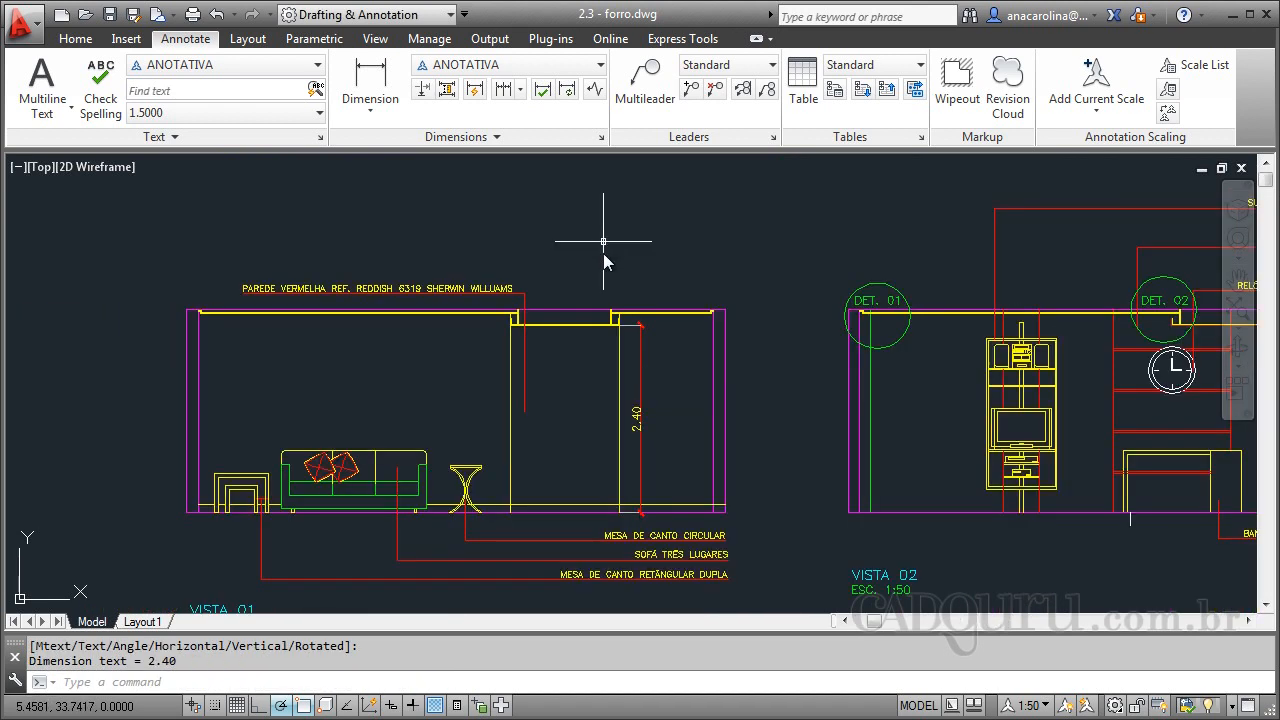
Open the properties of the vertical dimension in VISTA 01 and check its annotative setting, keeping it at Yes
scroll(625, 478, up, 3)
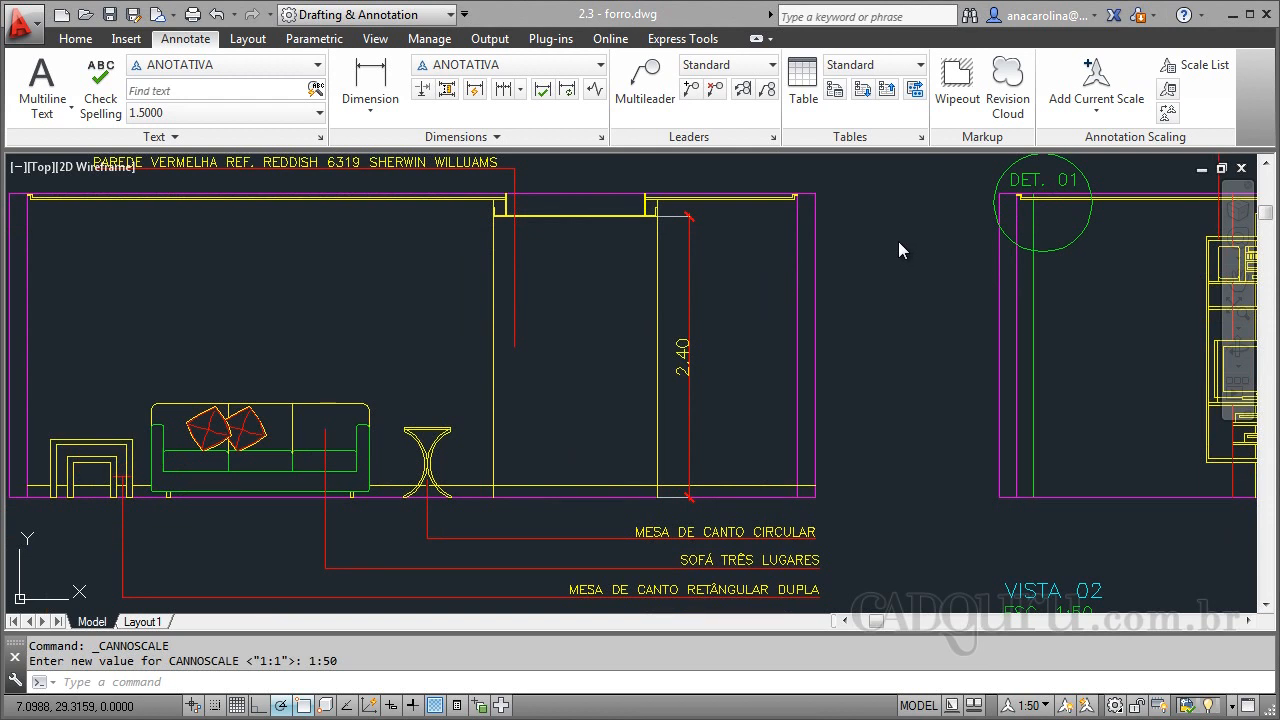
click(687, 214)
mouse_move(689, 216)
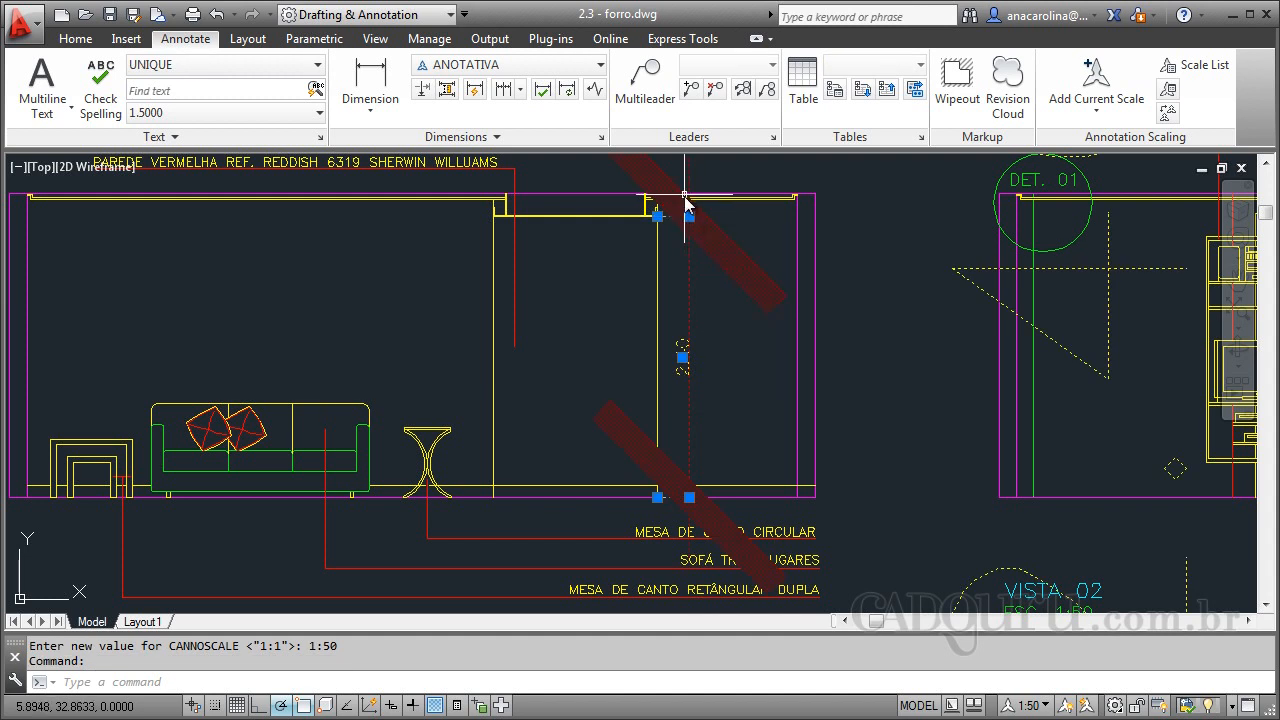
right_click(677, 204)
right_click(668, 185)
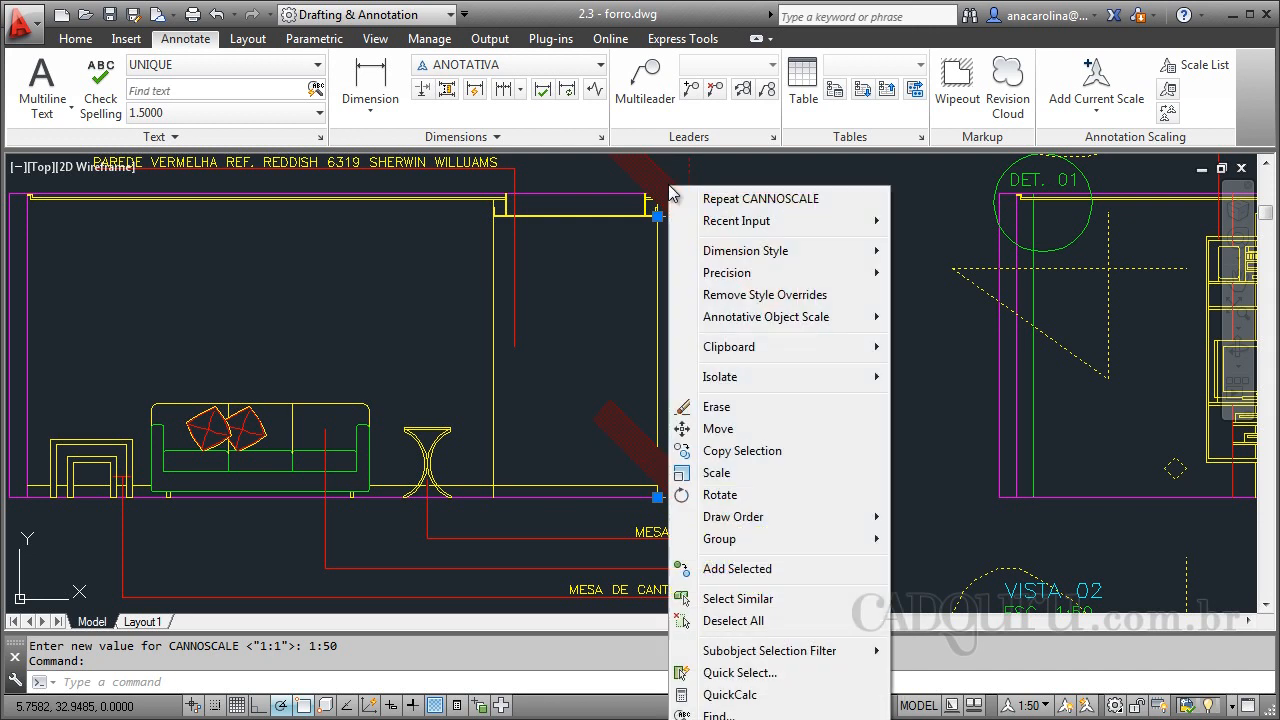
right_click(586, 161)
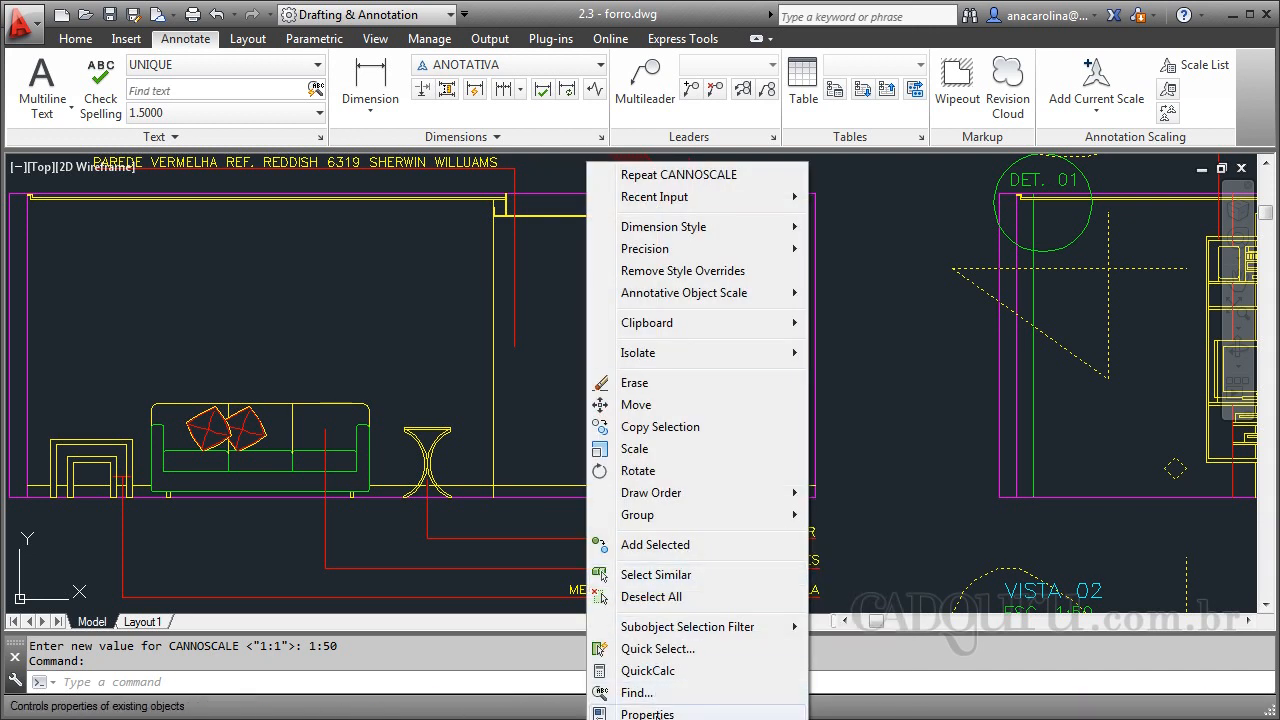
click(630, 714)
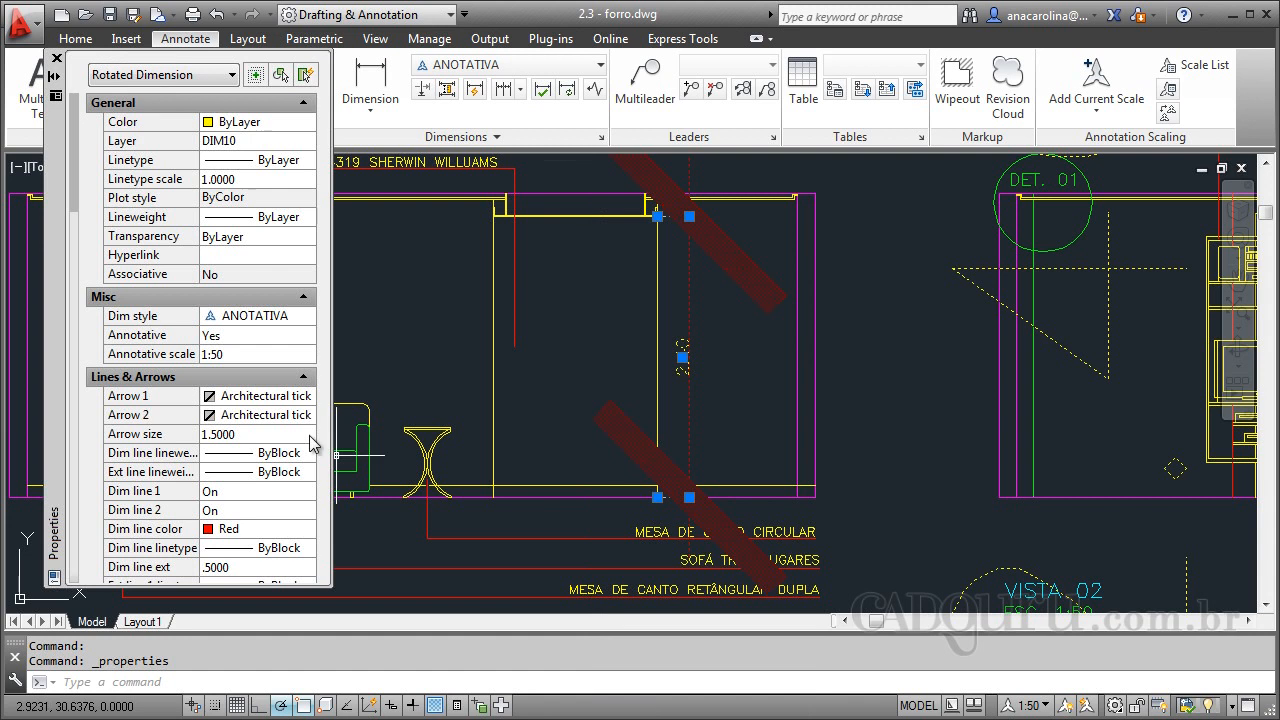
click(223, 340)
click(271, 336)
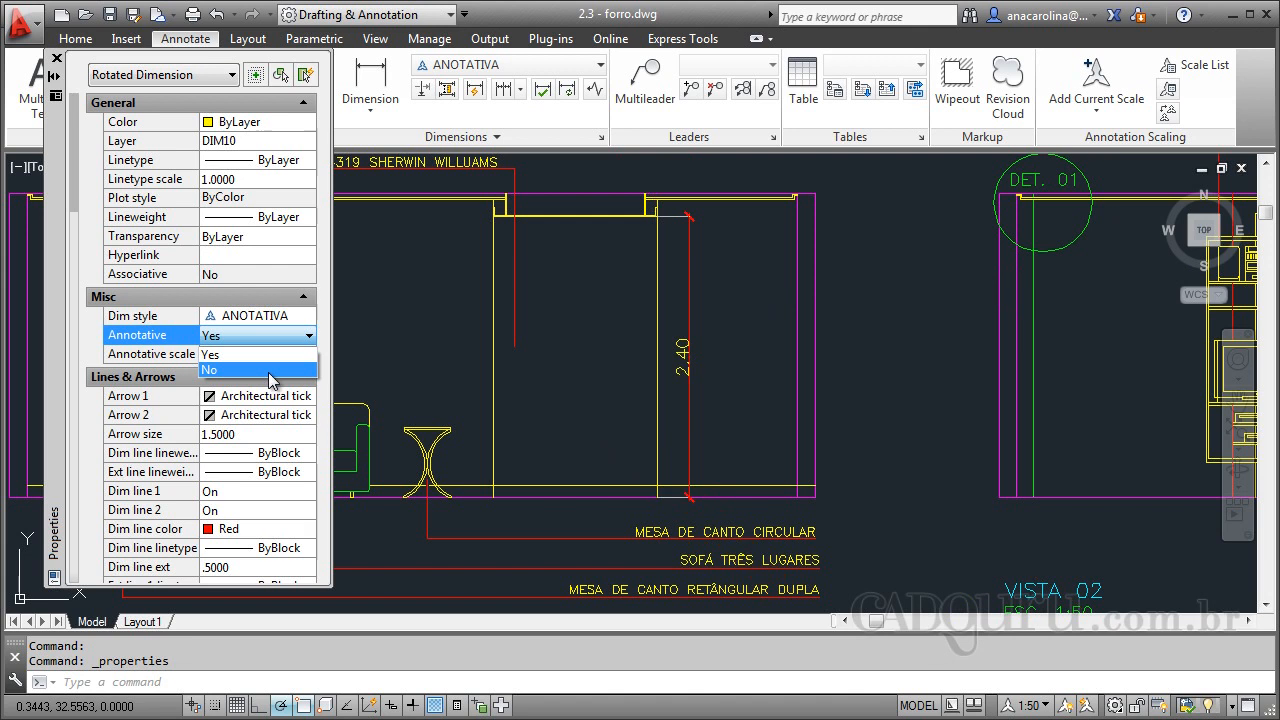
click(272, 355)
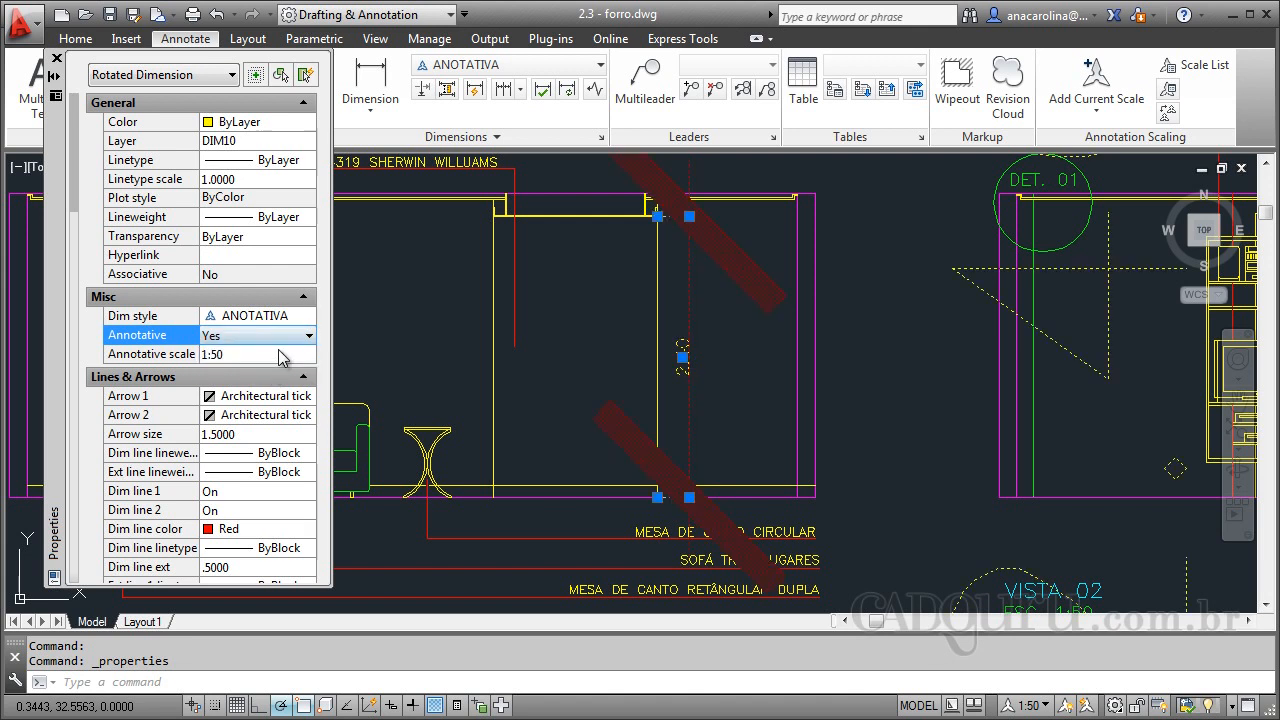
Add the 1:10 scale to the vertical dimension's annotative scales, close its properties and deselect it
click(283, 358)
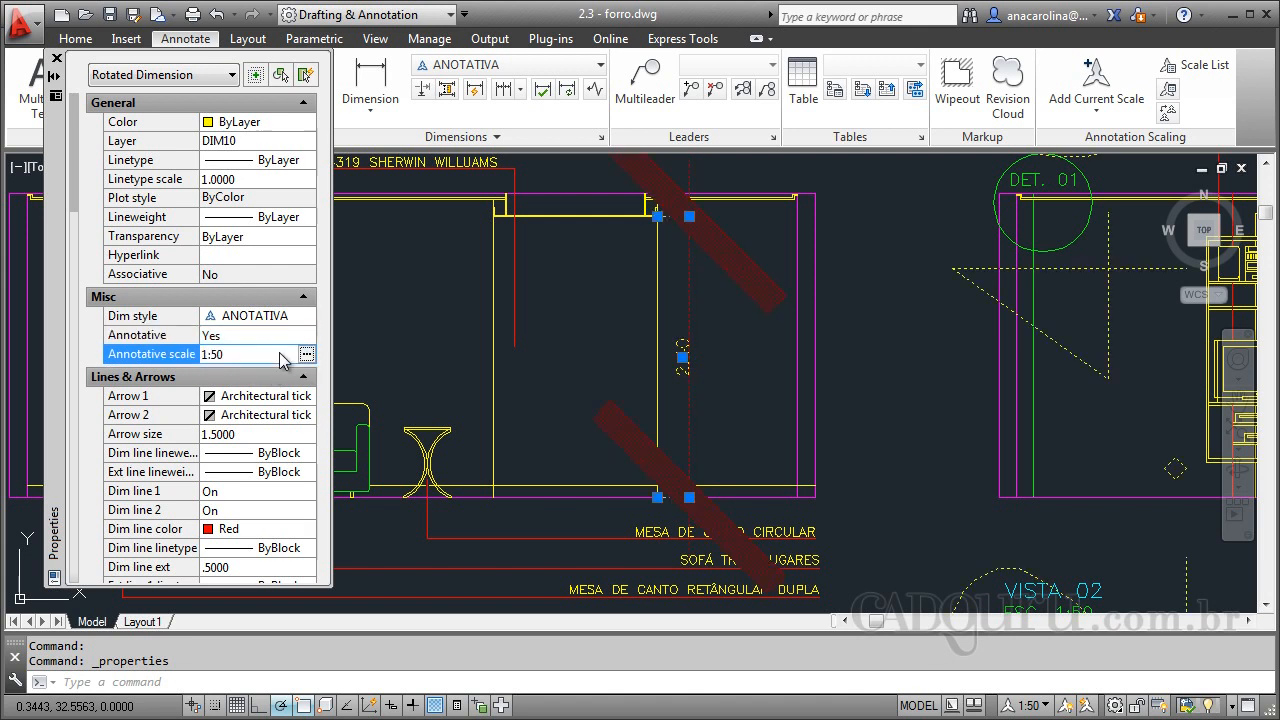
click(307, 355)
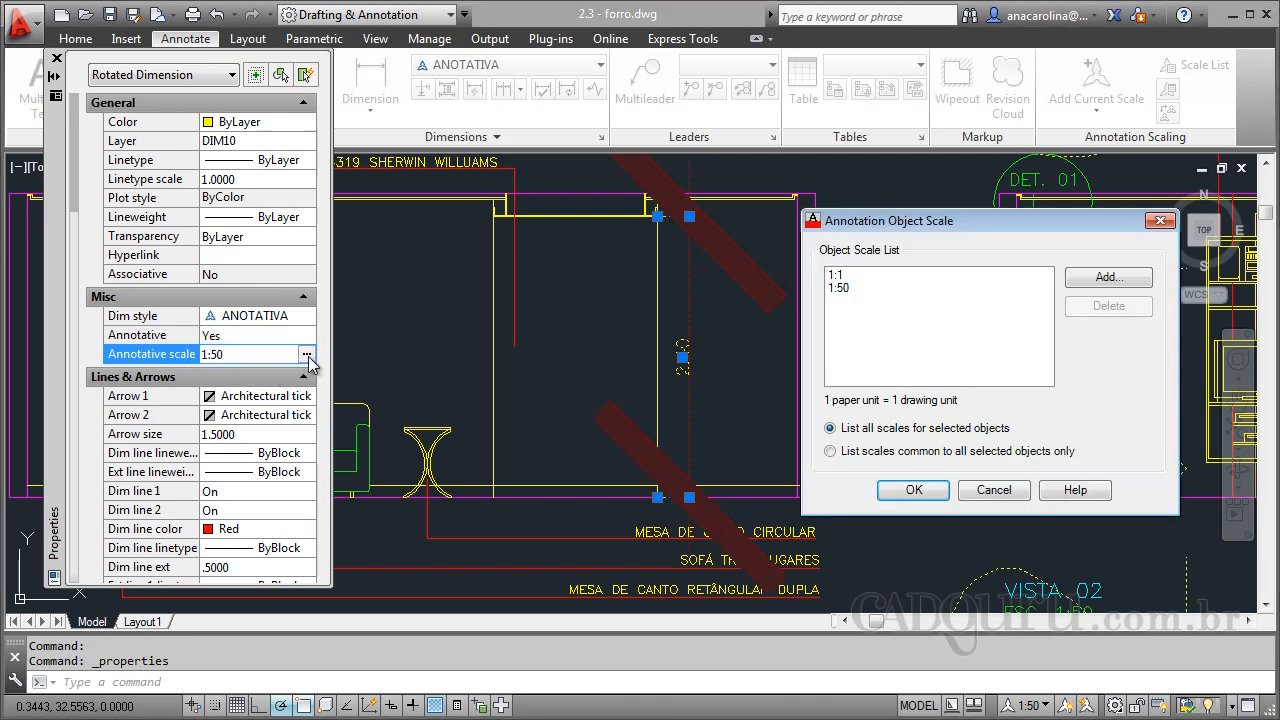
click(843, 289)
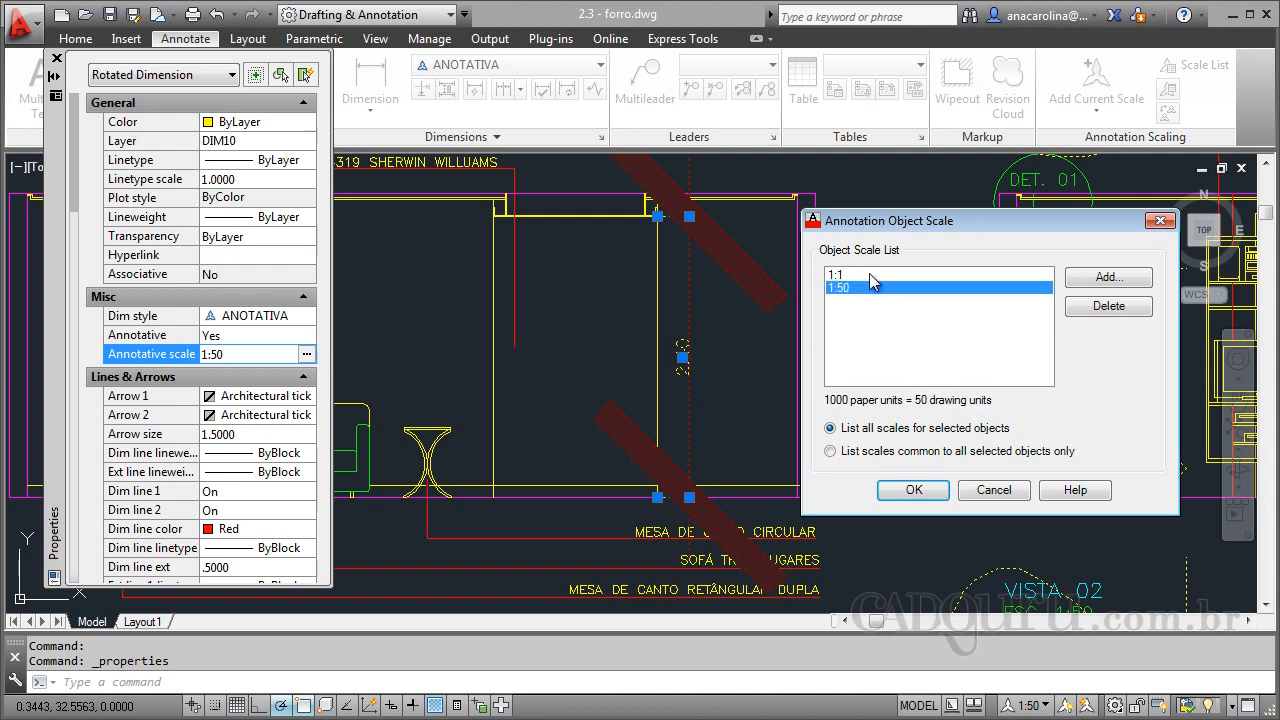
click(872, 275)
click(858, 289)
click(1100, 279)
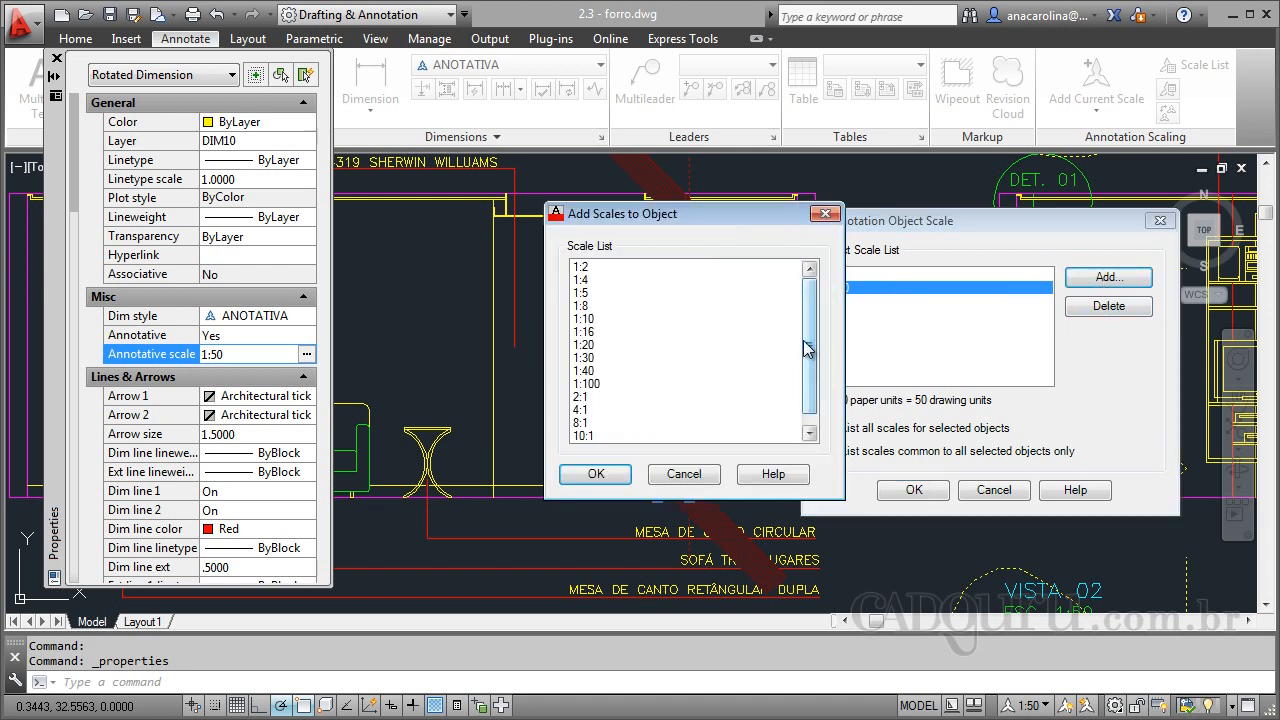
click(588, 319)
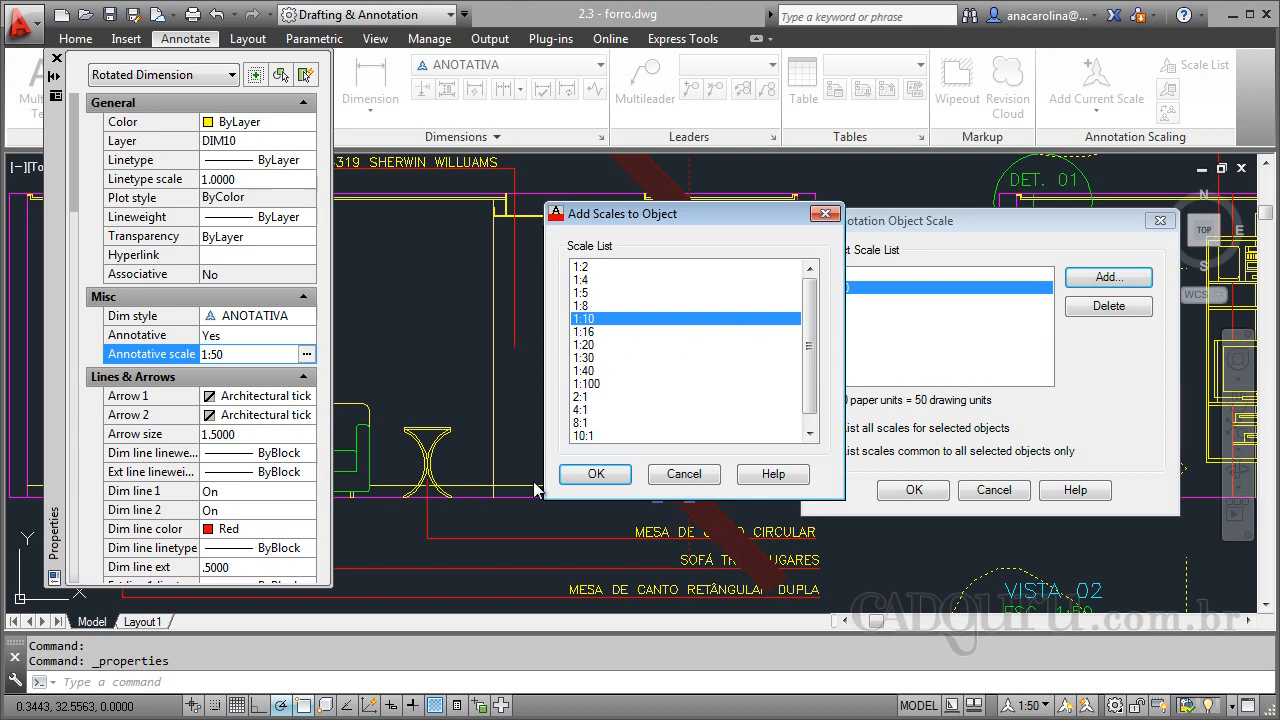
click(595, 474)
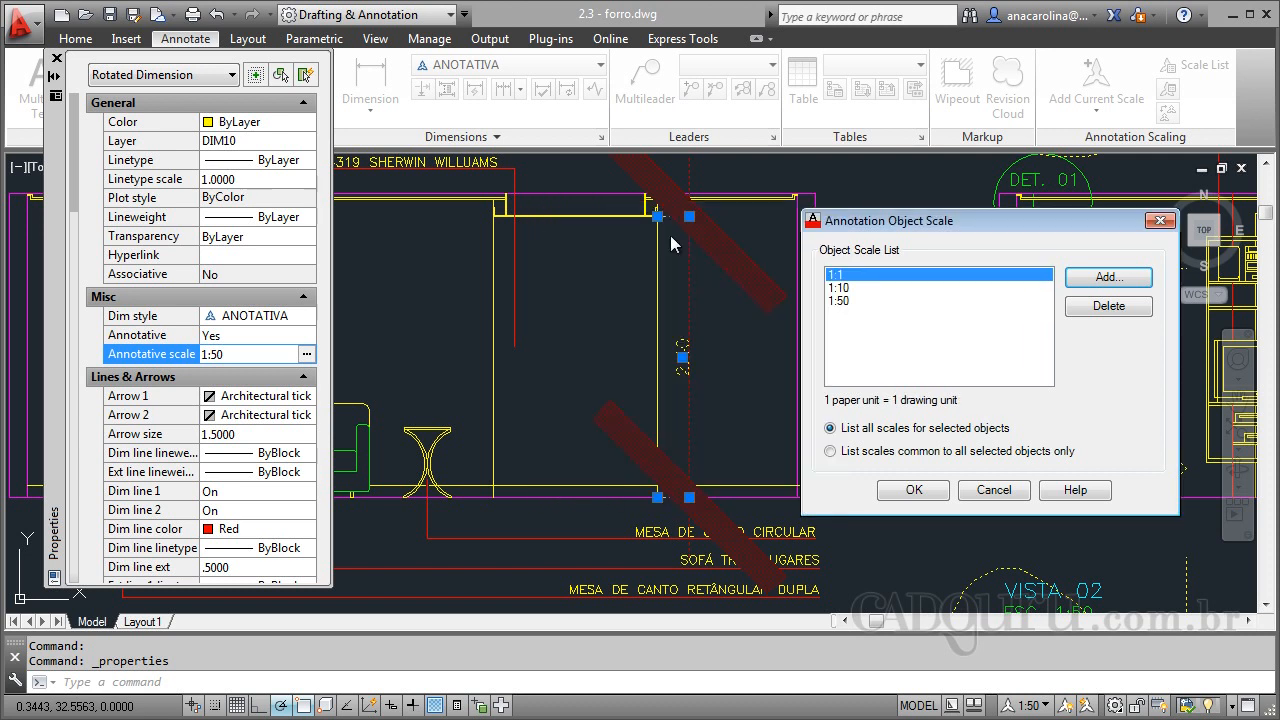
click(914, 490)
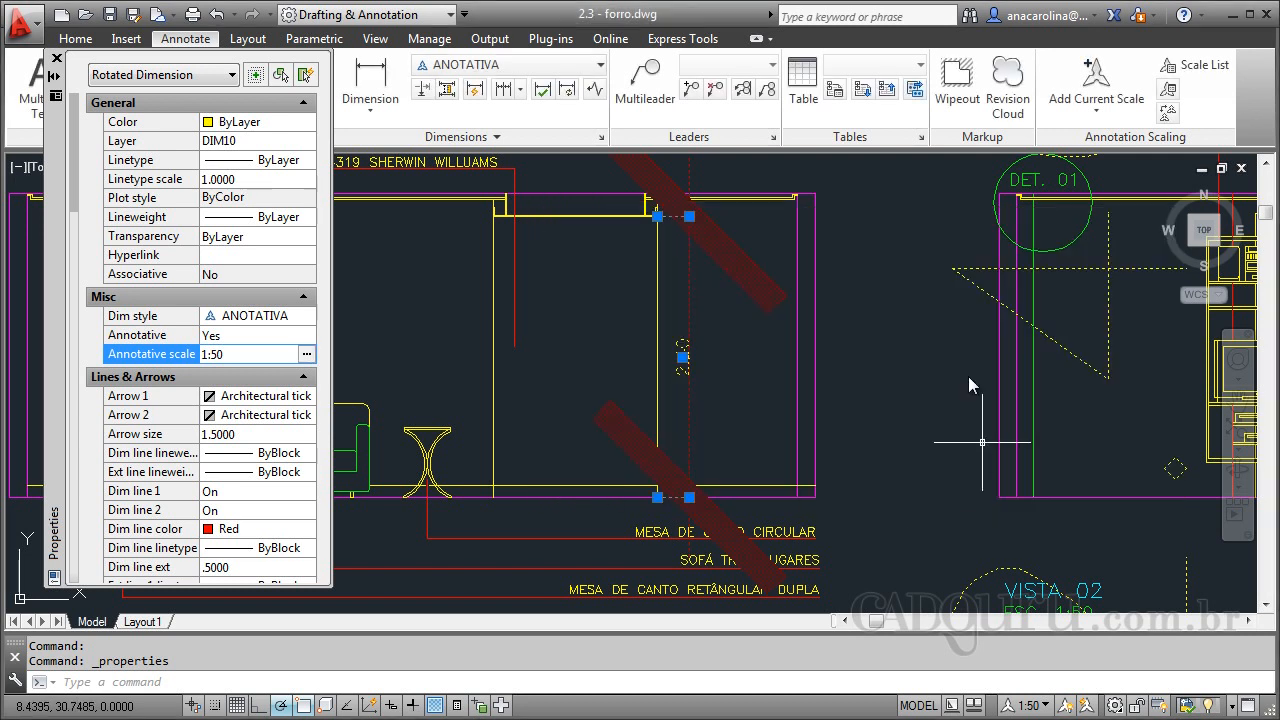
click(57, 59)
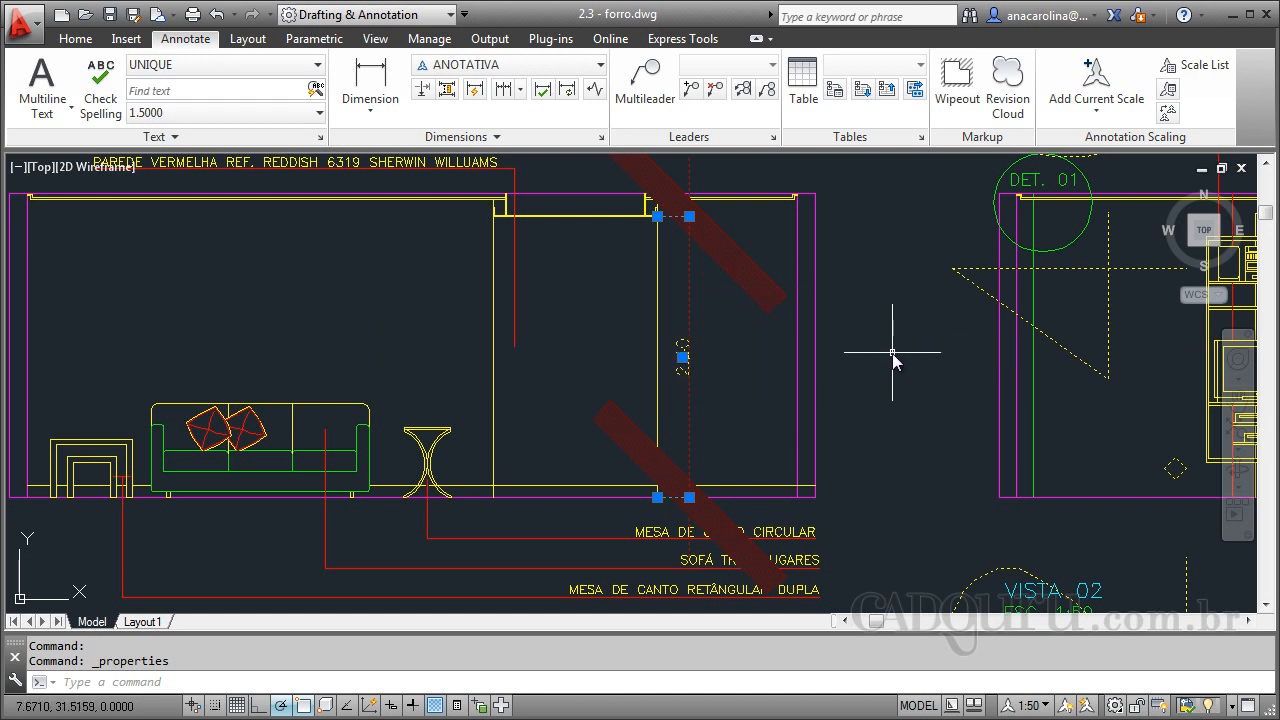
key(Escape)
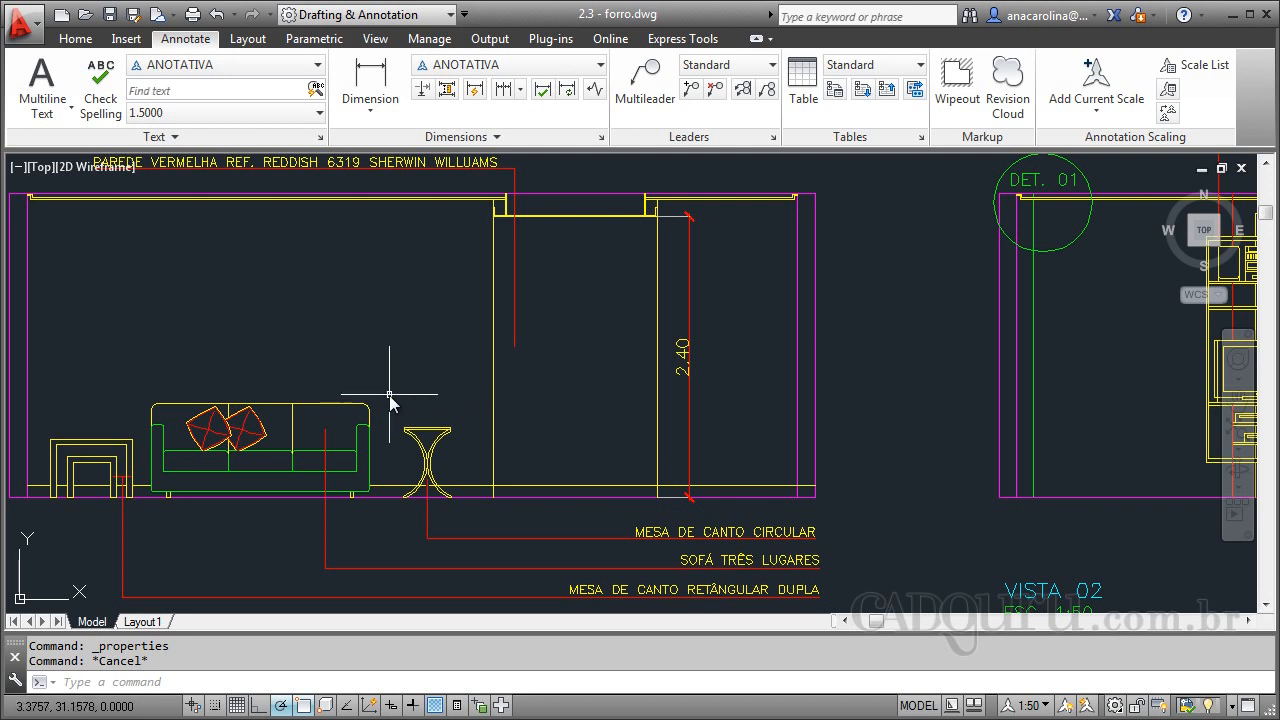
Switch the drawing's annotation scale to 1:1
scroll(454, 391, down, 2)
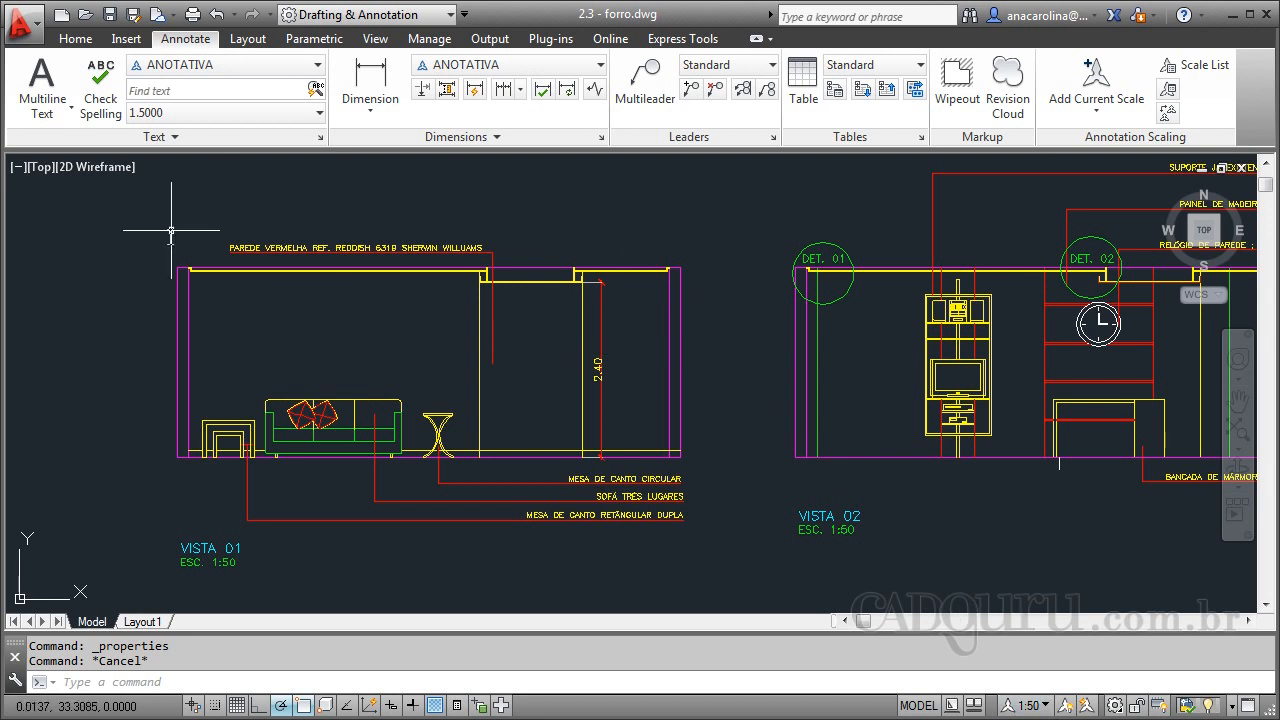
scroll(150, 575, up, 2)
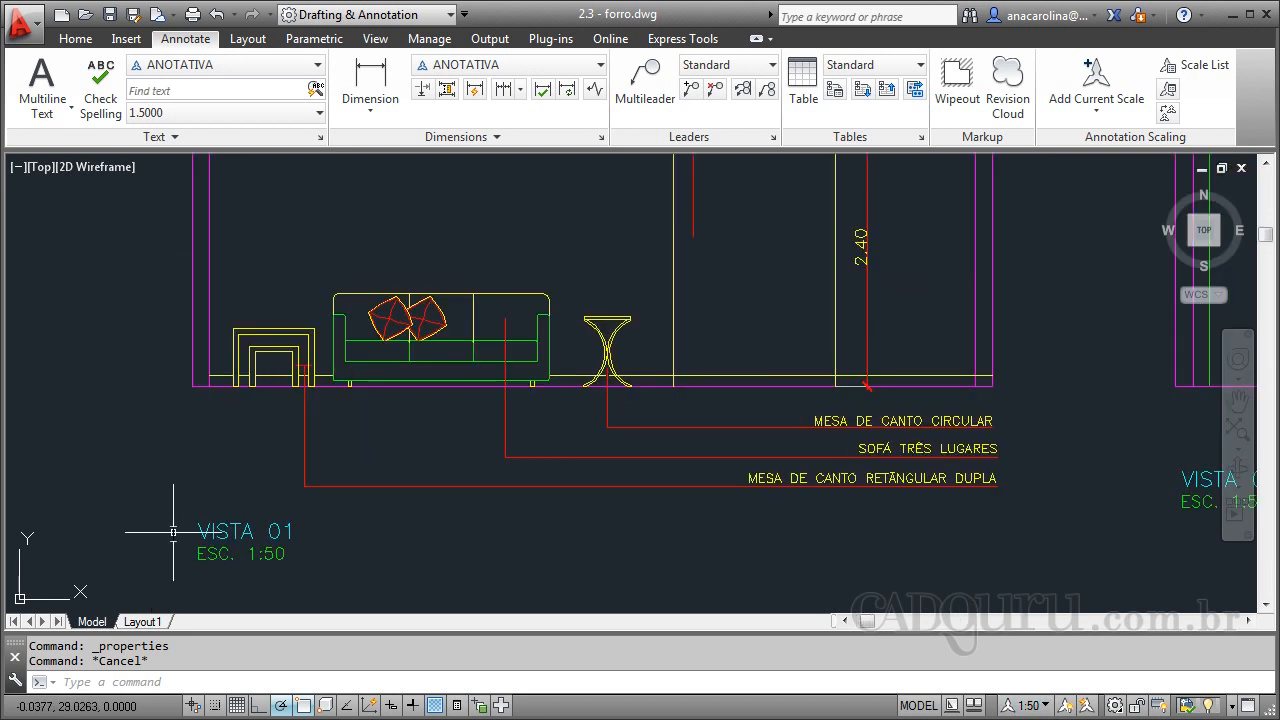
scroll(519, 550, down, 2)
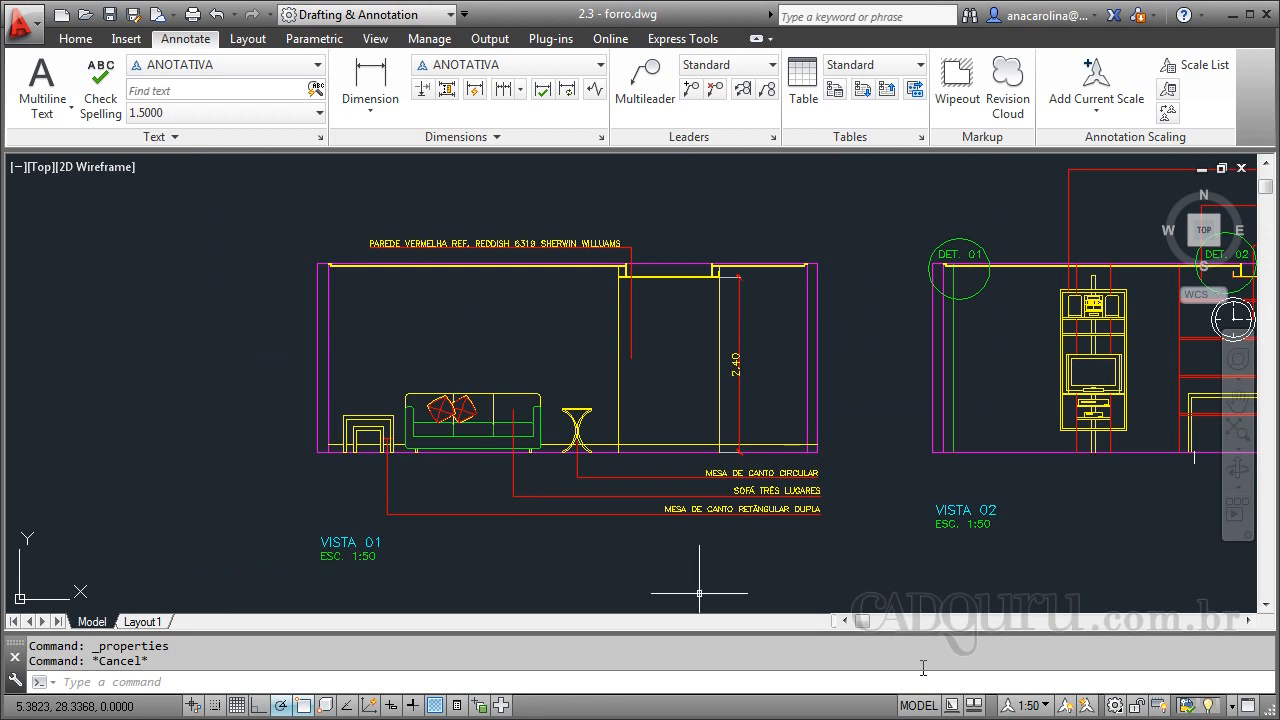
click(1045, 706)
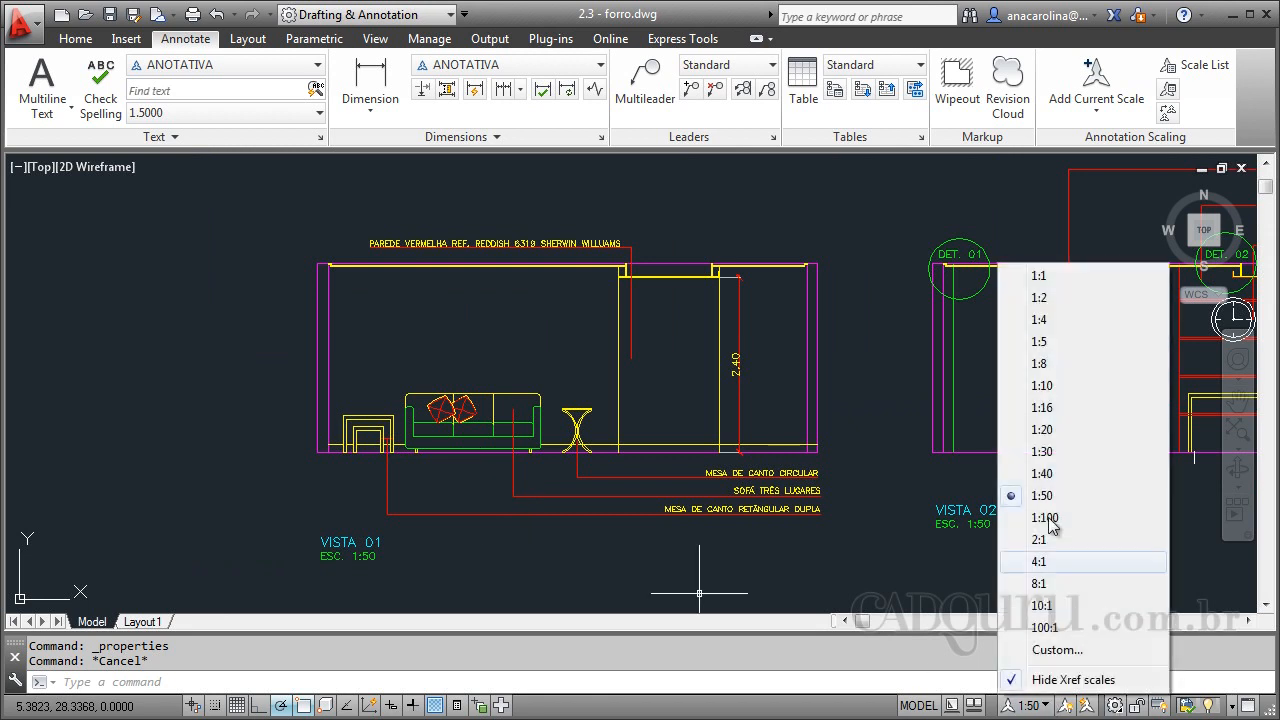
click(1060, 279)
scroll(171, 263, down, 5)
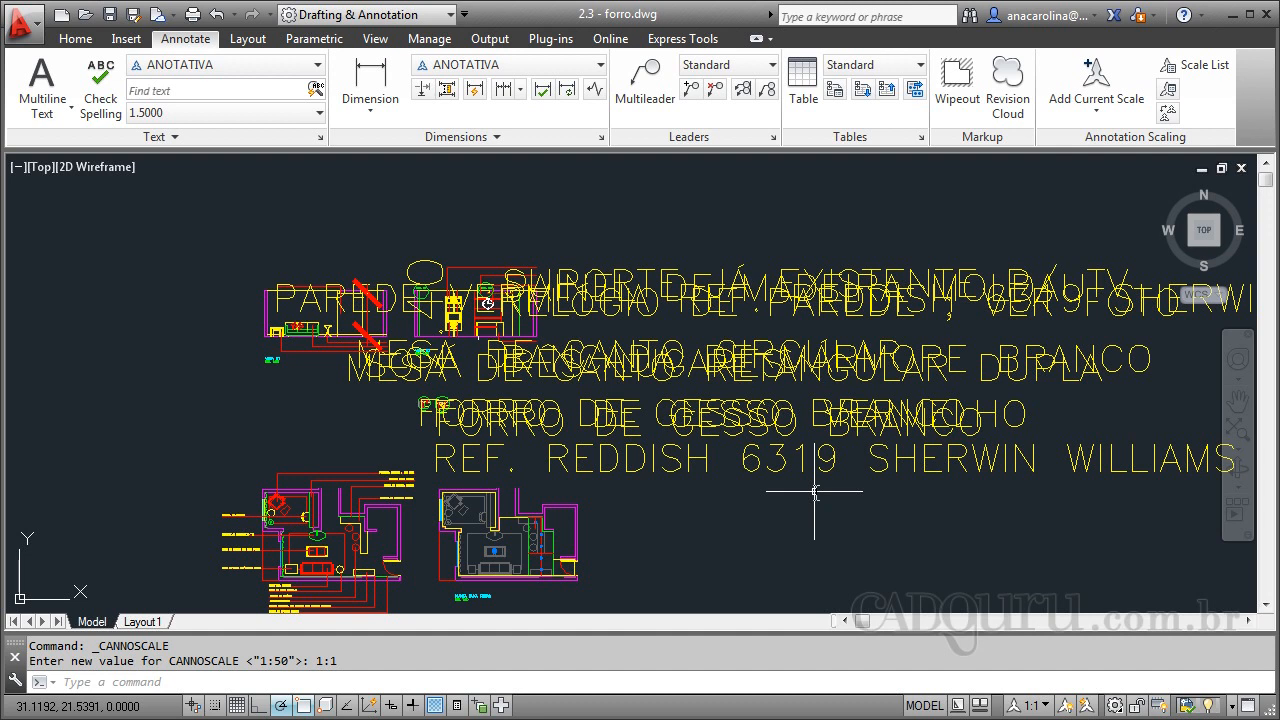
Return the drawing's annotation scale to 1:50
click(1036, 706)
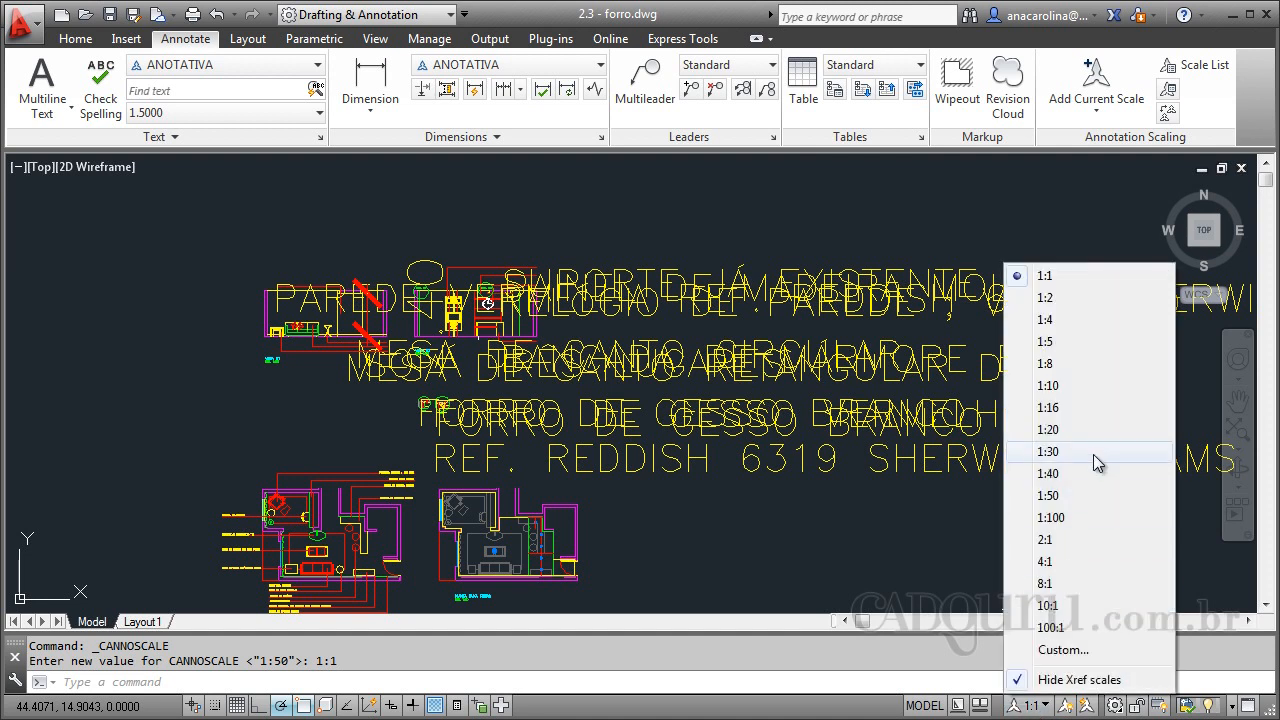
click(1066, 497)
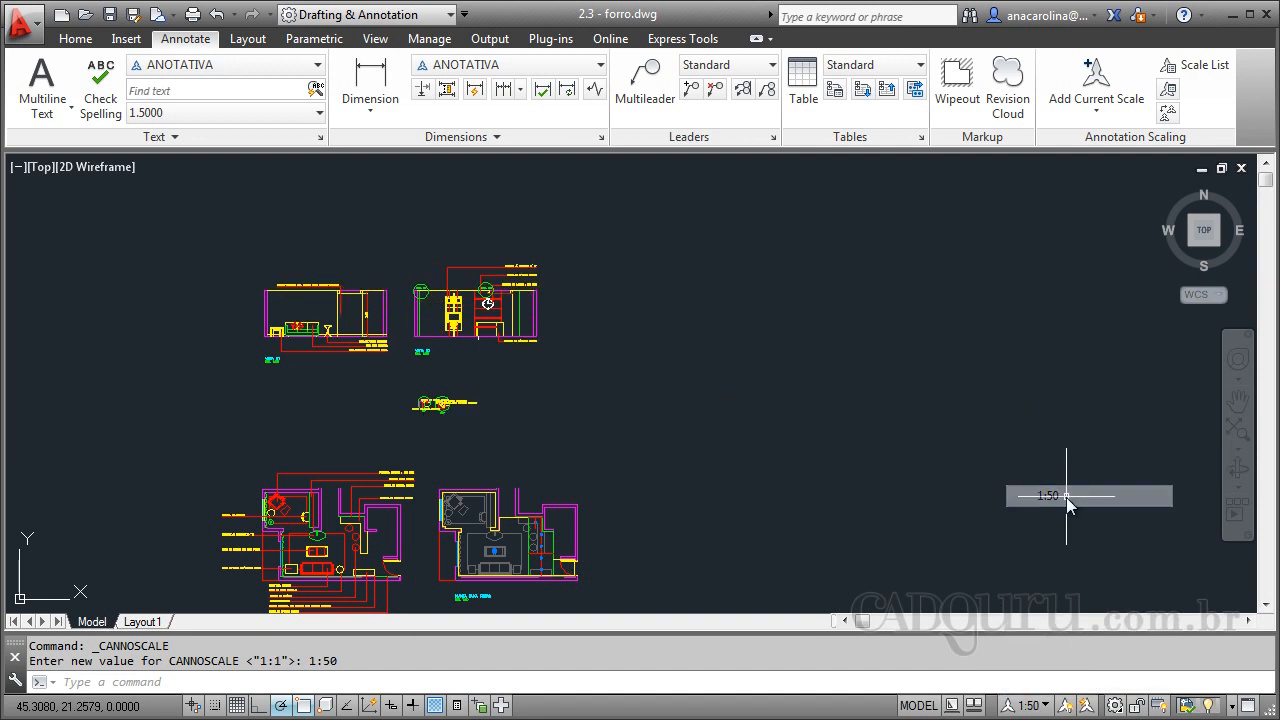
scroll(250, 295, up, 6)
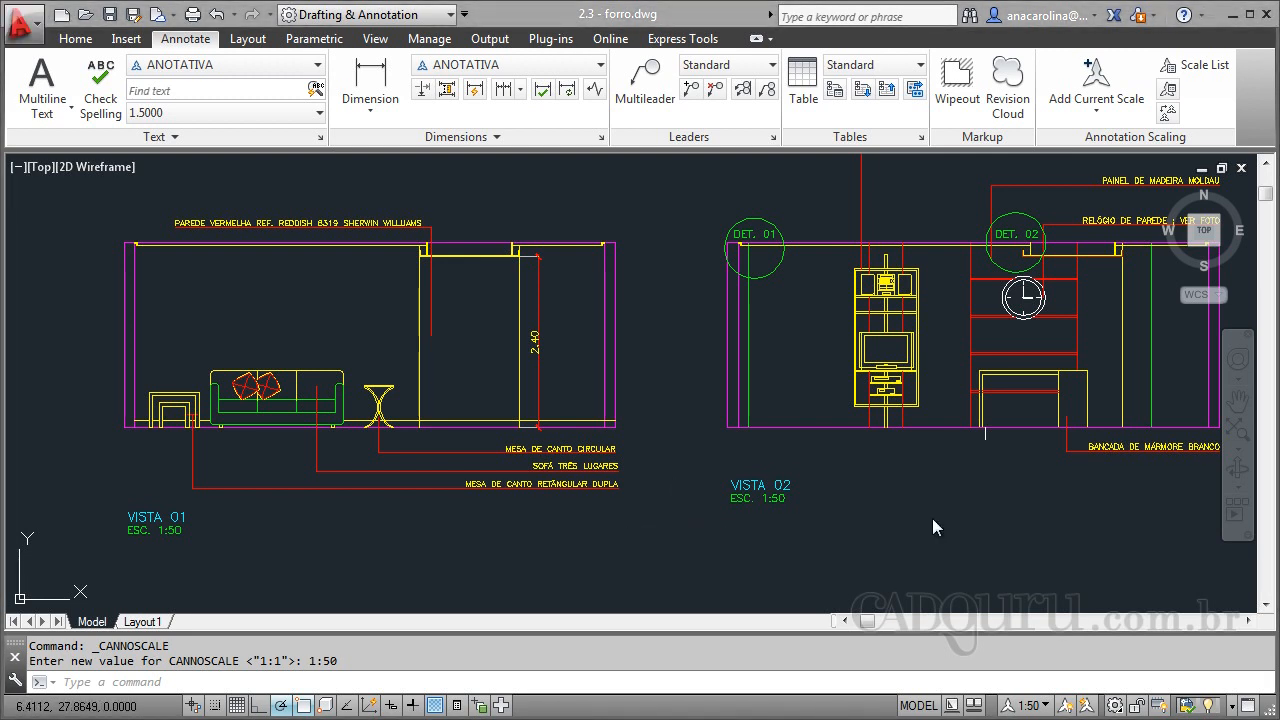
Edit the 1:20 entry in the drawing's scale list so that 1000 paper units equal 20 drawing units
click(1040, 707)
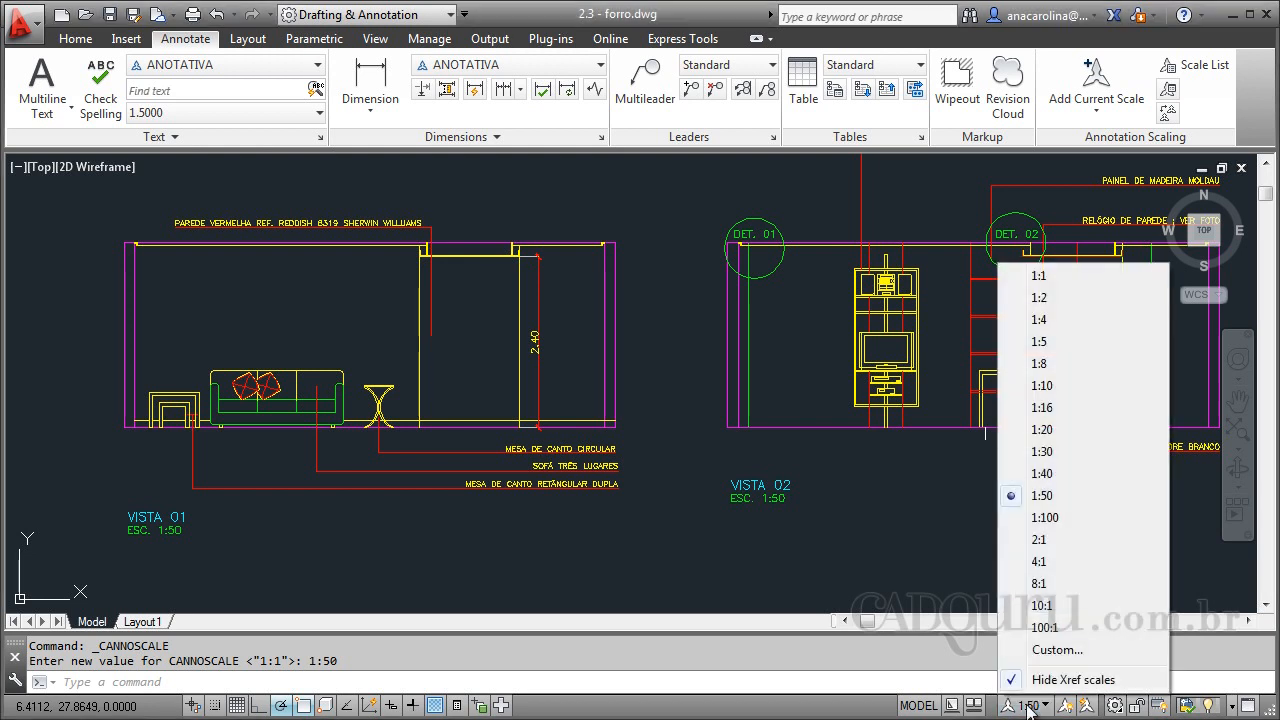
click(1095, 650)
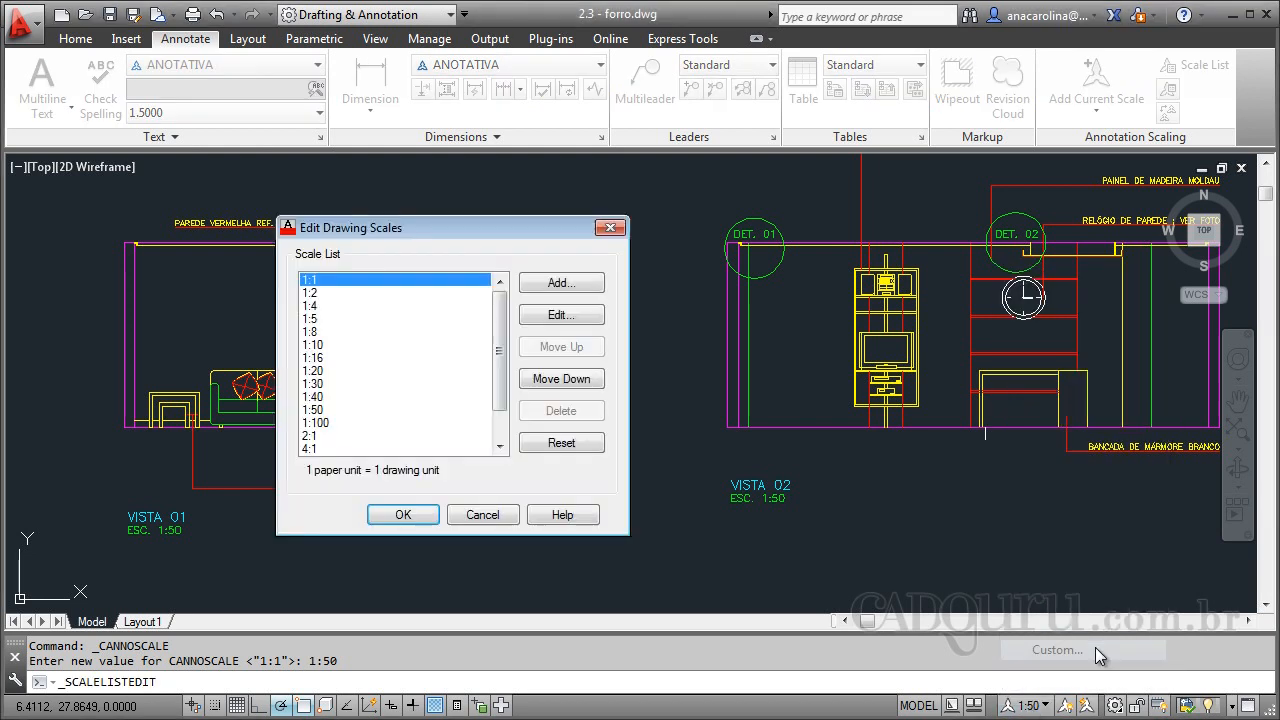
click(316, 410)
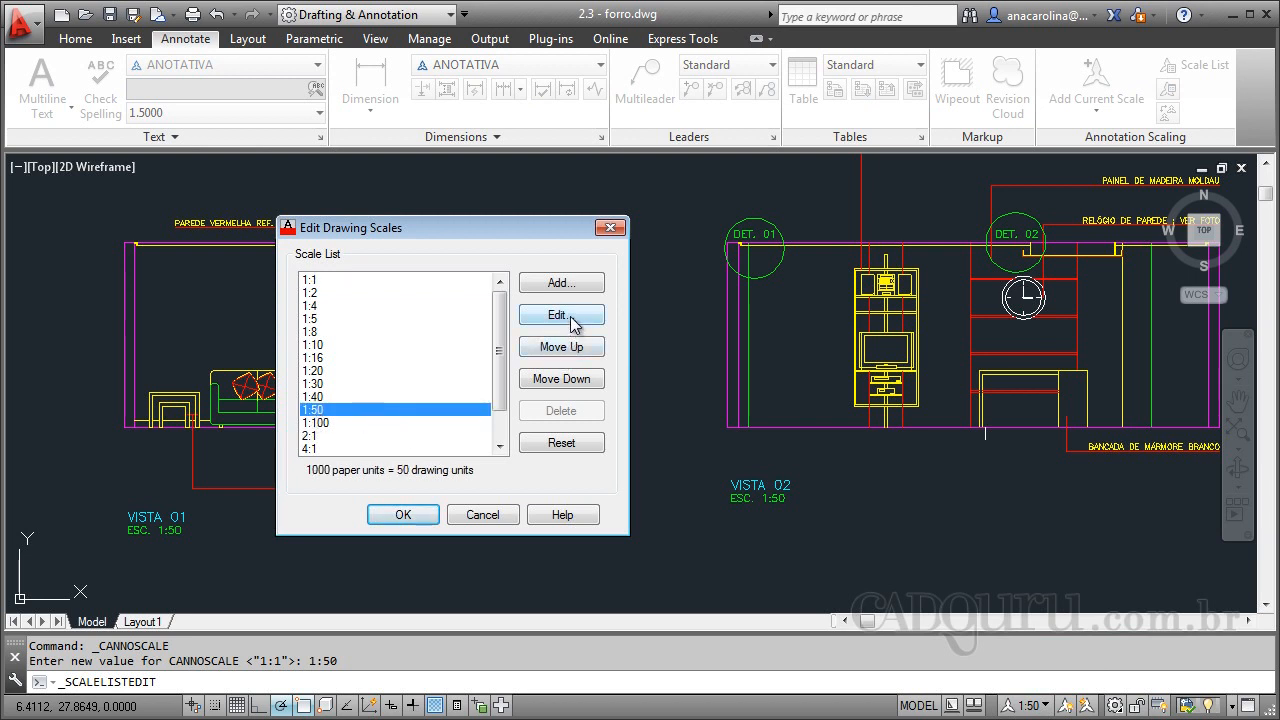
click(332, 371)
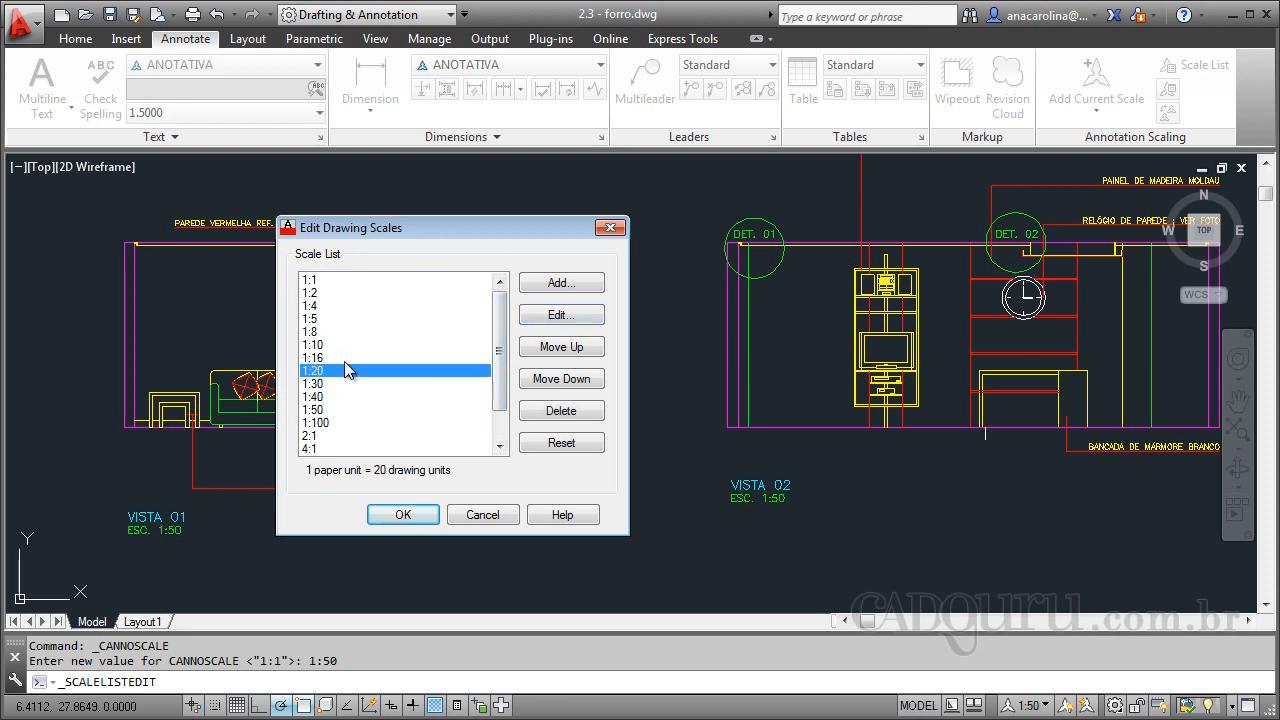
click(560, 316)
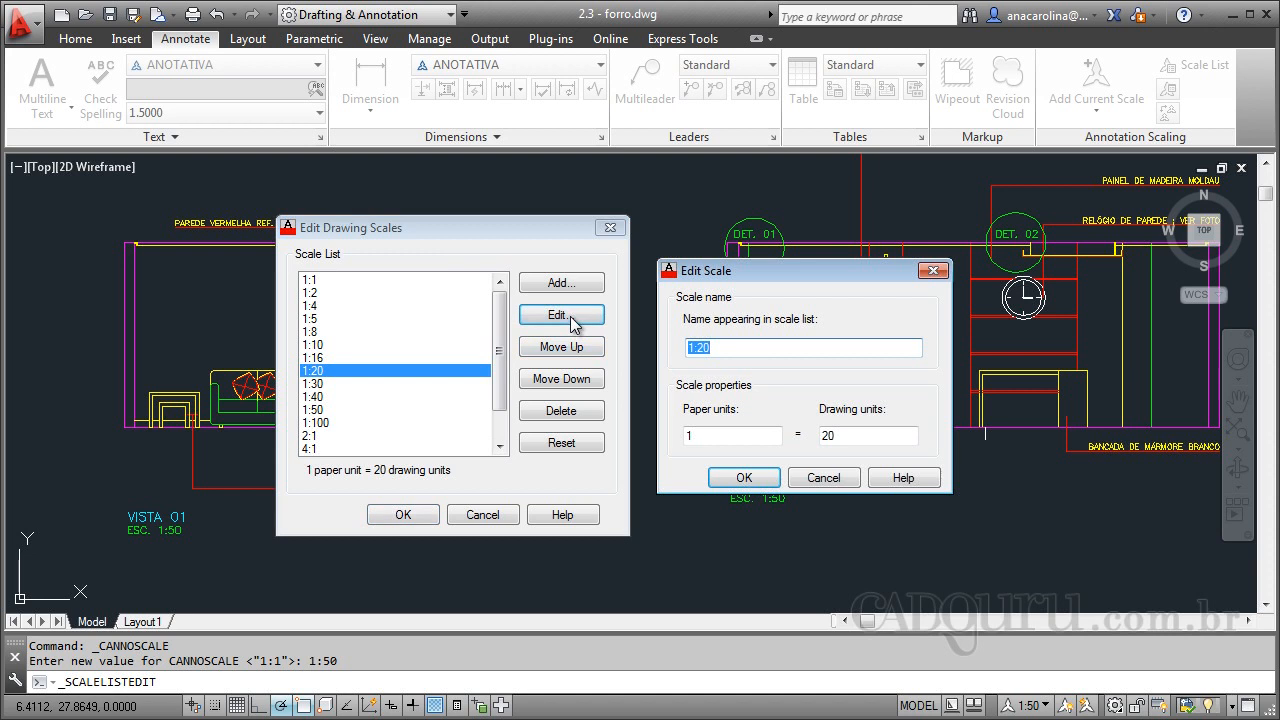
click(722, 441)
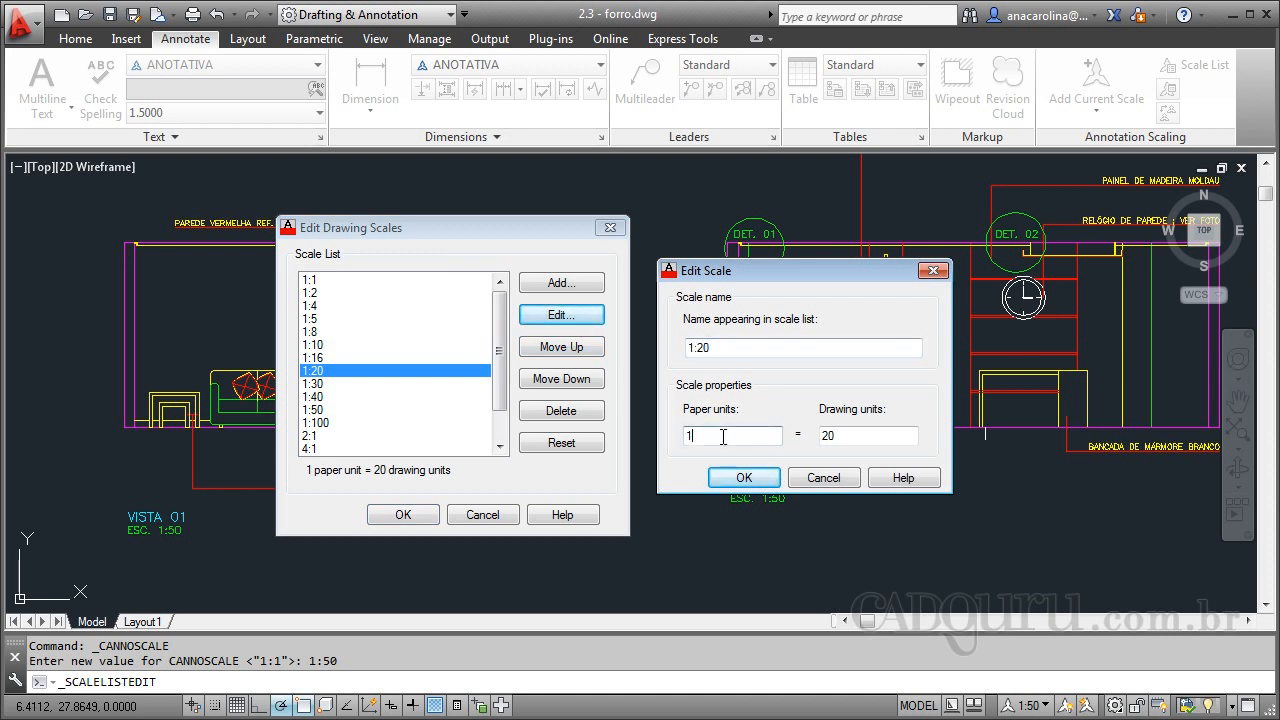
click(890, 435)
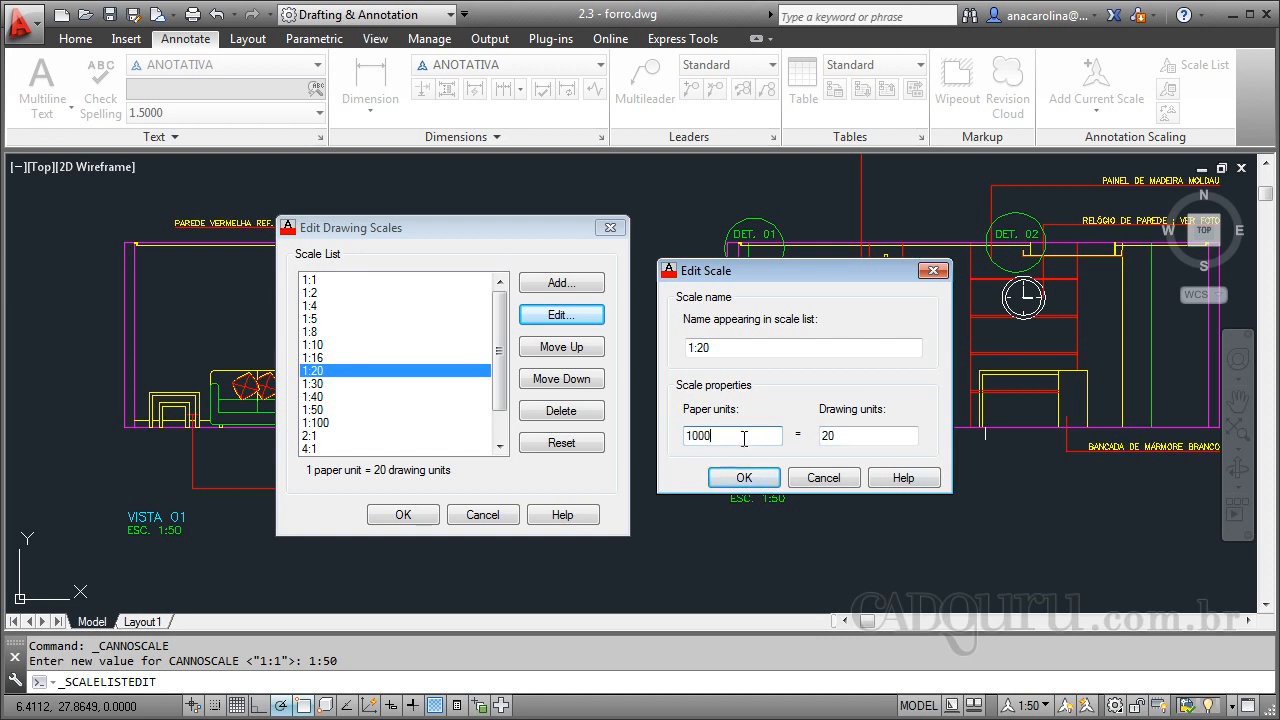
key(Tab)
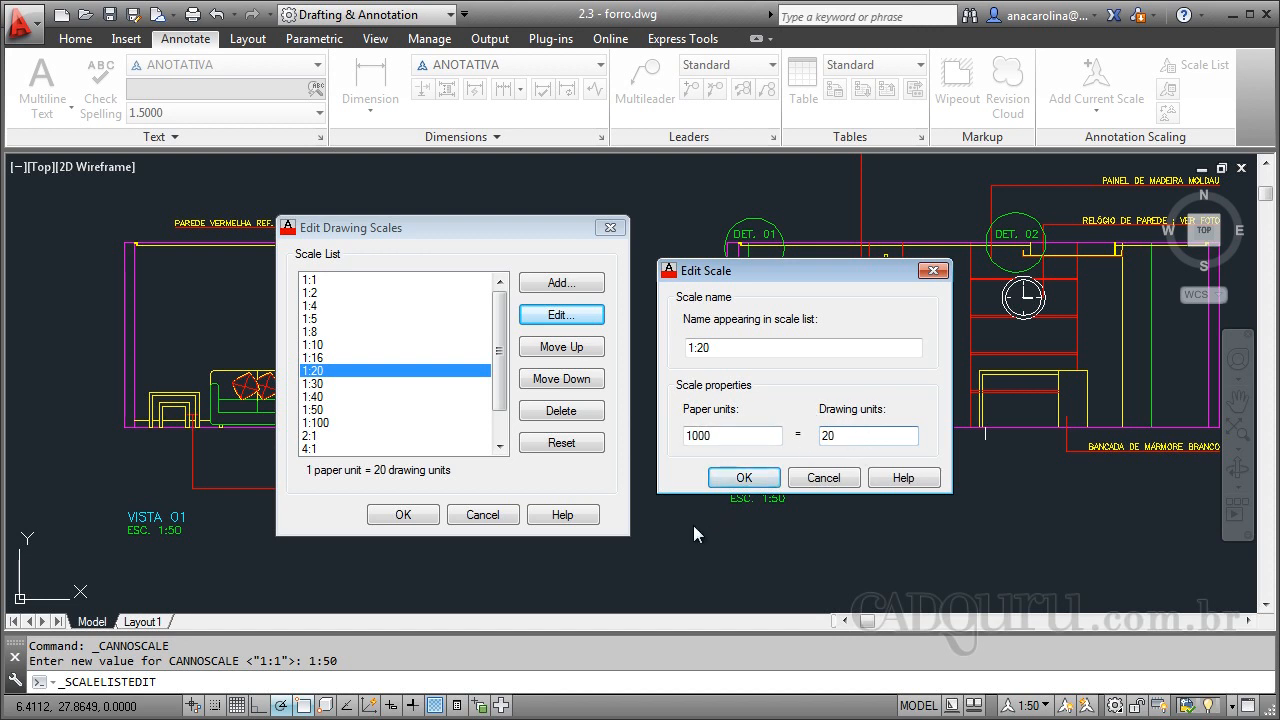
click(746, 479)
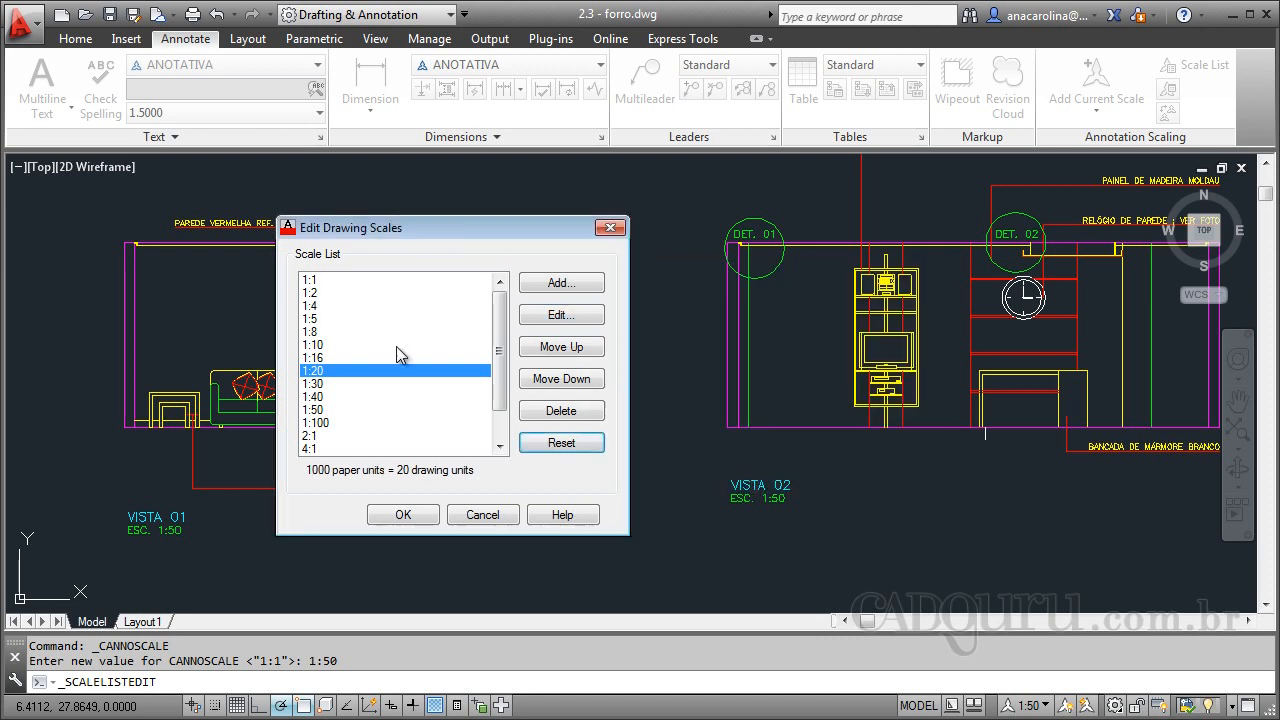
Examine the definition of the 1:50 scale and close it without changes
click(370, 410)
click(559, 315)
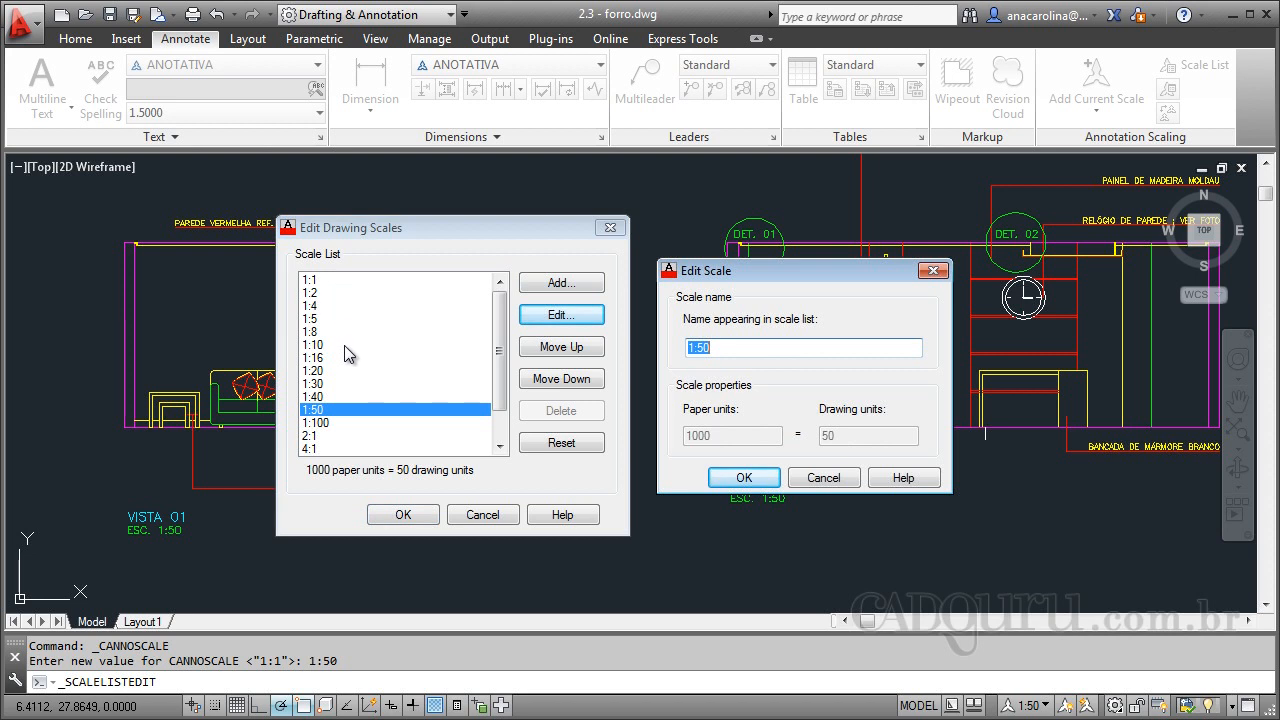
click(834, 479)
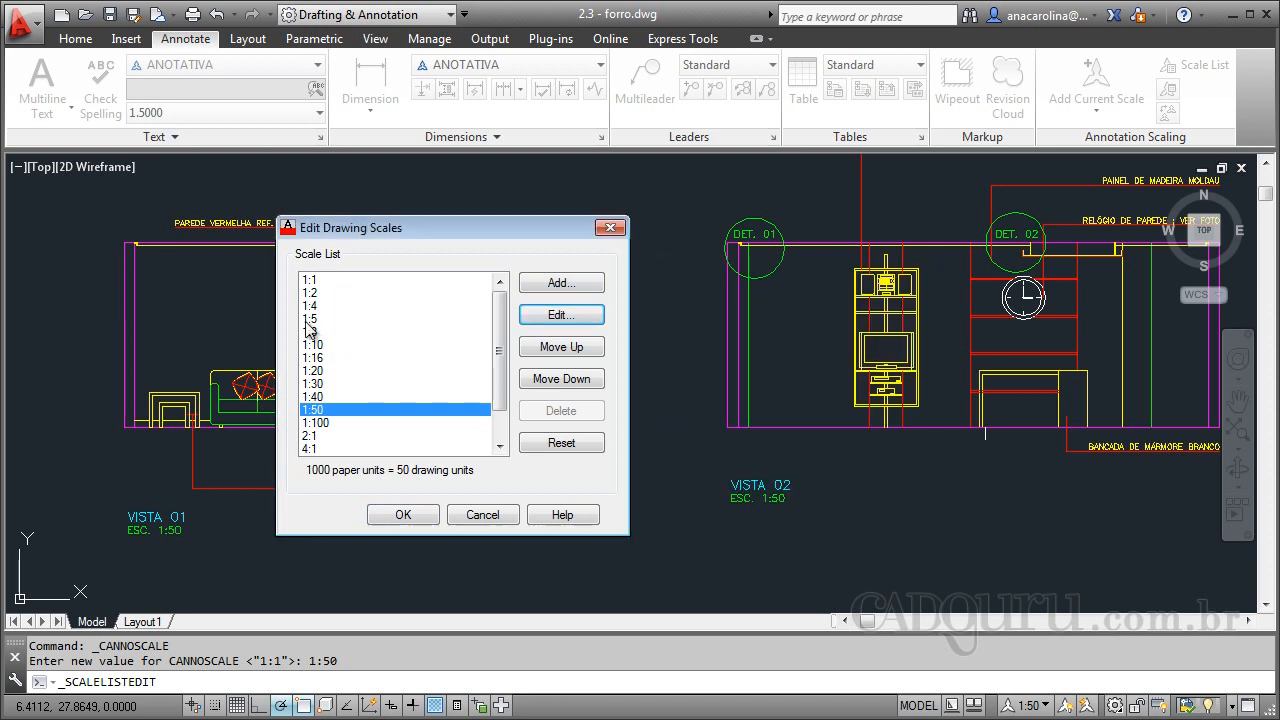
Examine the definition of the 1:10 scale and close the drawing's scale list without changes
click(316, 344)
click(545, 316)
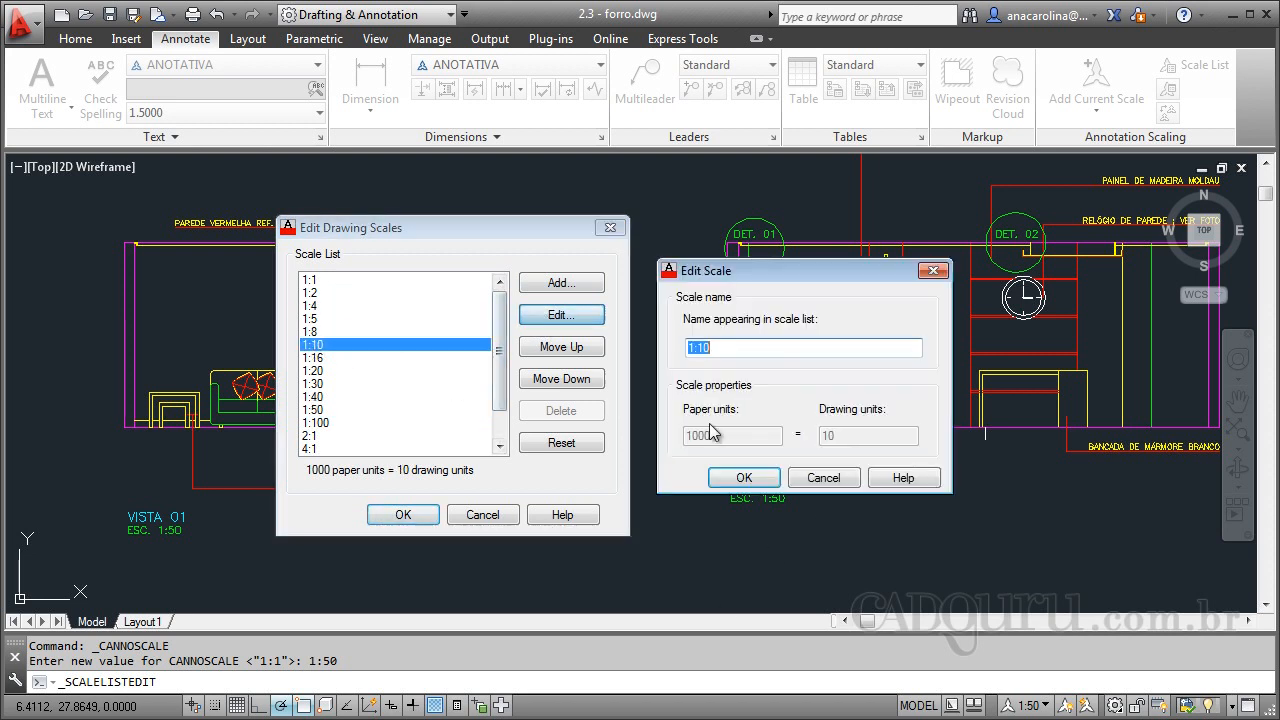
click(748, 478)
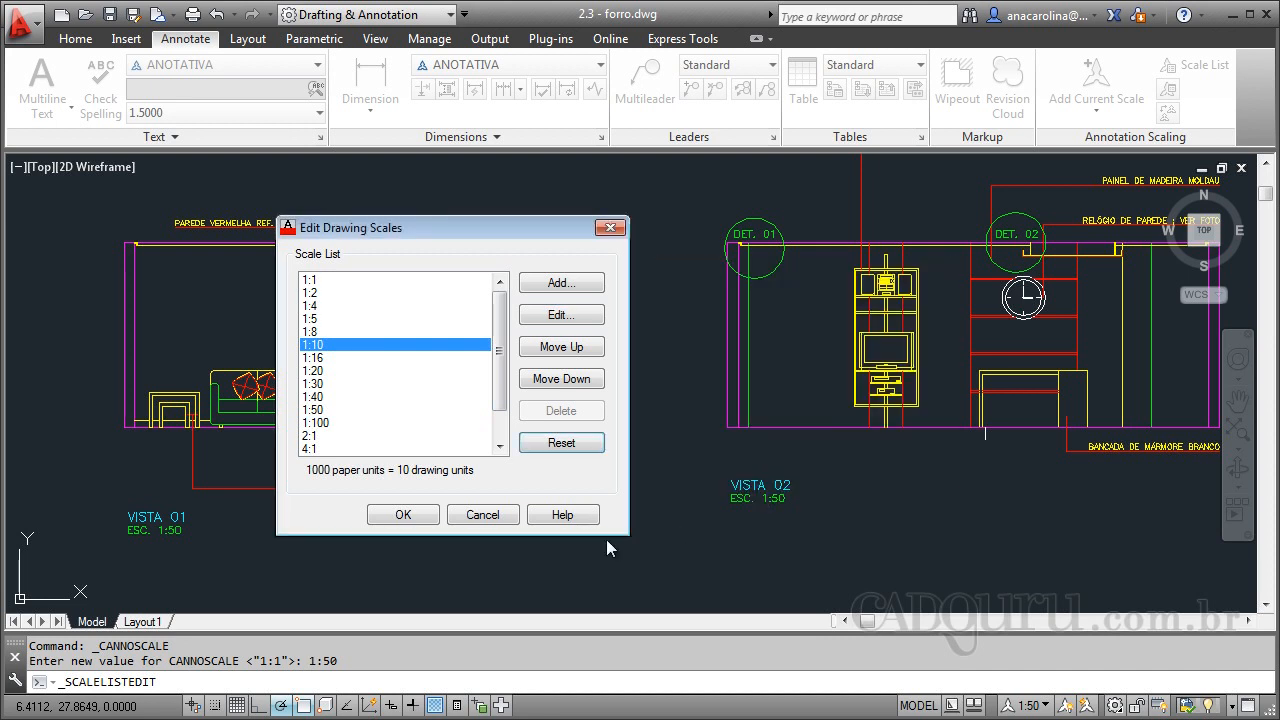
click(403, 514)
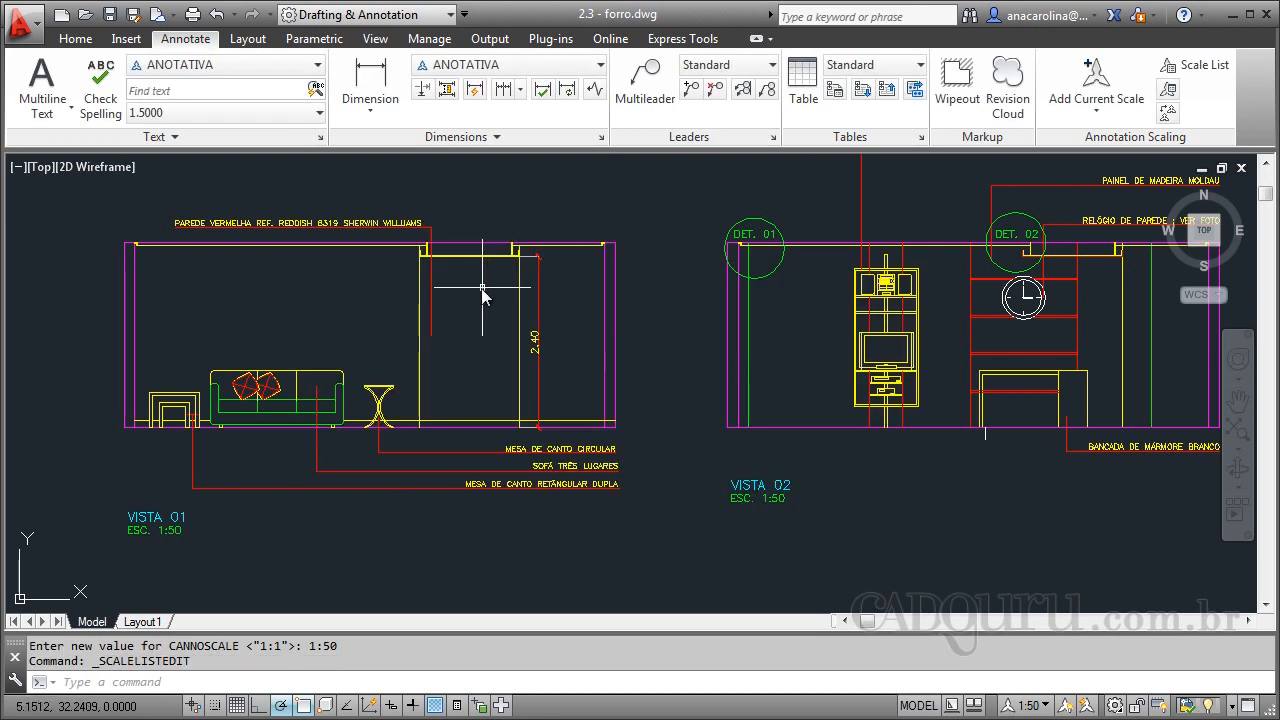
Switch the drawing's annotation scale to 1:10 and inspect the annotations around VISTA 01
click(1037, 710)
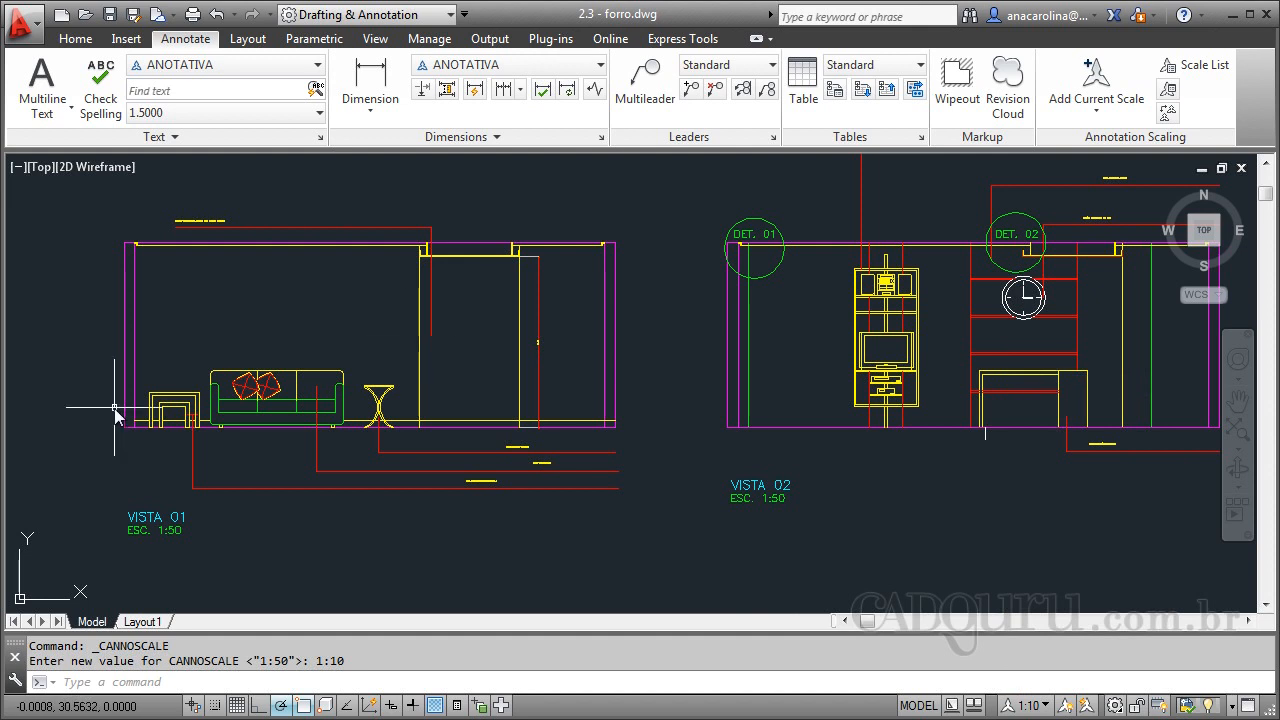
scroll(491, 337, up, 6)
scroll(620, 397, up, 2)
scroll(630, 398, down, 5)
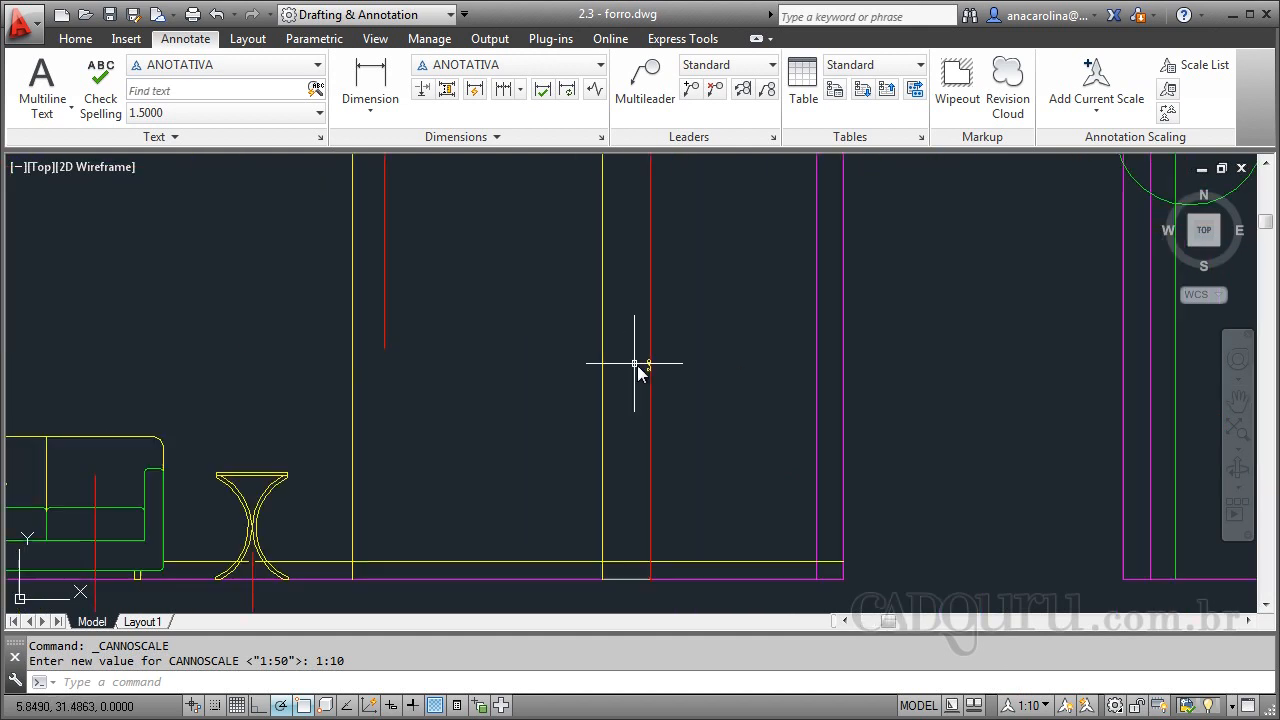
scroll(337, 243, up, 3)
scroll(437, 240, up, 2)
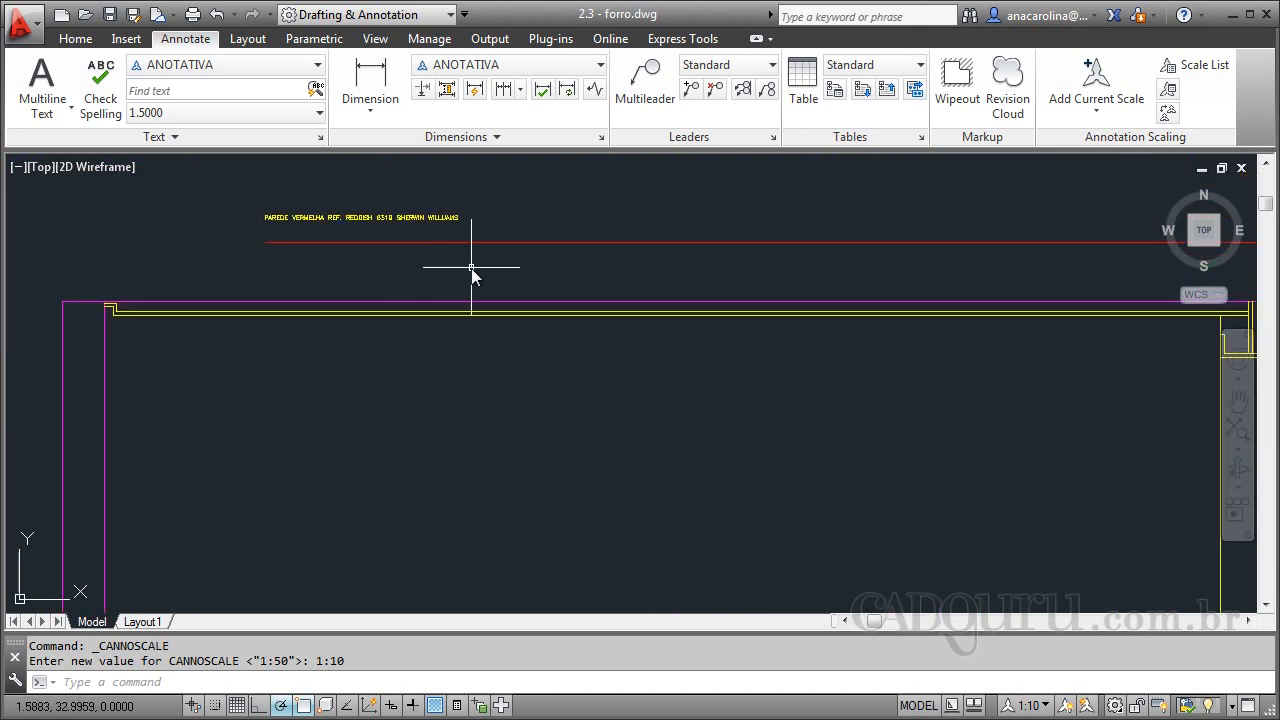
scroll(432, 310, down, 4)
scroll(345, 228, down, 2)
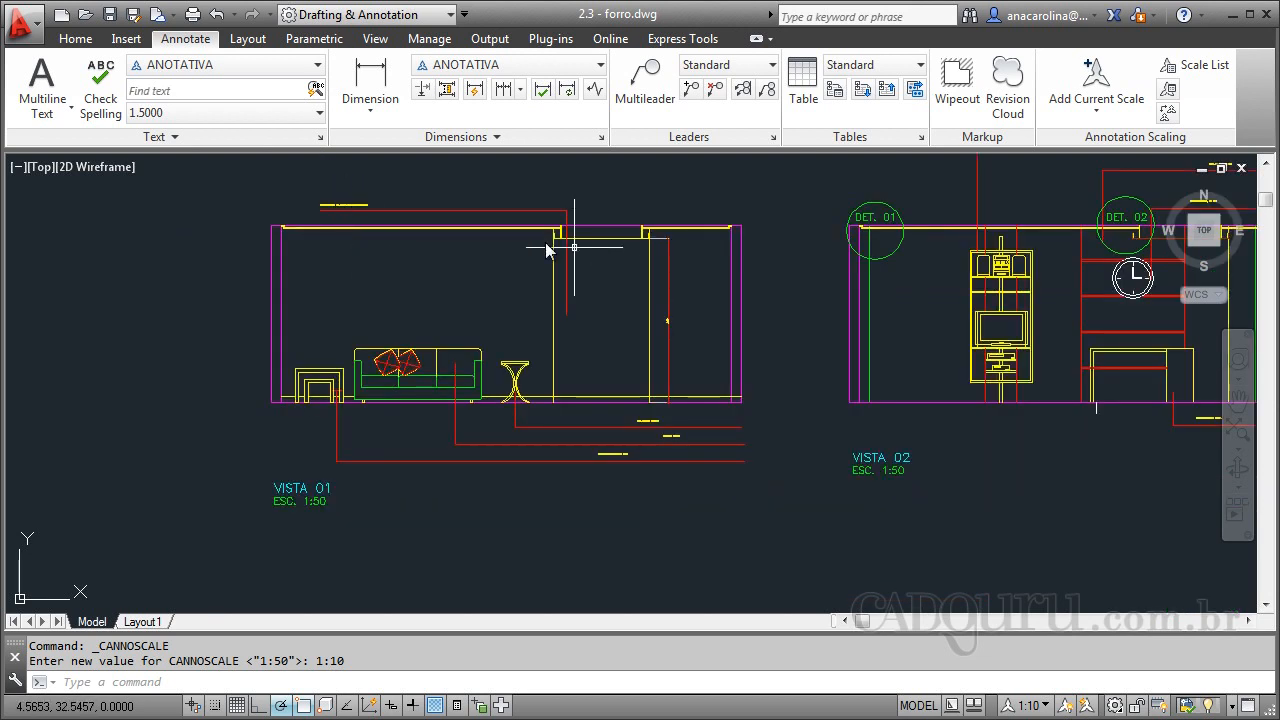
Examine the scale representations of the FORRO DE GESSO BRANCO text in DETALHE 01, leaving it unselected
scroll(383, 276, down, 4)
scroll(614, 455, up, 8)
scroll(586, 400, down, 2)
scroll(571, 434, up, 2)
scroll(597, 354, down, 2)
scroll(628, 290, up, 2)
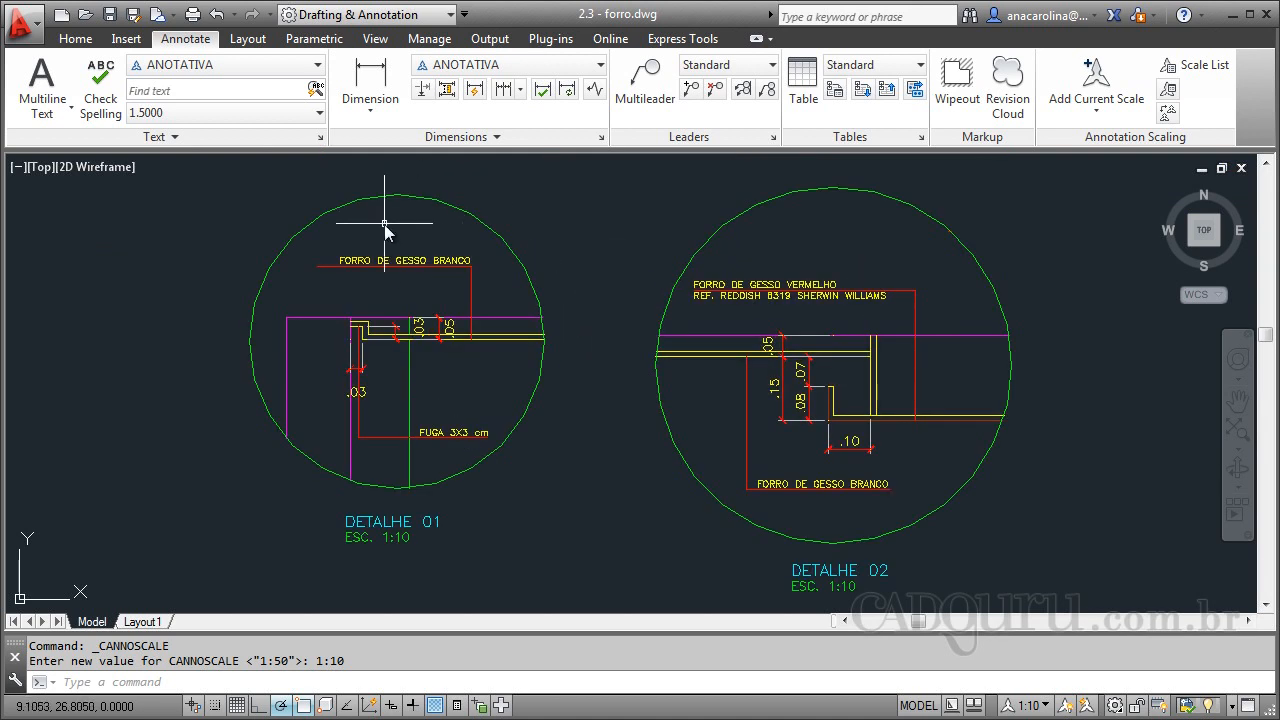
click(382, 263)
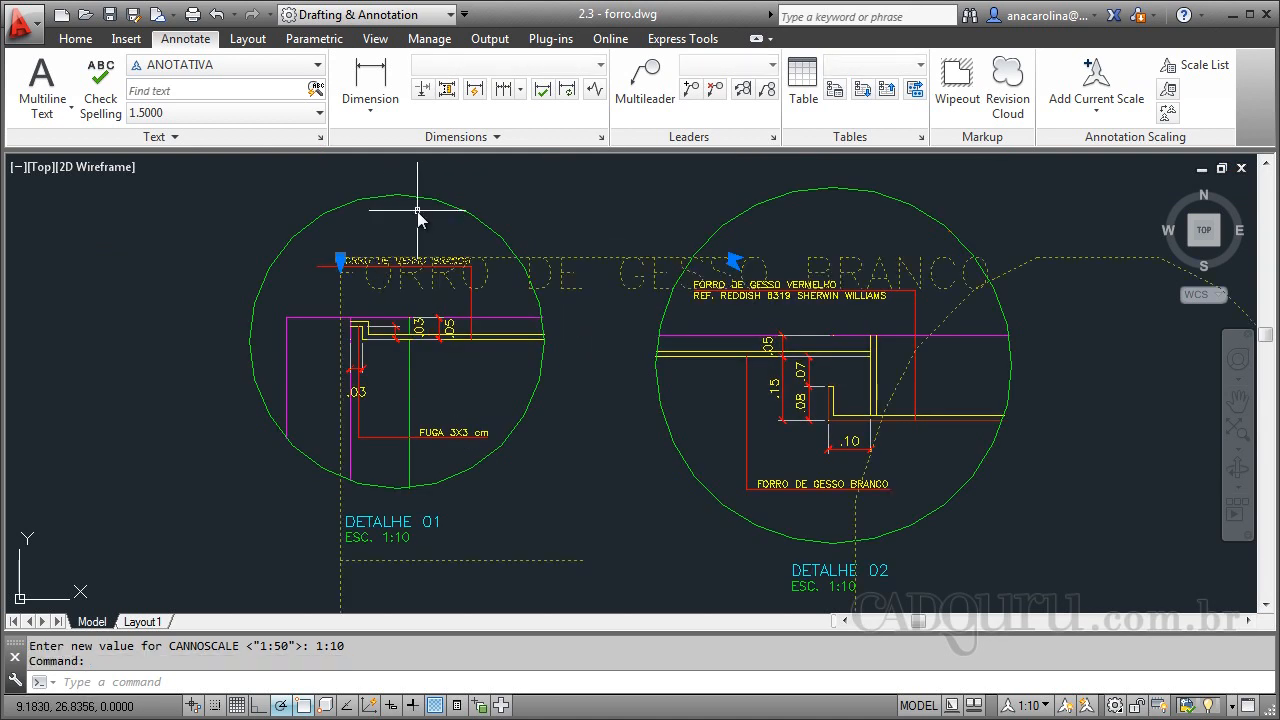
scroll(340, 265, up, 4)
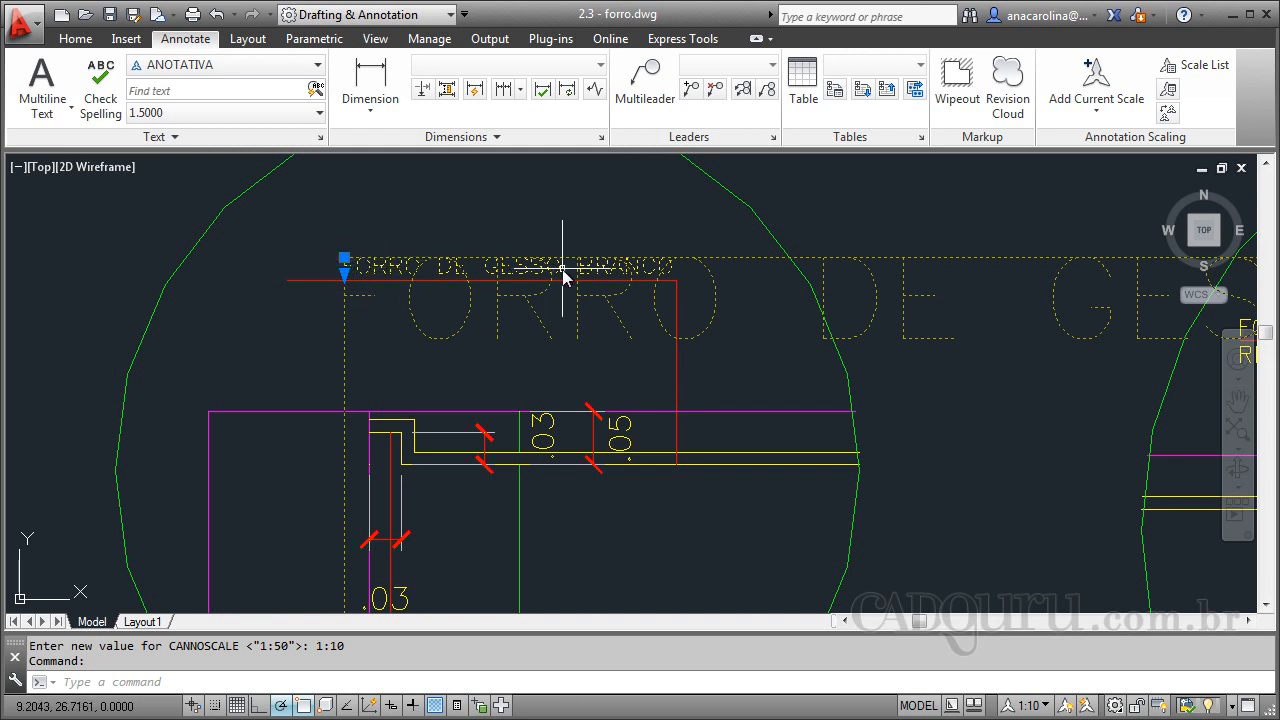
scroll(349, 191, down, 4)
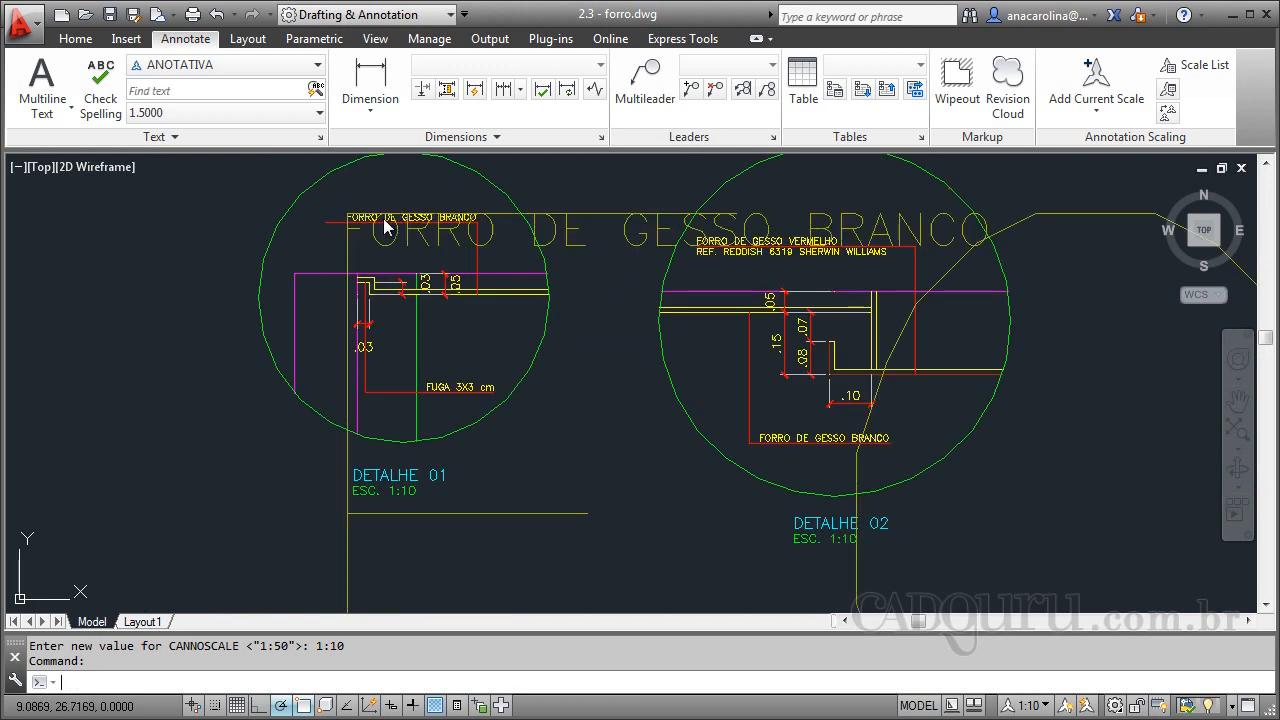
key(Escape)
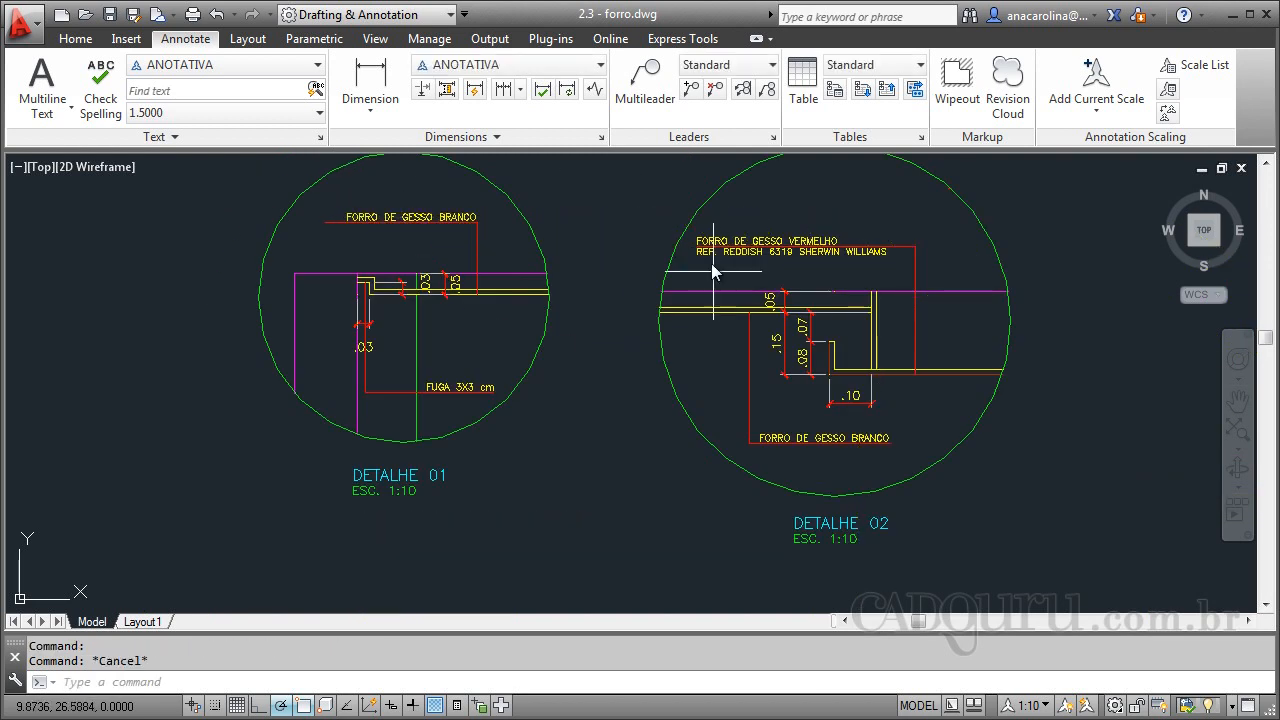
Set the drawing's annotation scale to 1:50 and compare the annotations of the details and elevations
click(1023, 706)
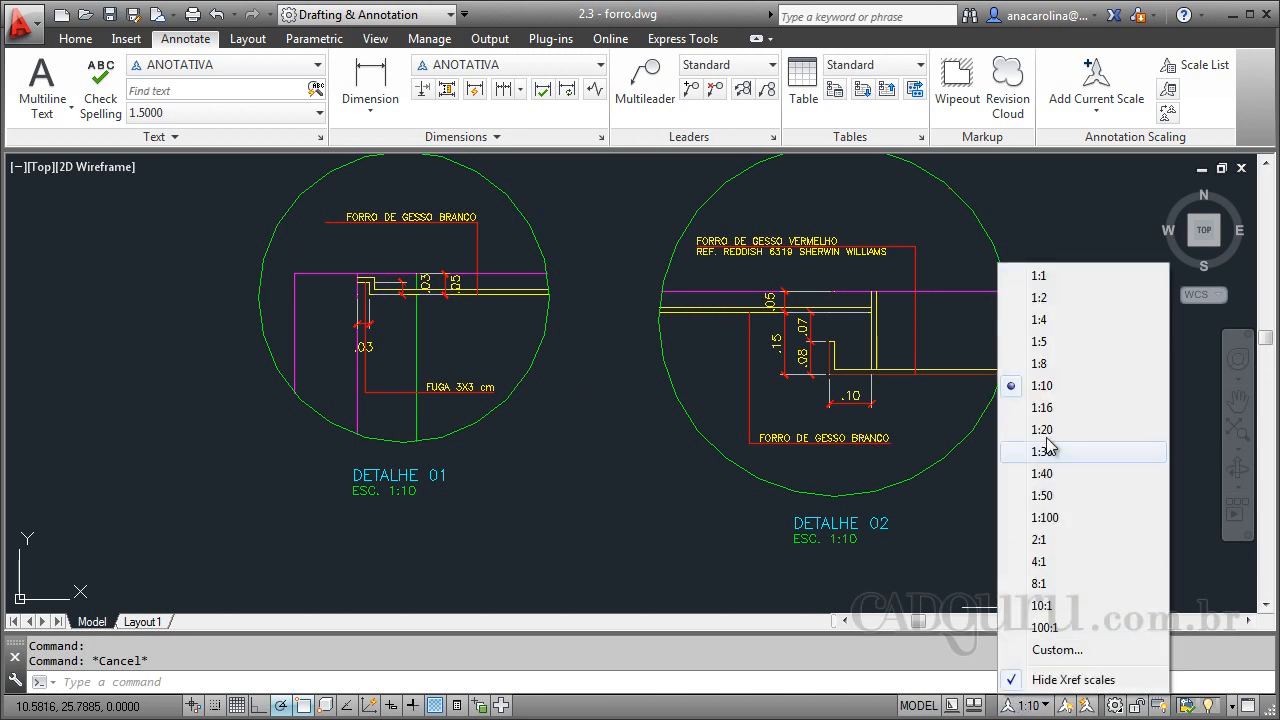
click(1065, 496)
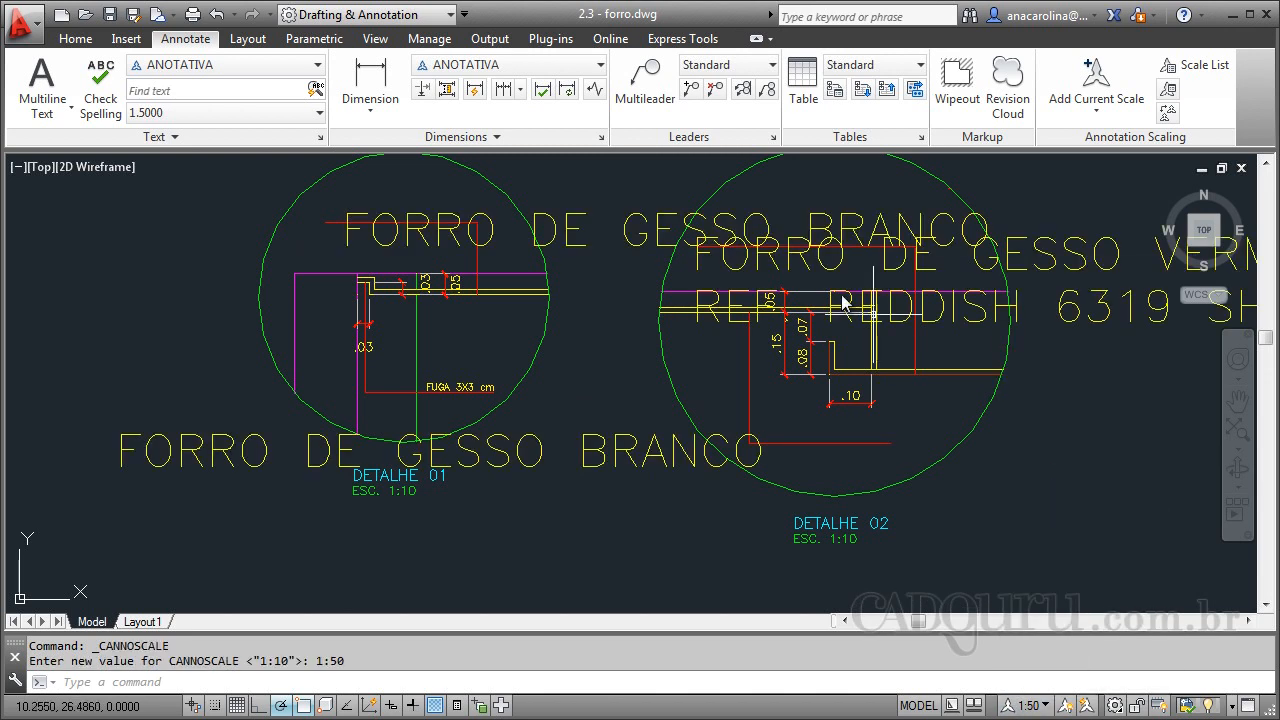
scroll(666, 418, down, 5)
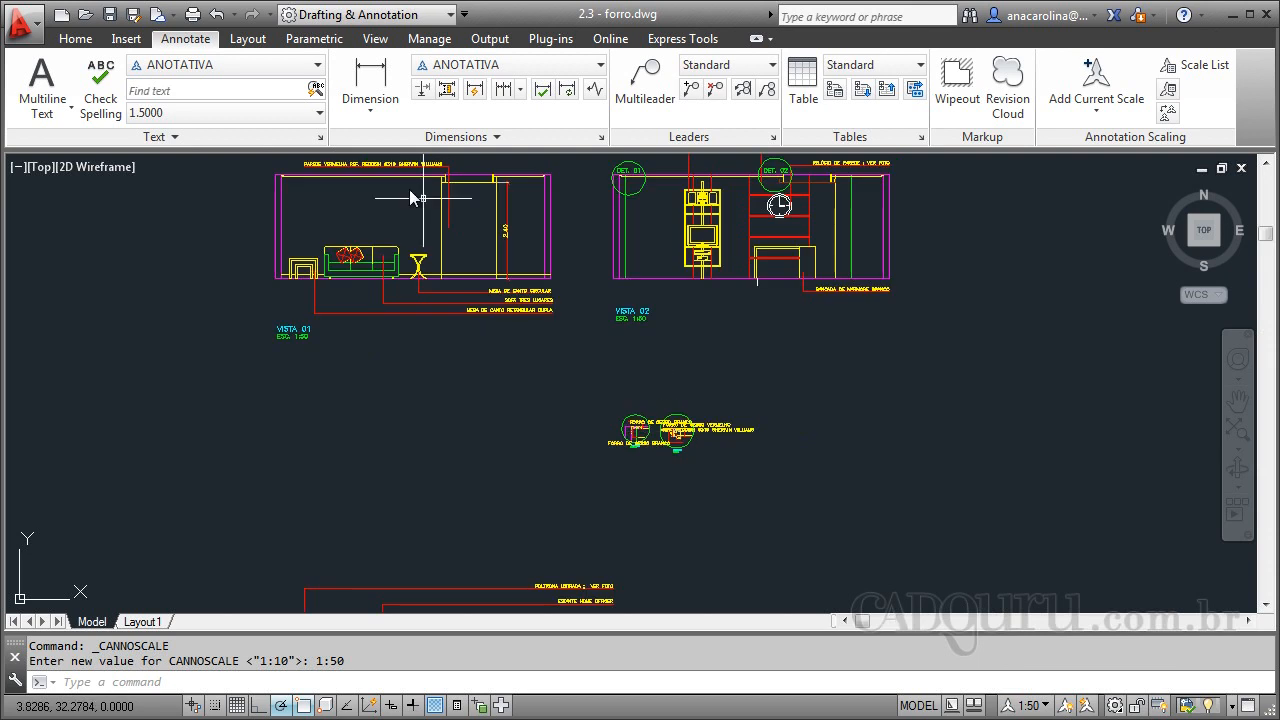
scroll(429, 277, up, 5)
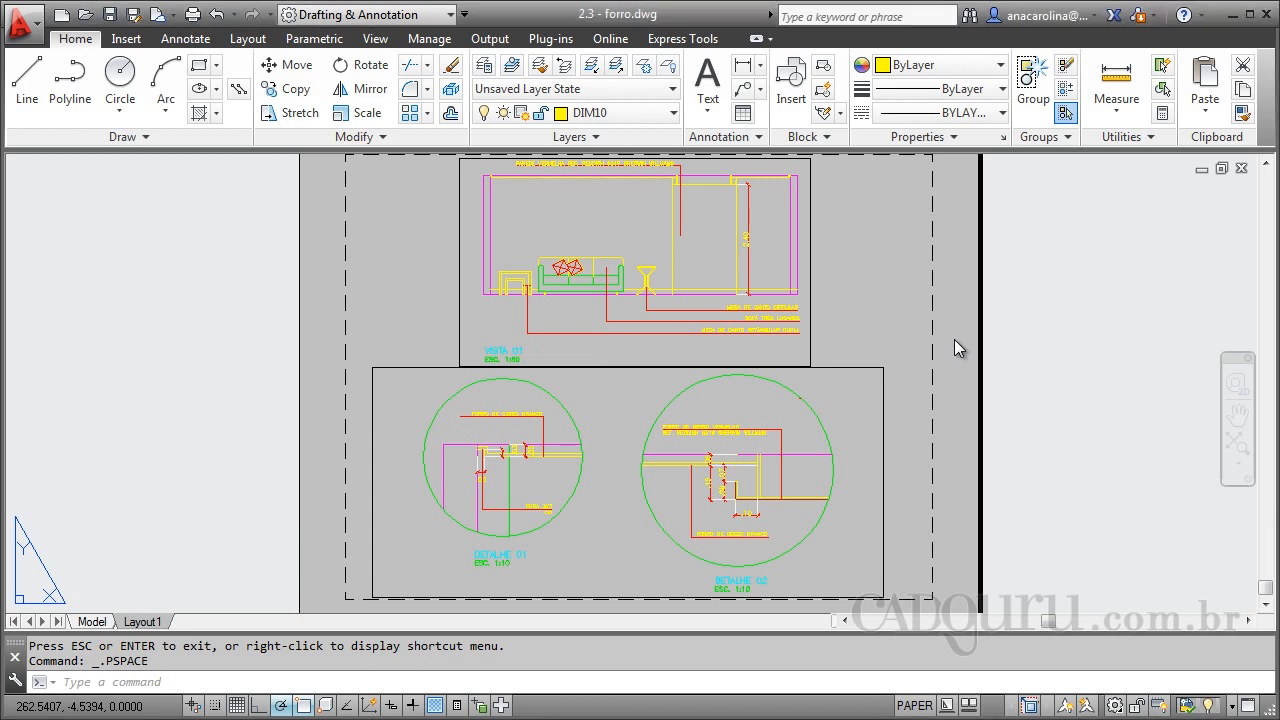
Review the annotation scales available in model space and return to Layout1
click(185, 38)
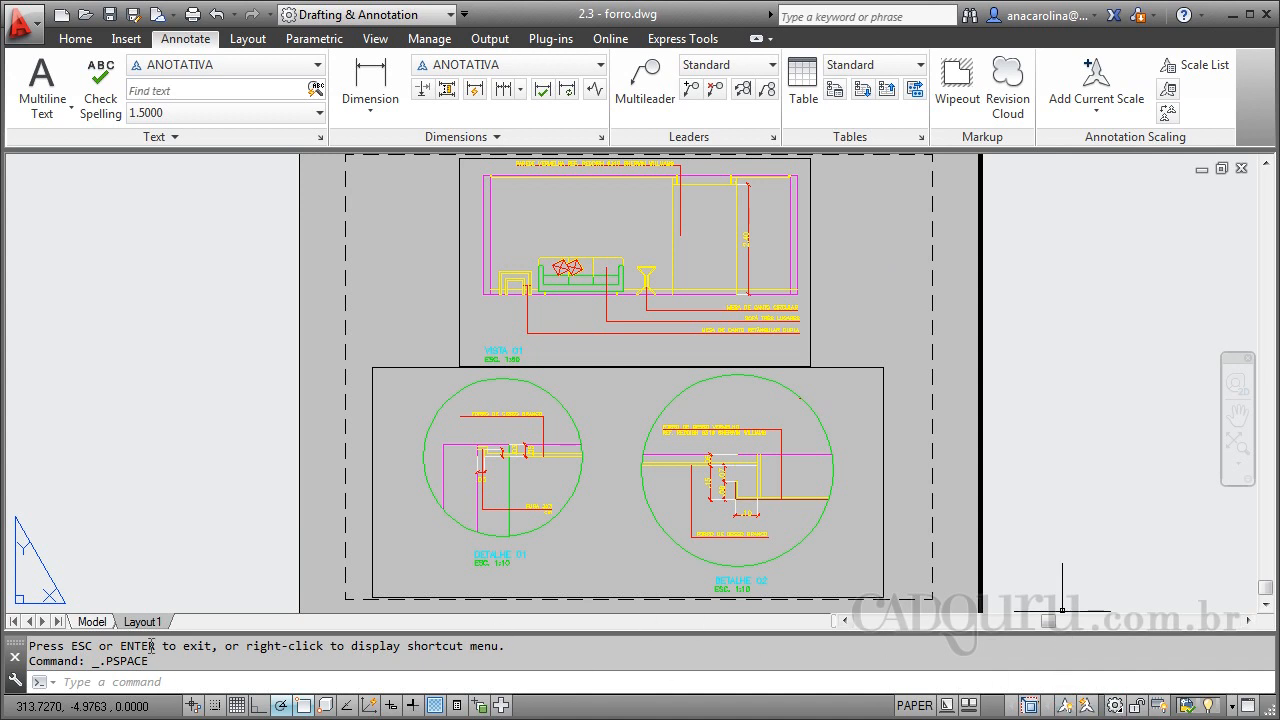
click(92, 621)
click(1033, 705)
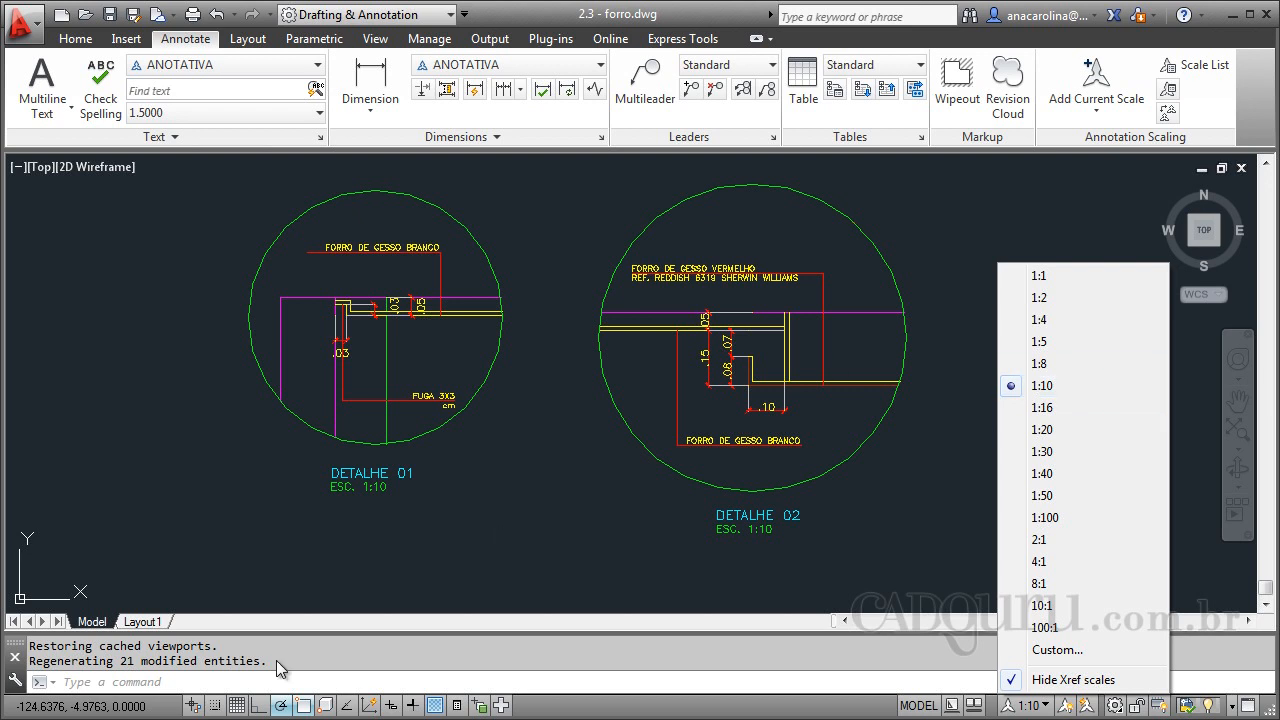
click(133, 622)
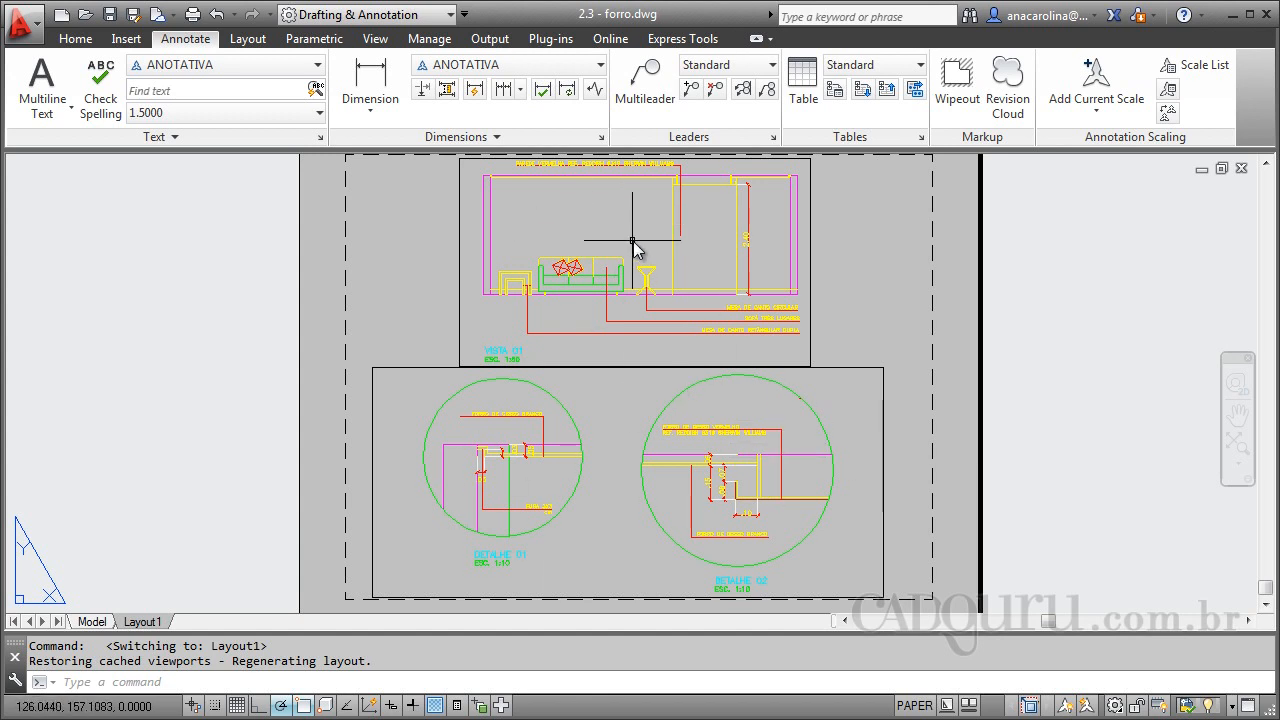
Zoom the ceiling details viewport on Layout1 to 1000/50xp and return to paper space
double_click(633, 513)
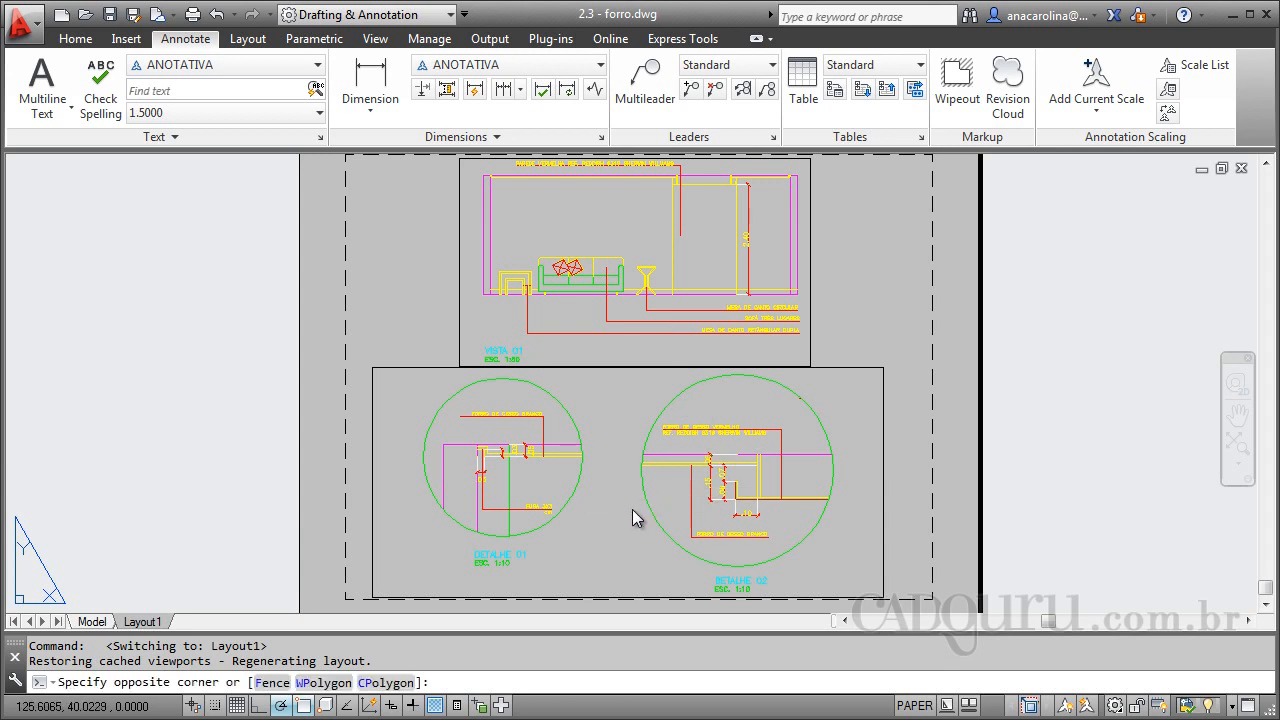
double_click(953, 448)
scroll(612, 560, up, 4)
scroll(664, 599, down, 3)
scroll(430, 481, up, 3)
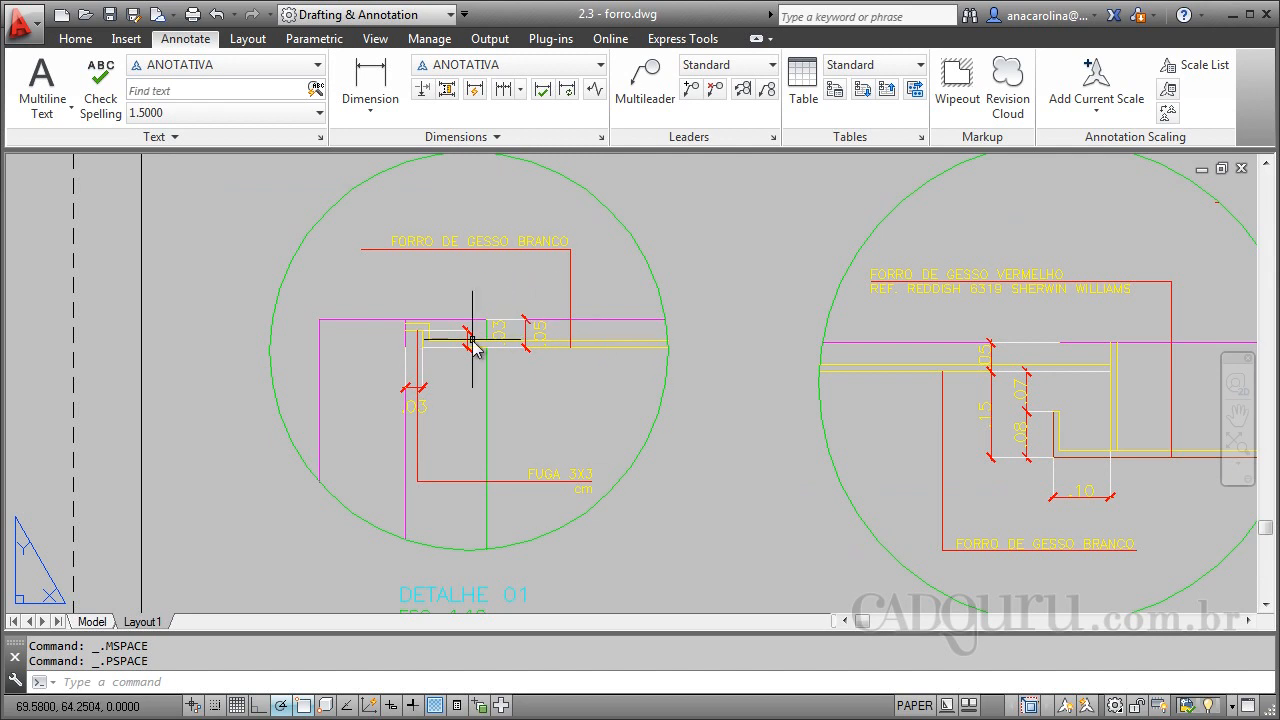
double_click(557, 382)
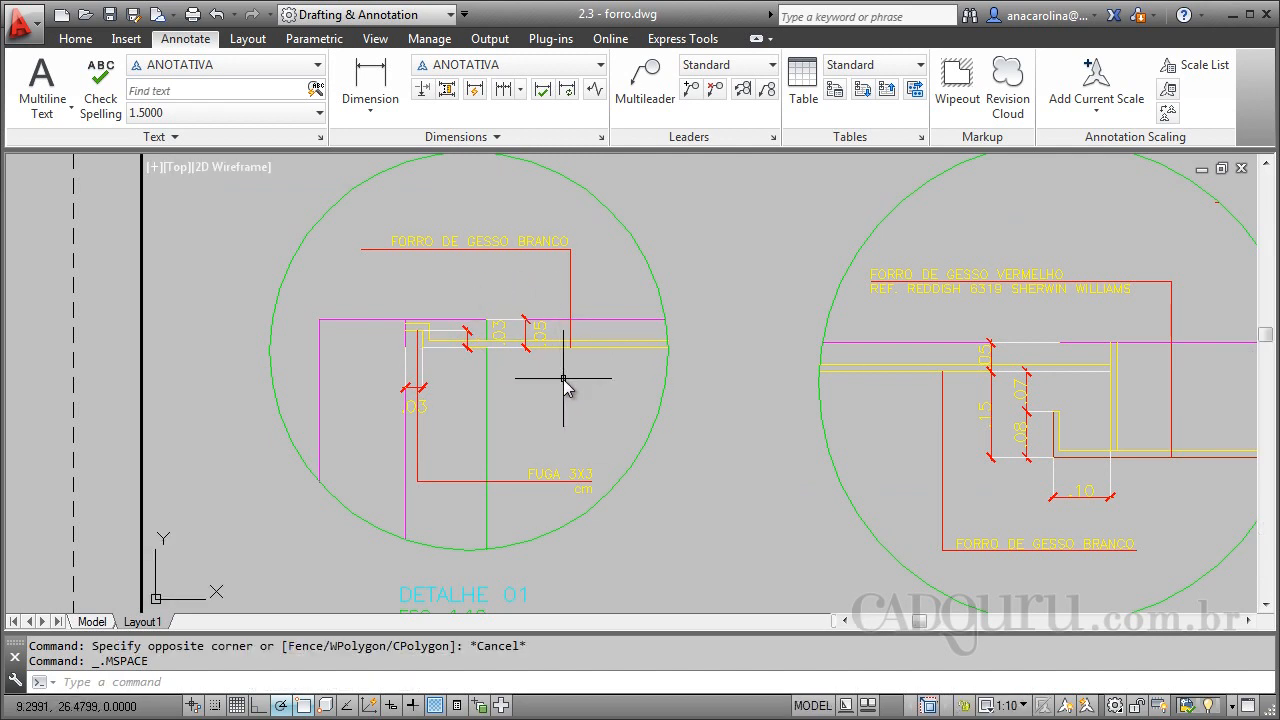
key(Return)
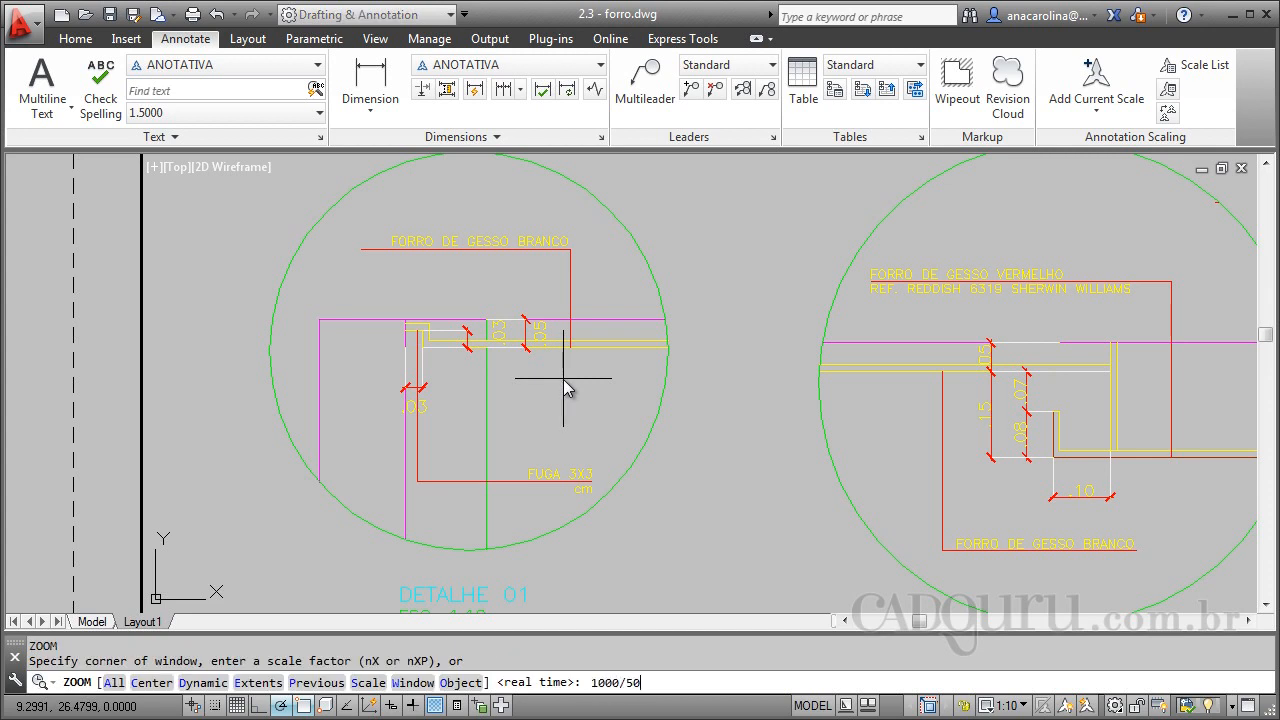
key(Return)
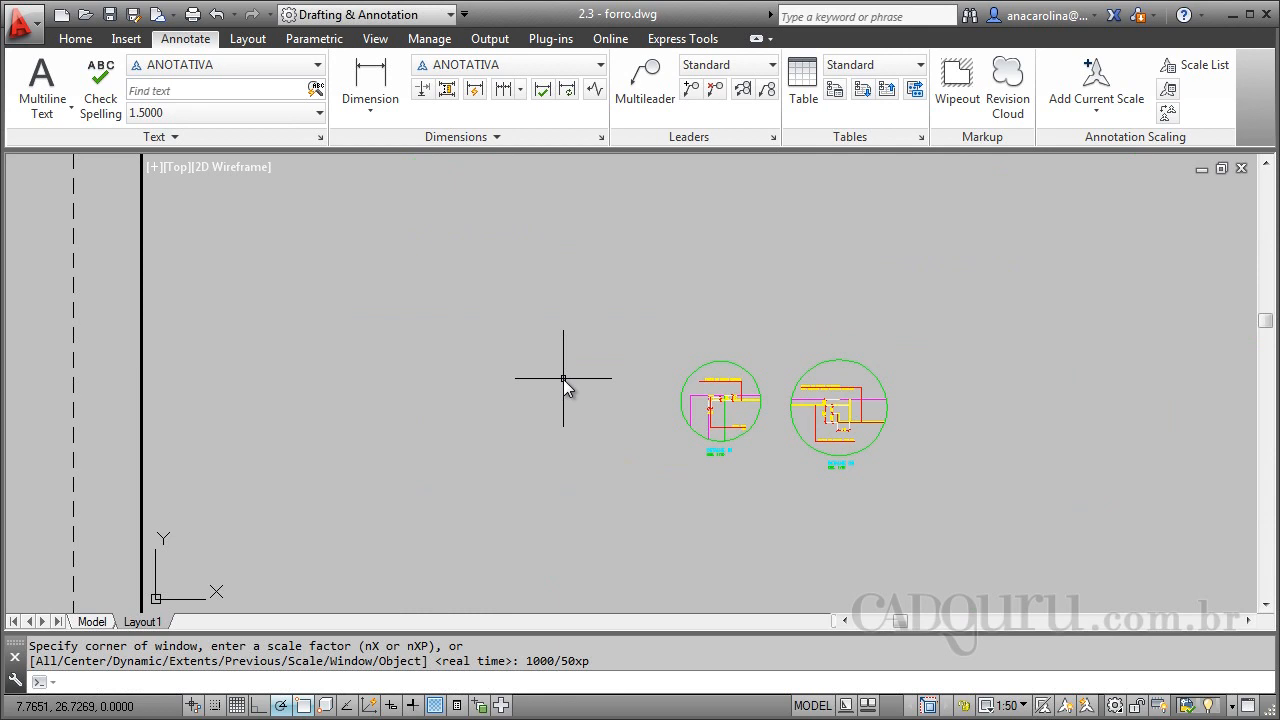
double_click(92, 411)
Examine how the annotations of DETALHE 01 and DETALHE 02 appear in the rescaled viewport on the sheet
scroll(132, 329, down, 3)
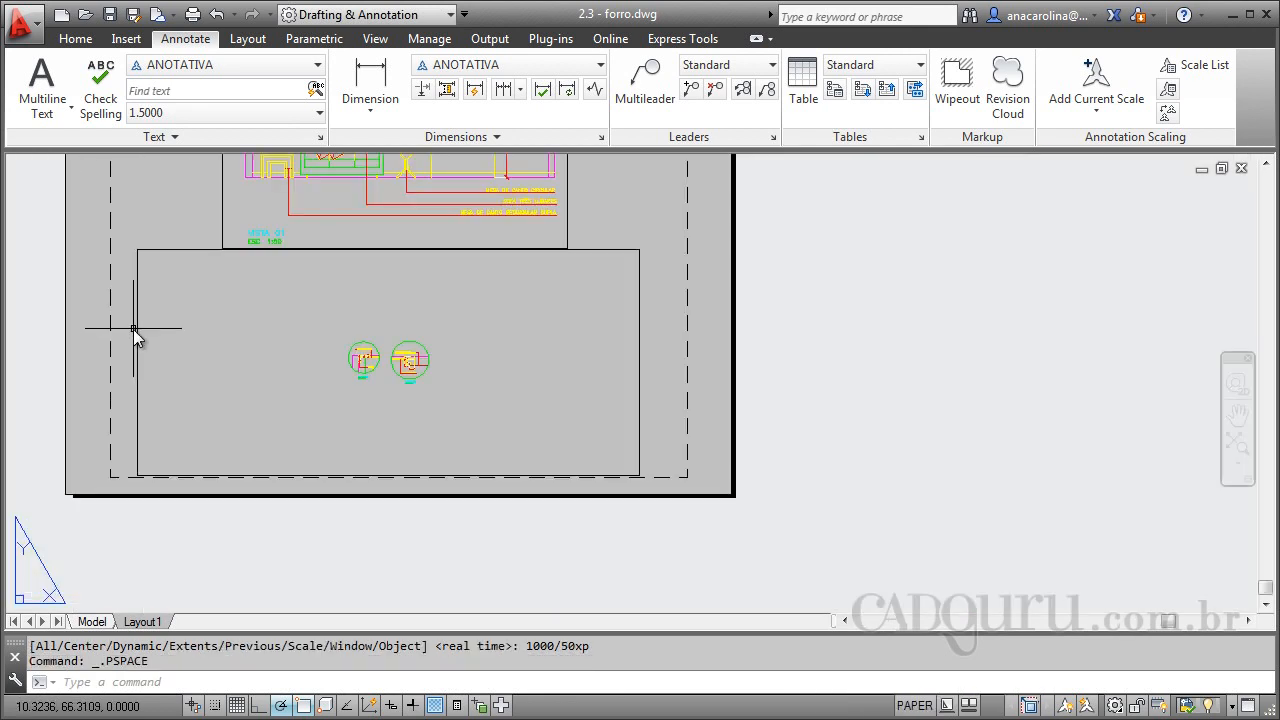
scroll(293, 250, up, 1)
scroll(205, 395, up, 1)
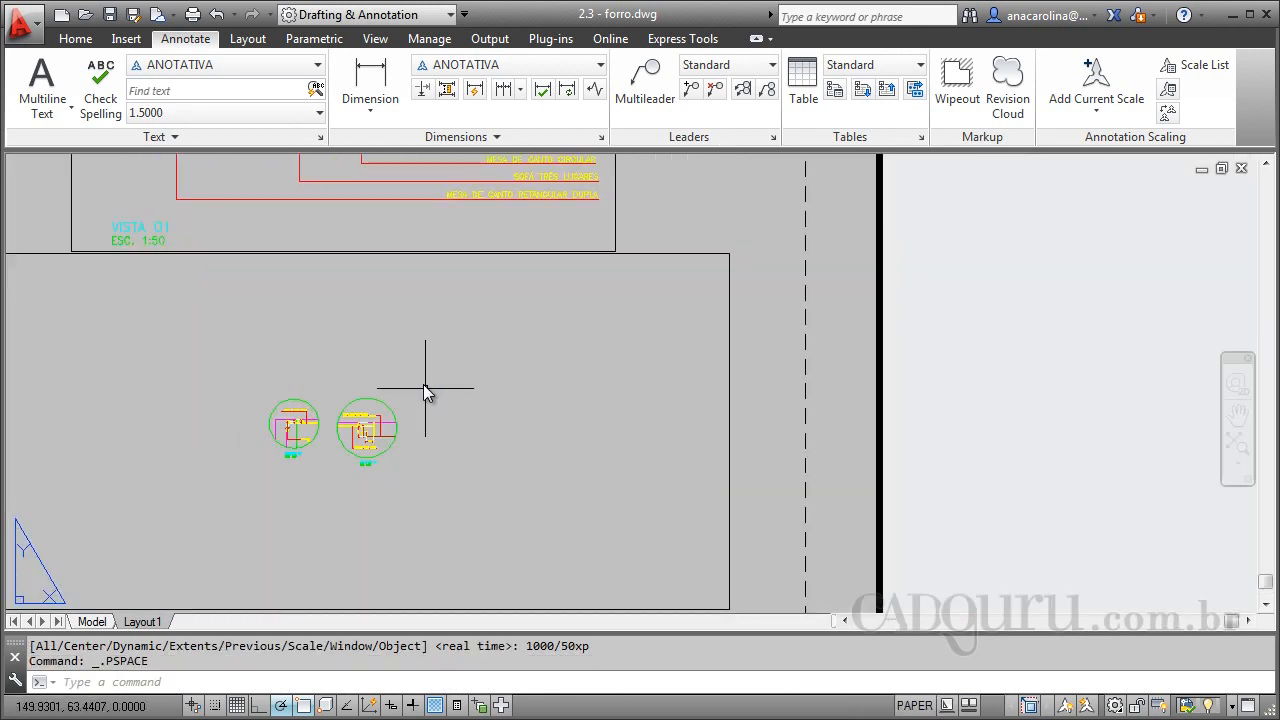
scroll(290, 445, up, 3)
scroll(370, 400, up, 2)
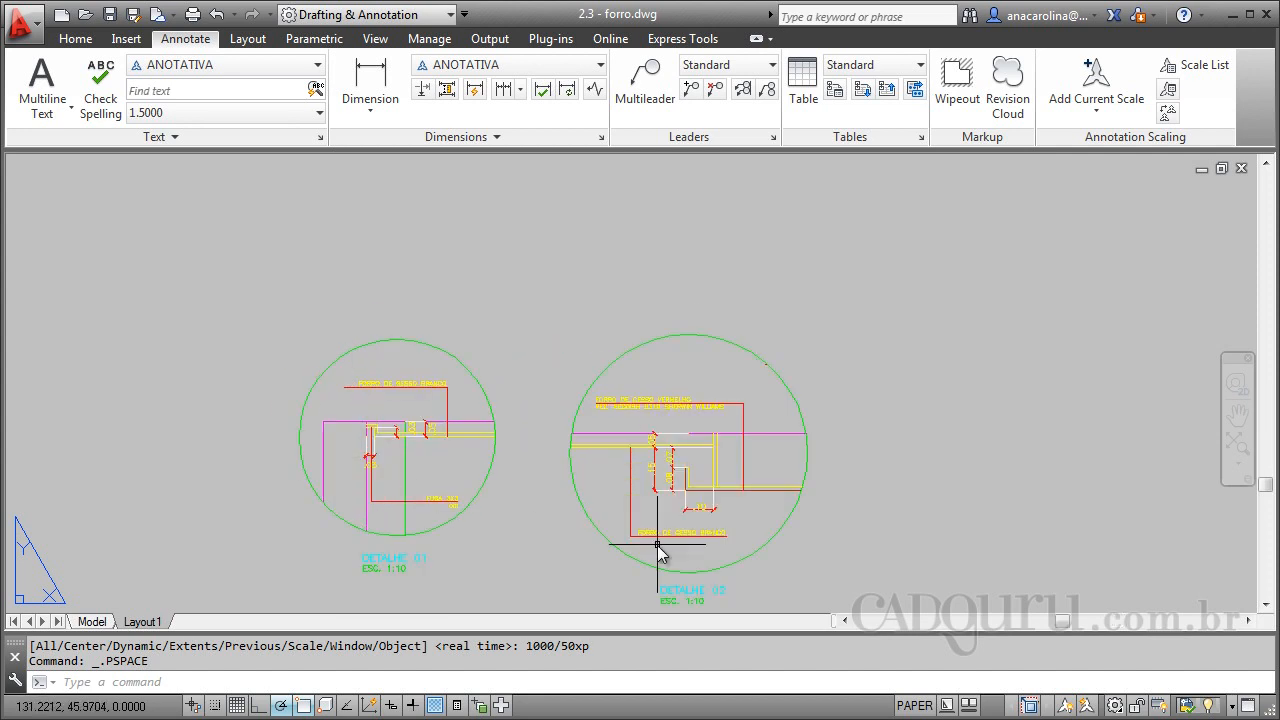
scroll(524, 351, down, 4)
scroll(520, 386, up, 2)
scroll(505, 415, up, 1)
scroll(510, 370, down, 6)
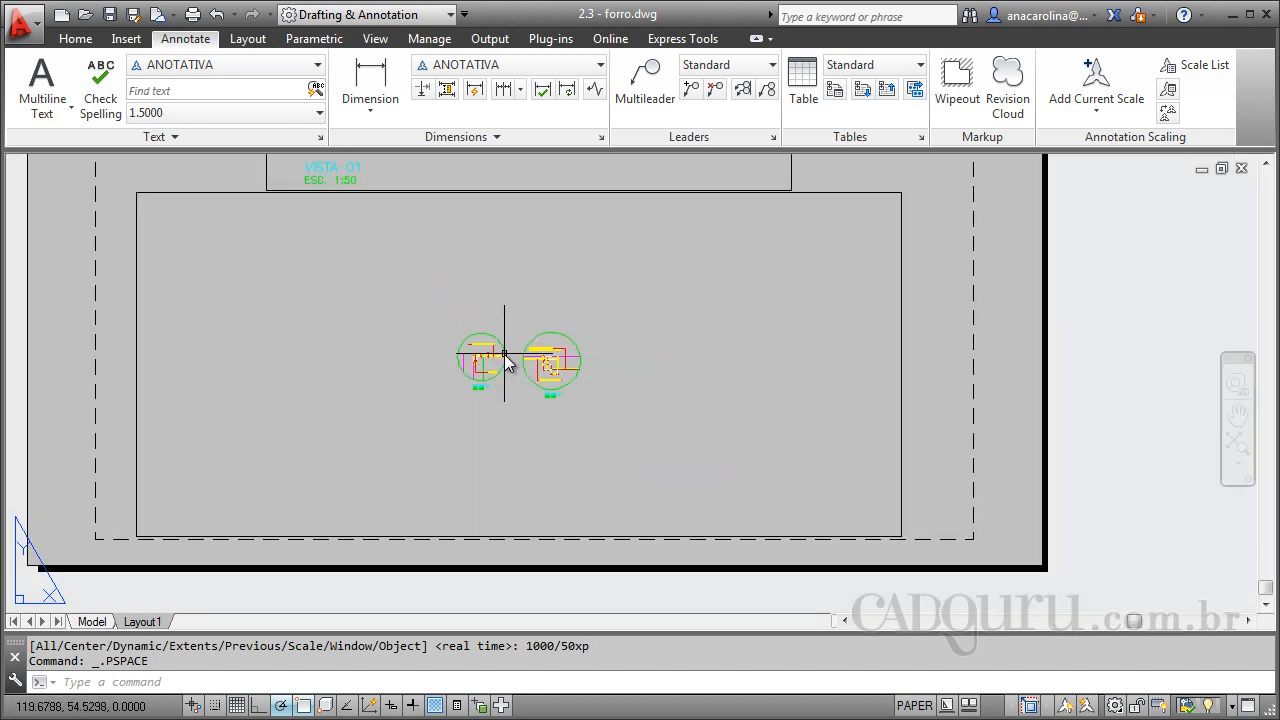
scroll(555, 400, up, 2)
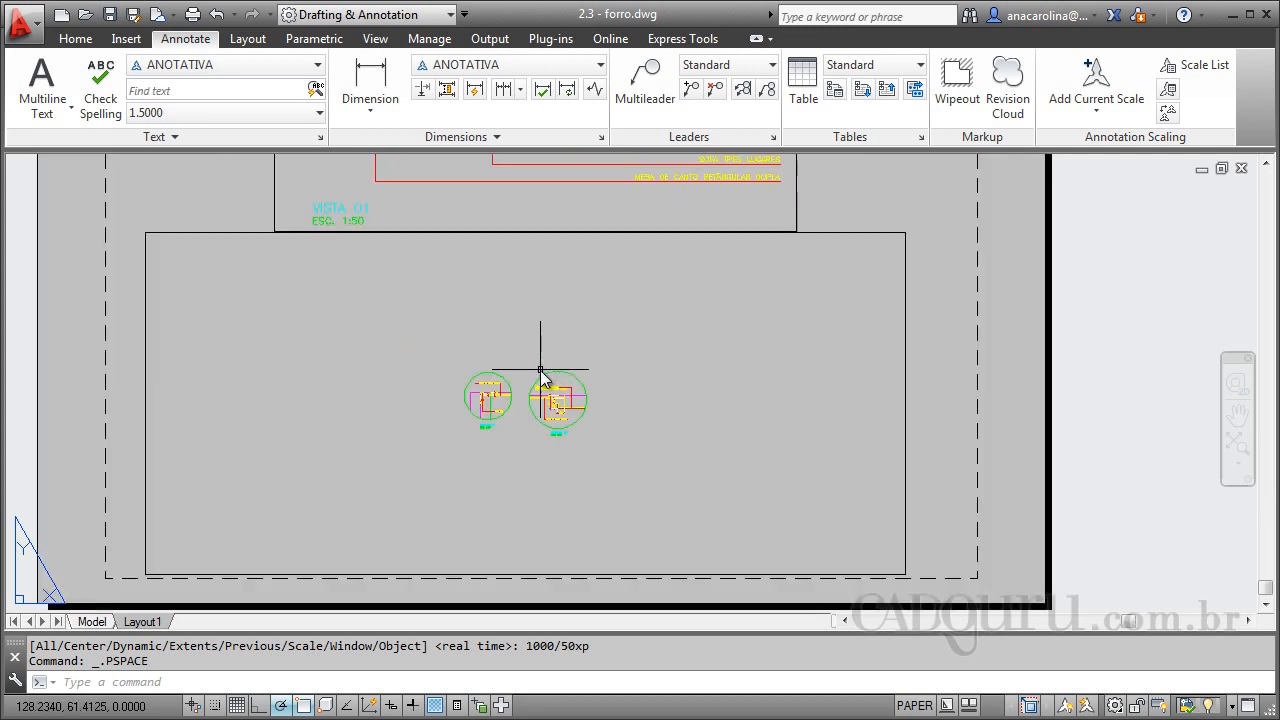
Activate the ceiling details viewport and set its scale to 1:1
double_click(757, 400)
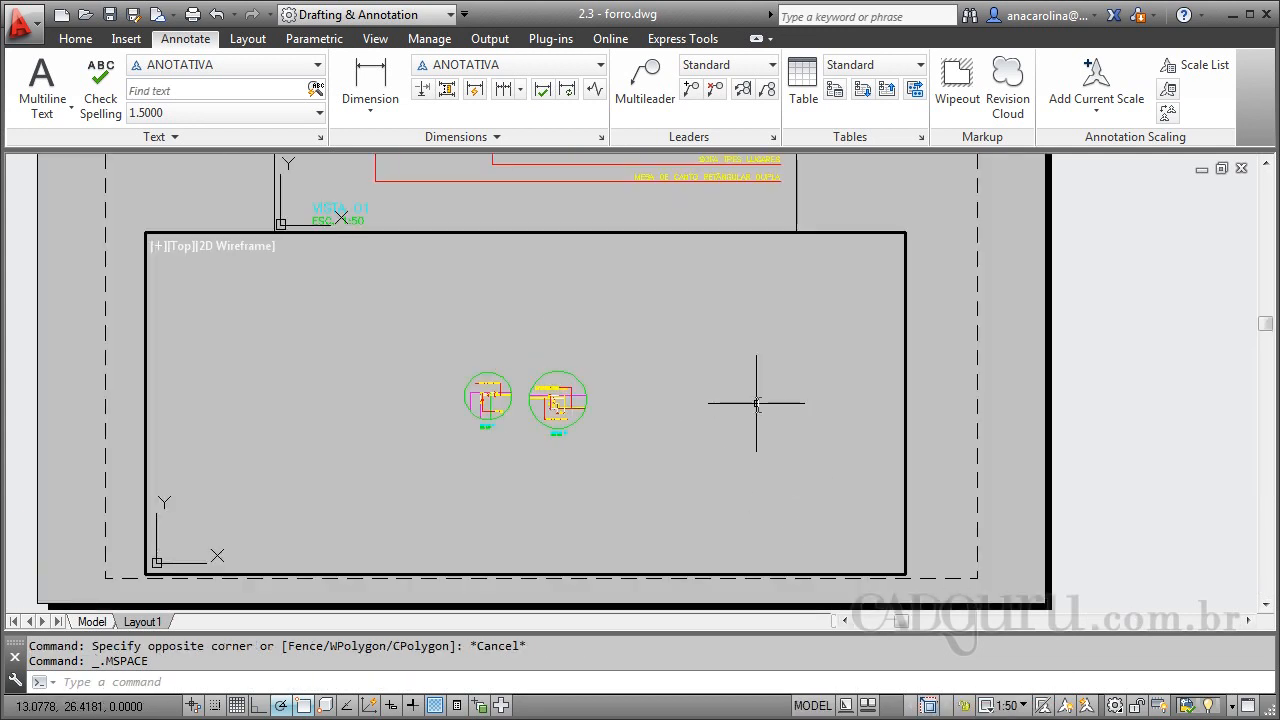
click(1005, 706)
click(1053, 290)
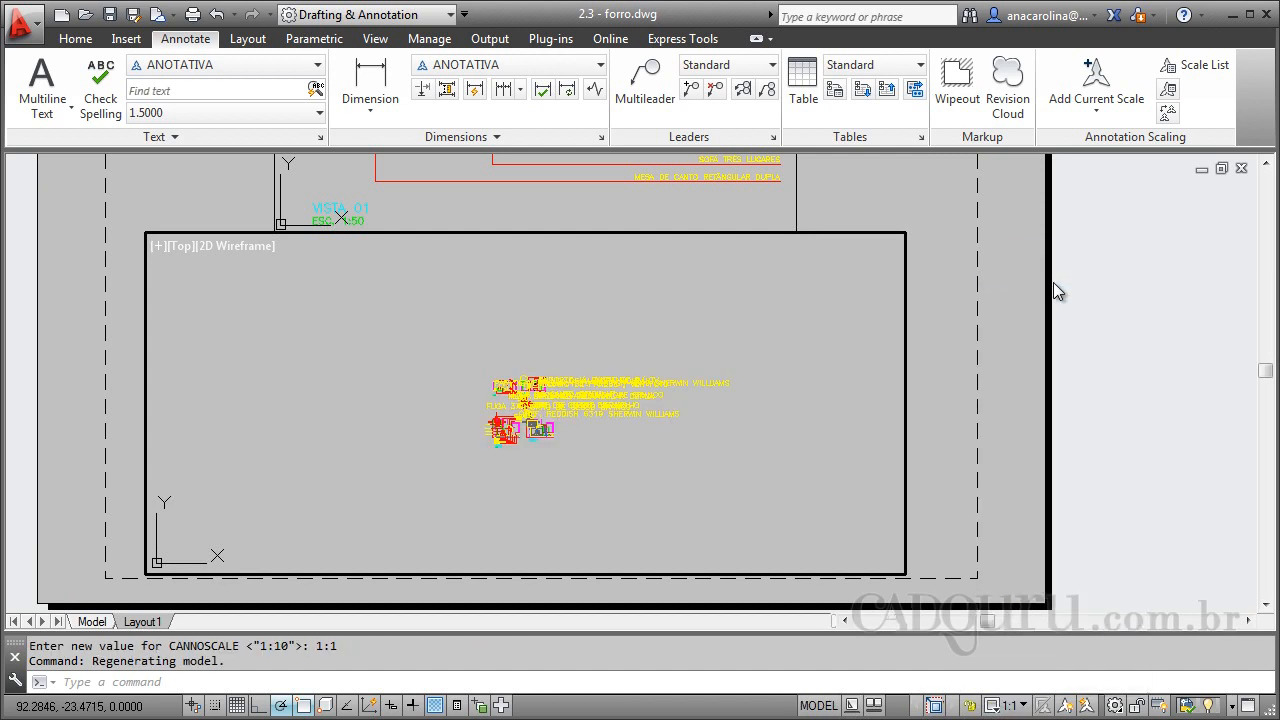
Set the ceiling details viewport's scale to 1:50 and return to paper space to inspect its annotations
click(1012, 705)
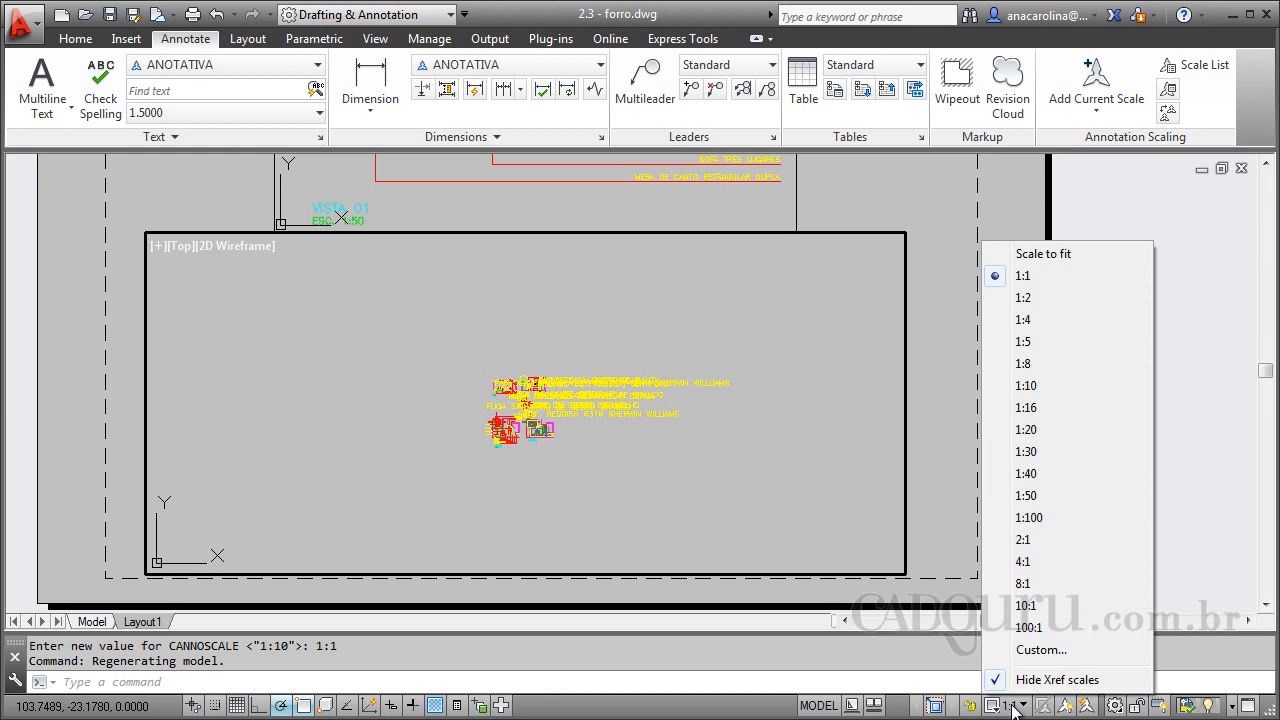
click(1027, 496)
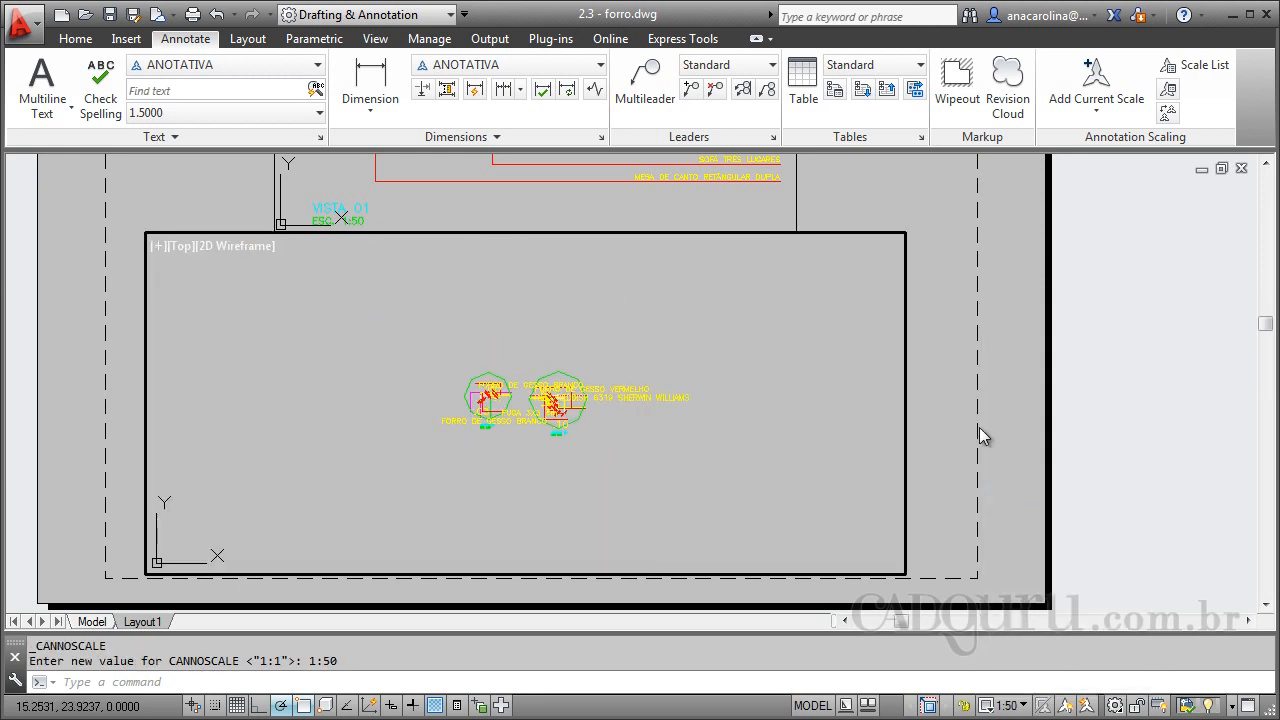
double_click(967, 382)
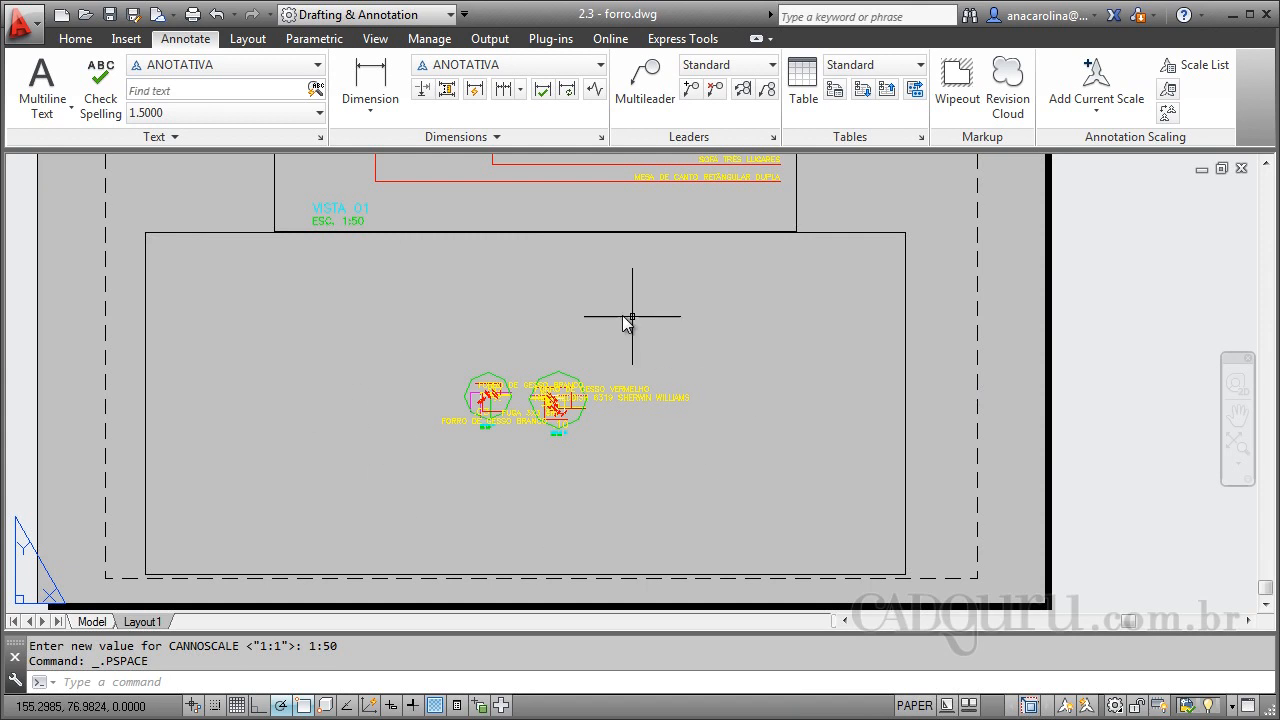
scroll(544, 420, up, 6)
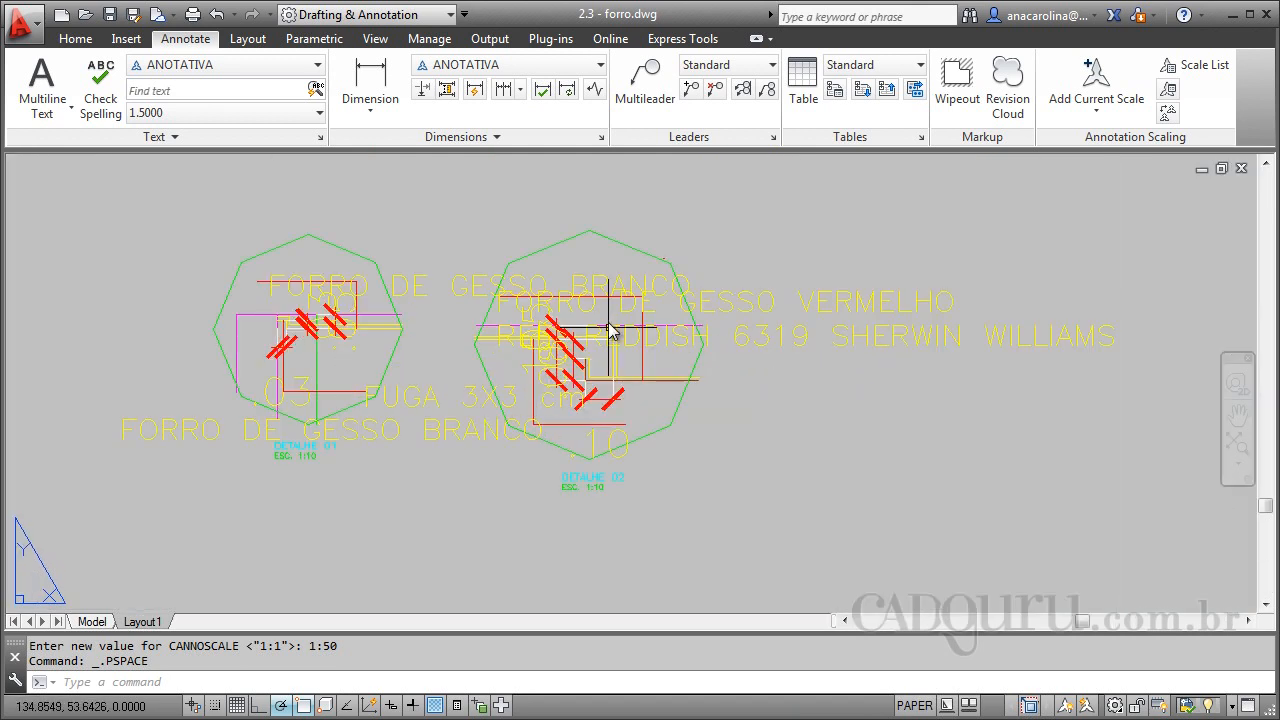
Examine how the 1:50 annotations of DETALHE 01 and DETALHE 02 overlap the drawings and compare with VISTA 01 on the sheet
scroll(644, 345, down, 3)
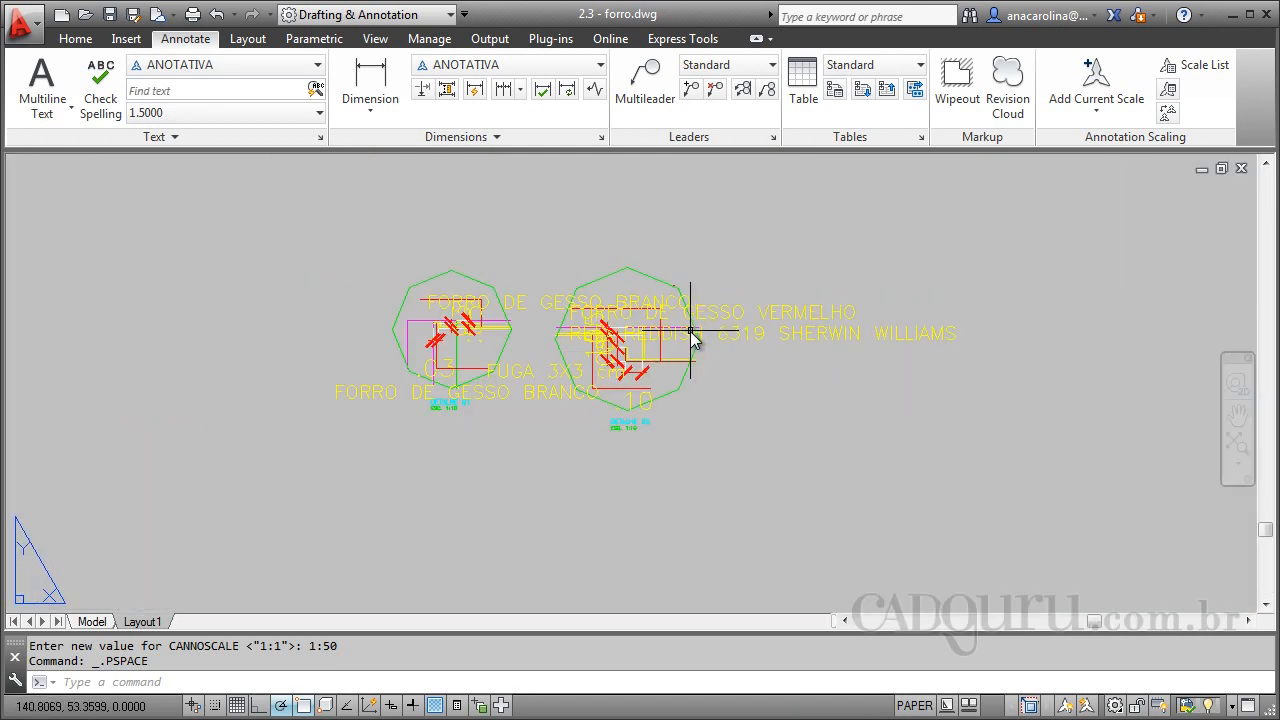
scroll(615, 403, down, 4)
scroll(615, 403, down, 1)
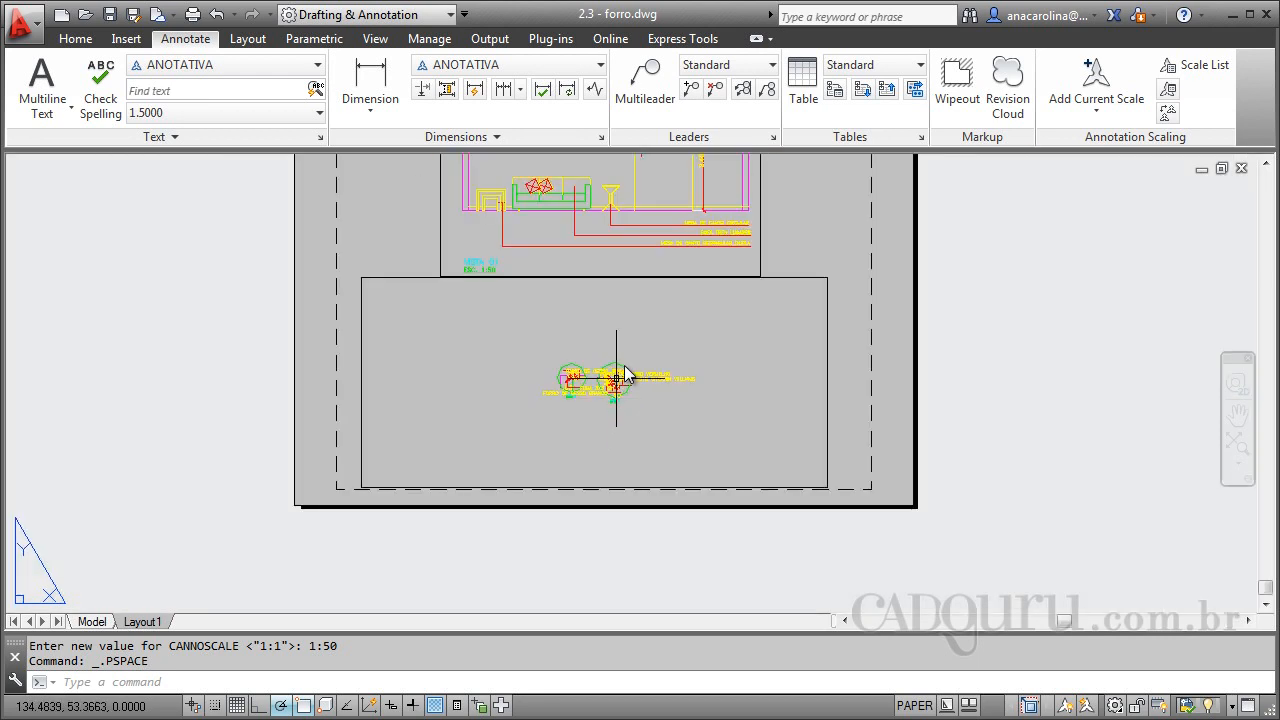
scroll(695, 254, up, 1)
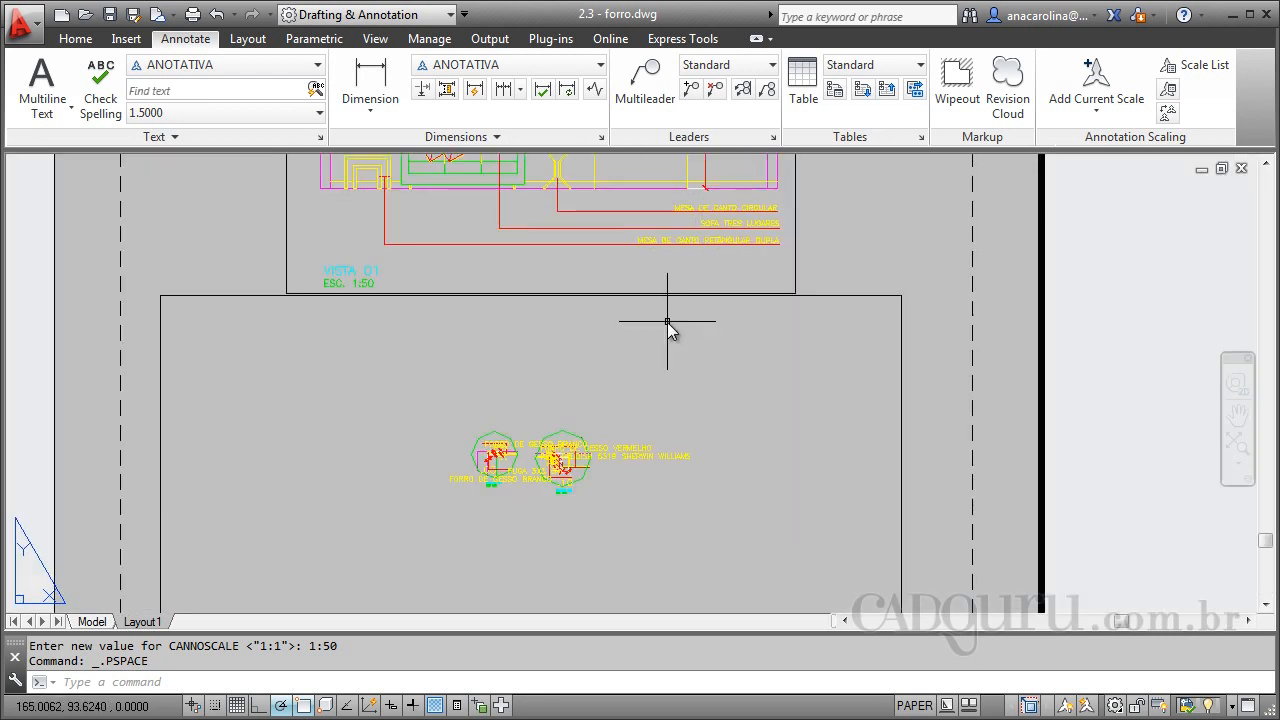
scroll(627, 449, up, 2)
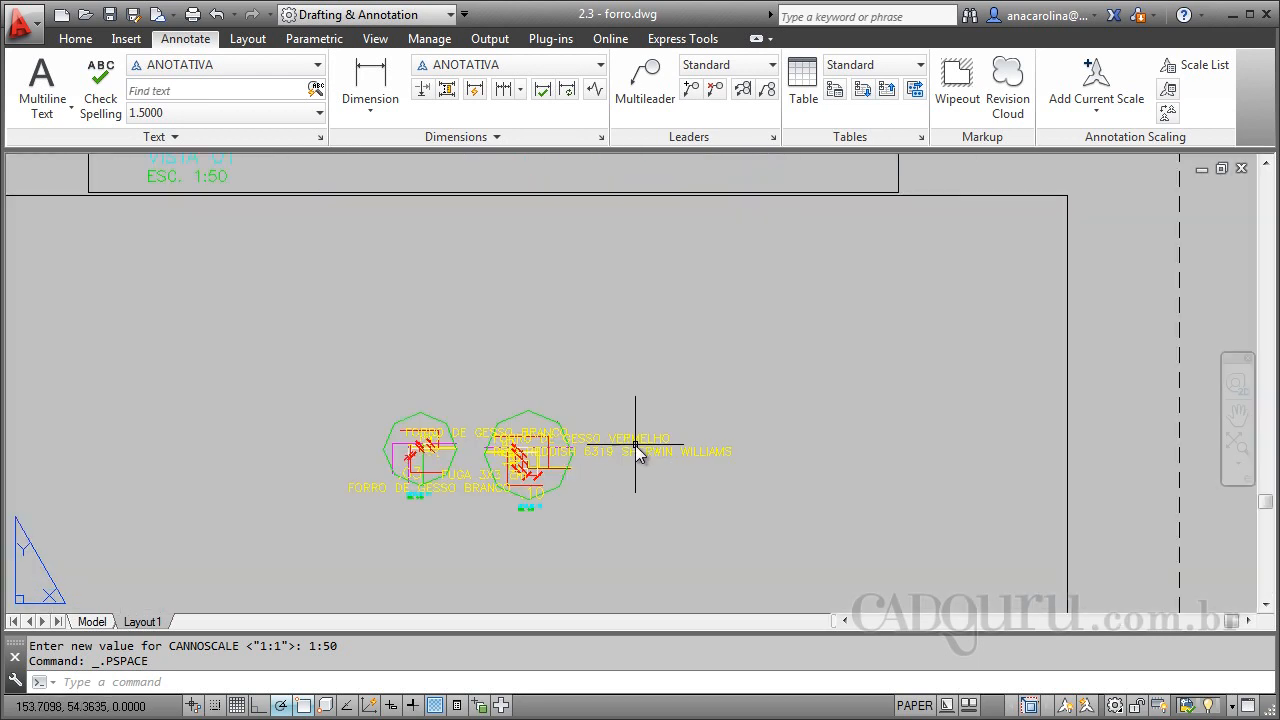
scroll(767, 443, down, 2)
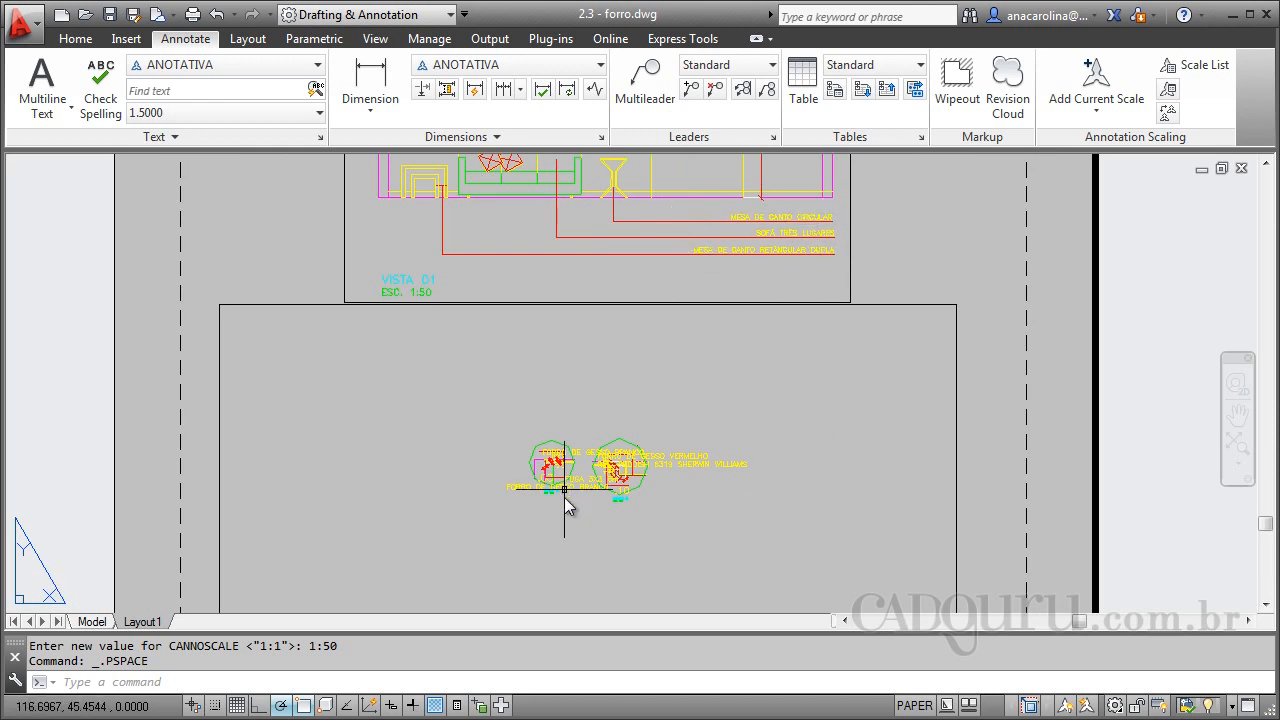
scroll(580, 490, up, 5)
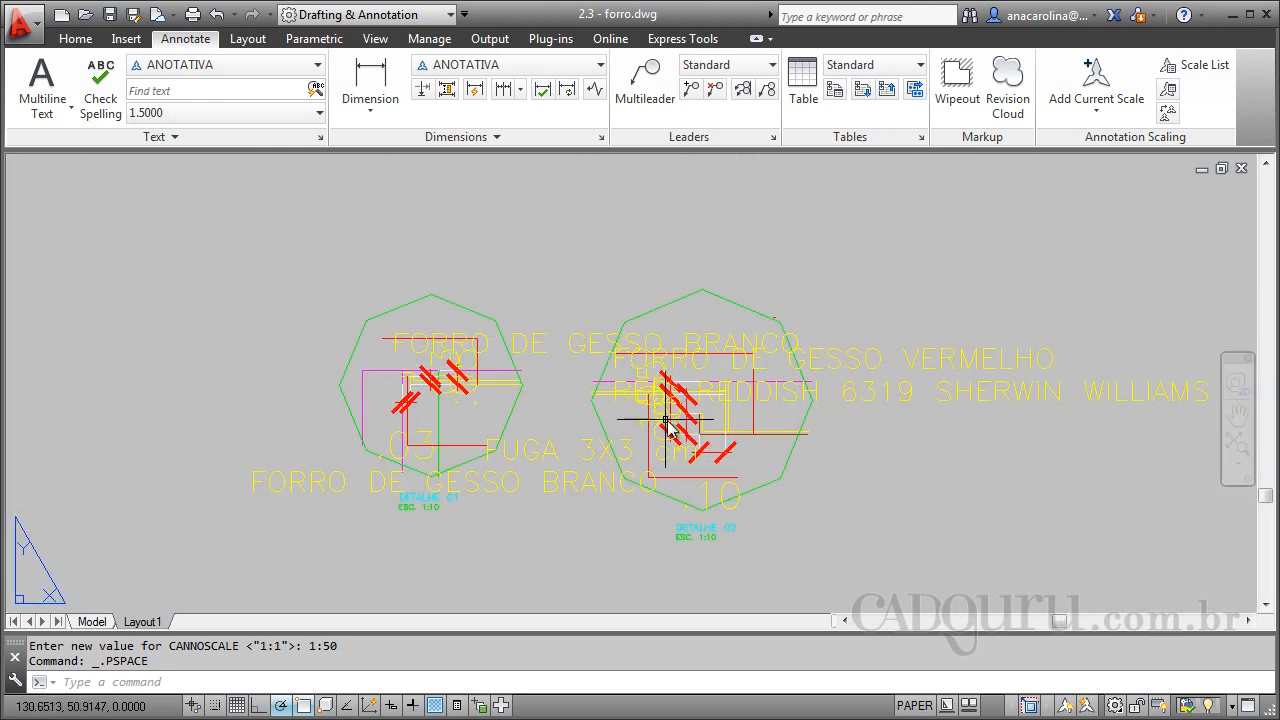
Activate the ceiling details viewport and regenerate its display
double_click(715, 390)
text(re)
key(Return)
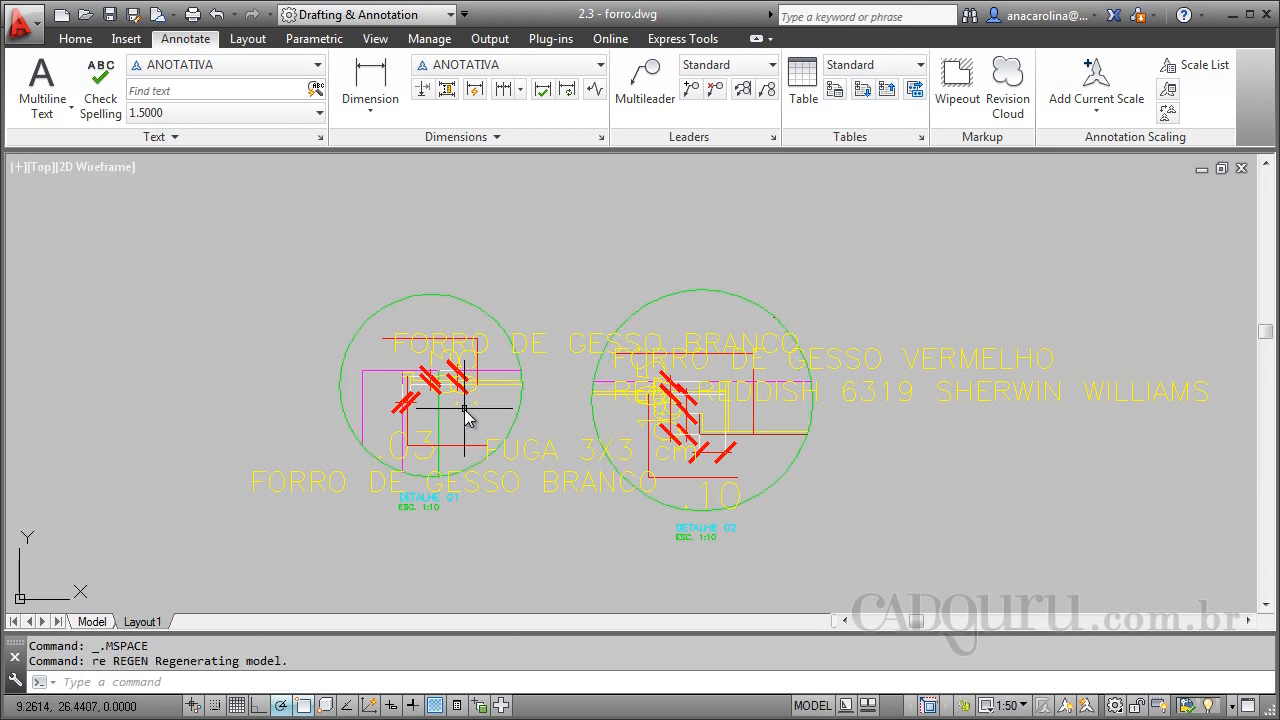
Set the ceiling details viewport's scale to 1:10 and return to paper space
click(1012, 706)
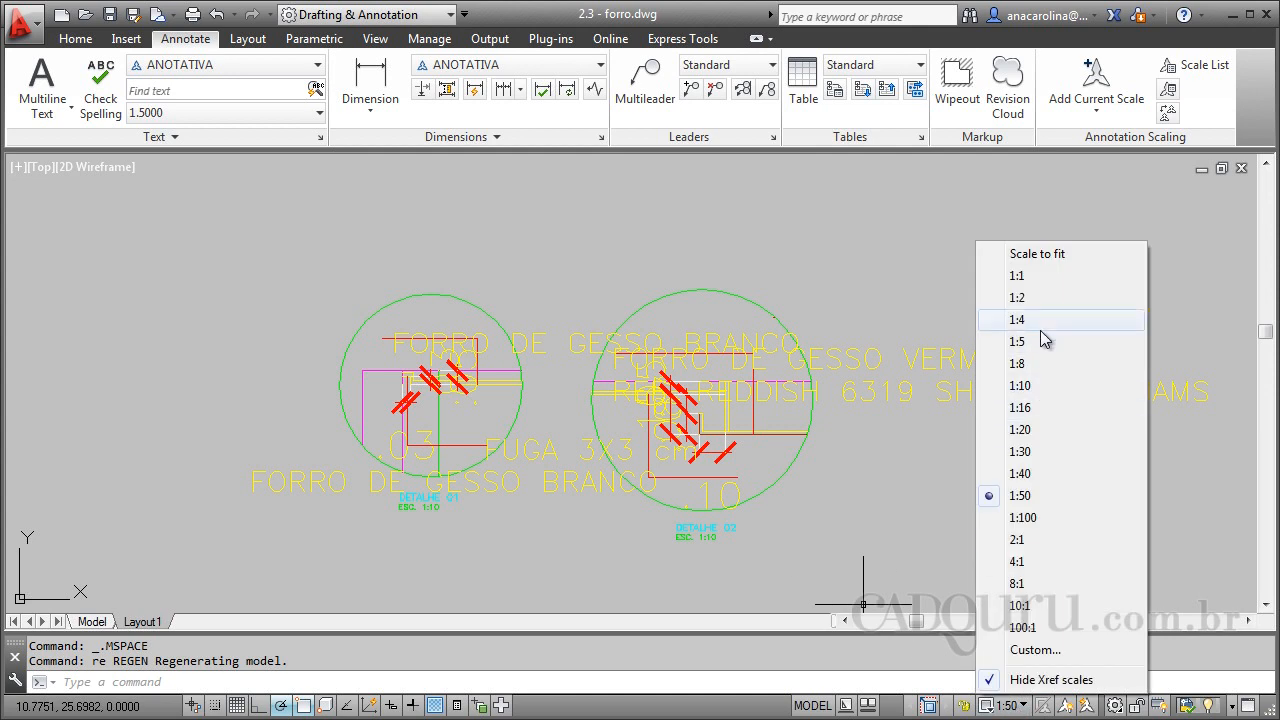
click(1050, 384)
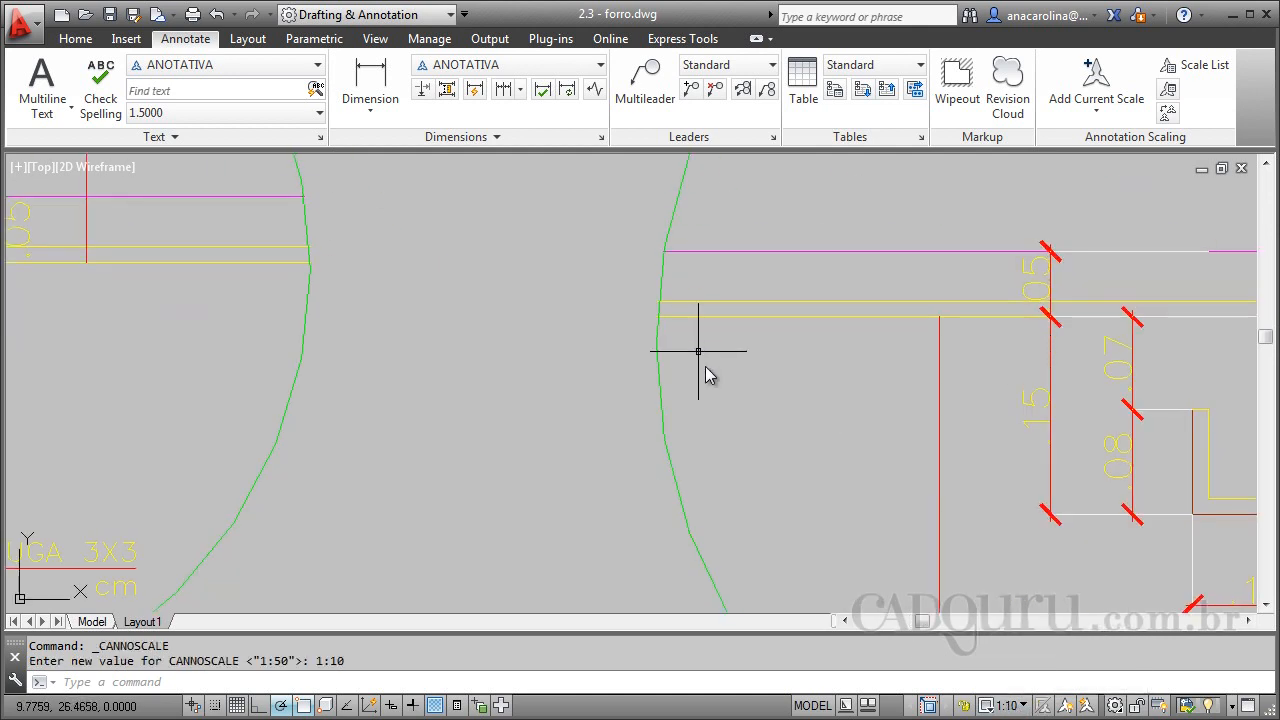
click(812, 706)
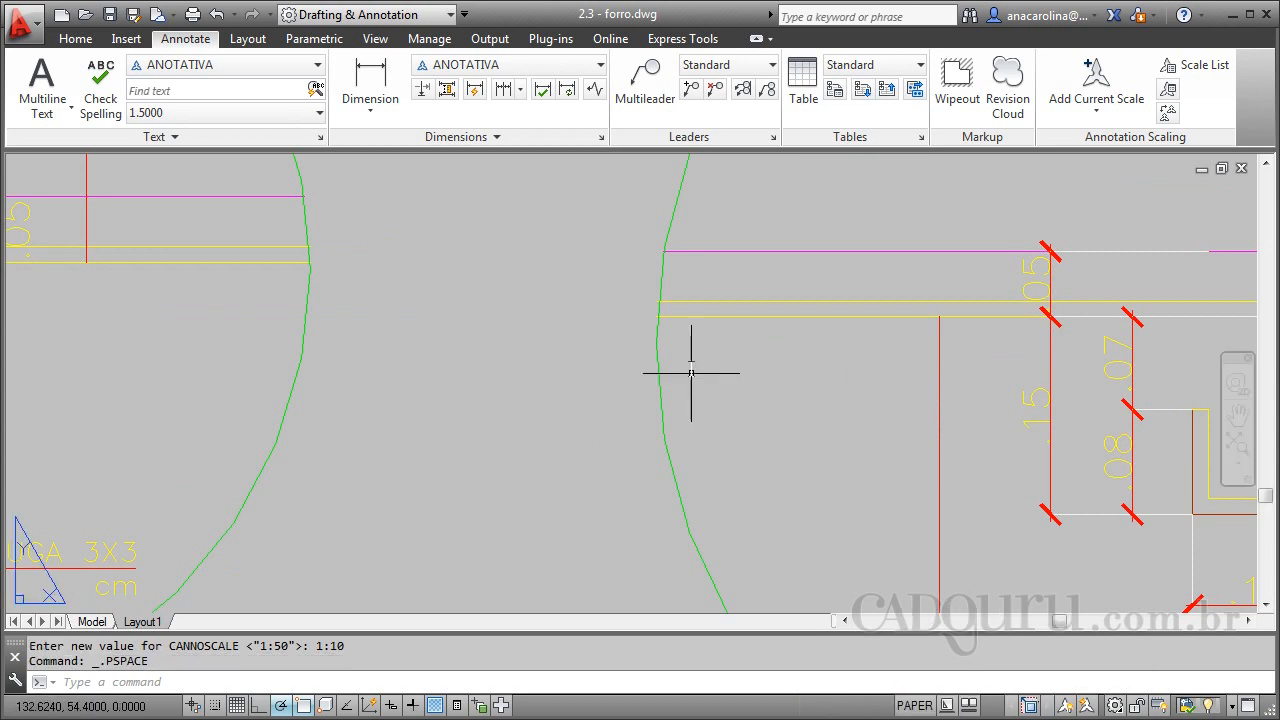
scroll(690, 400, down, 6)
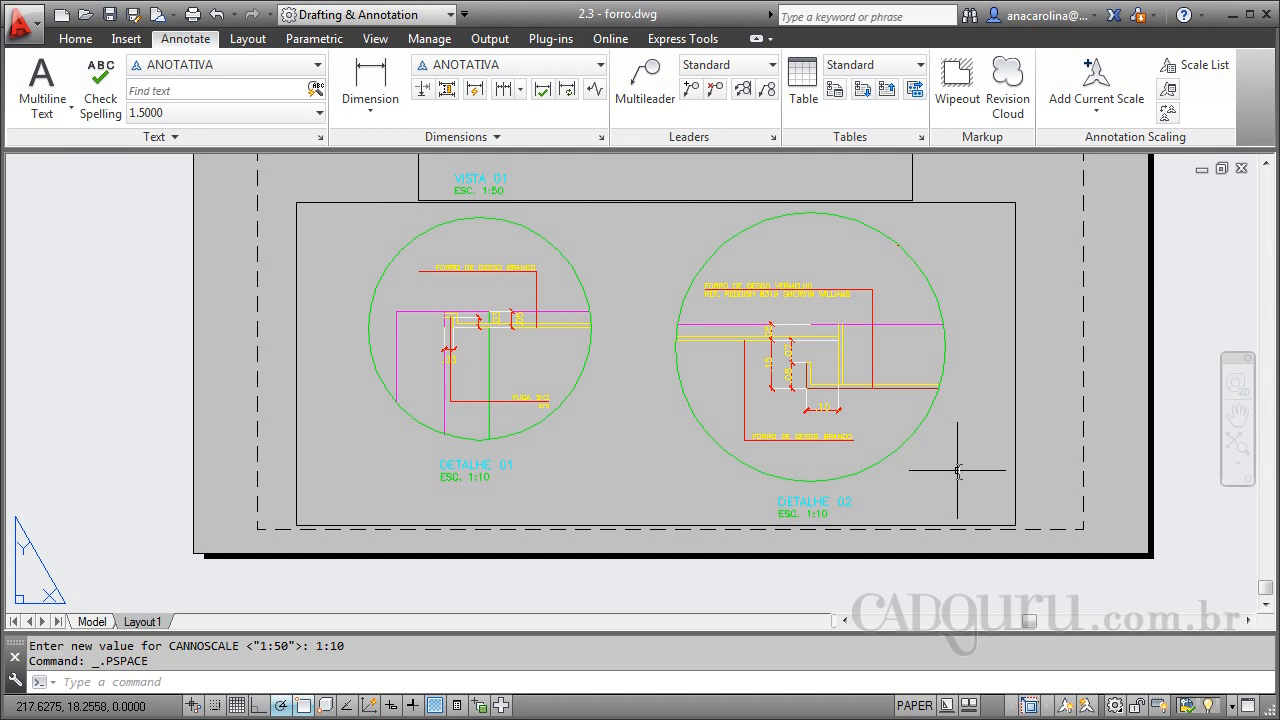
Zoom in on the furniture labels inside the VISTA 01 viewport and return to paper space
scroll(708, 470, down, 5)
scroll(700, 290, up, 5)
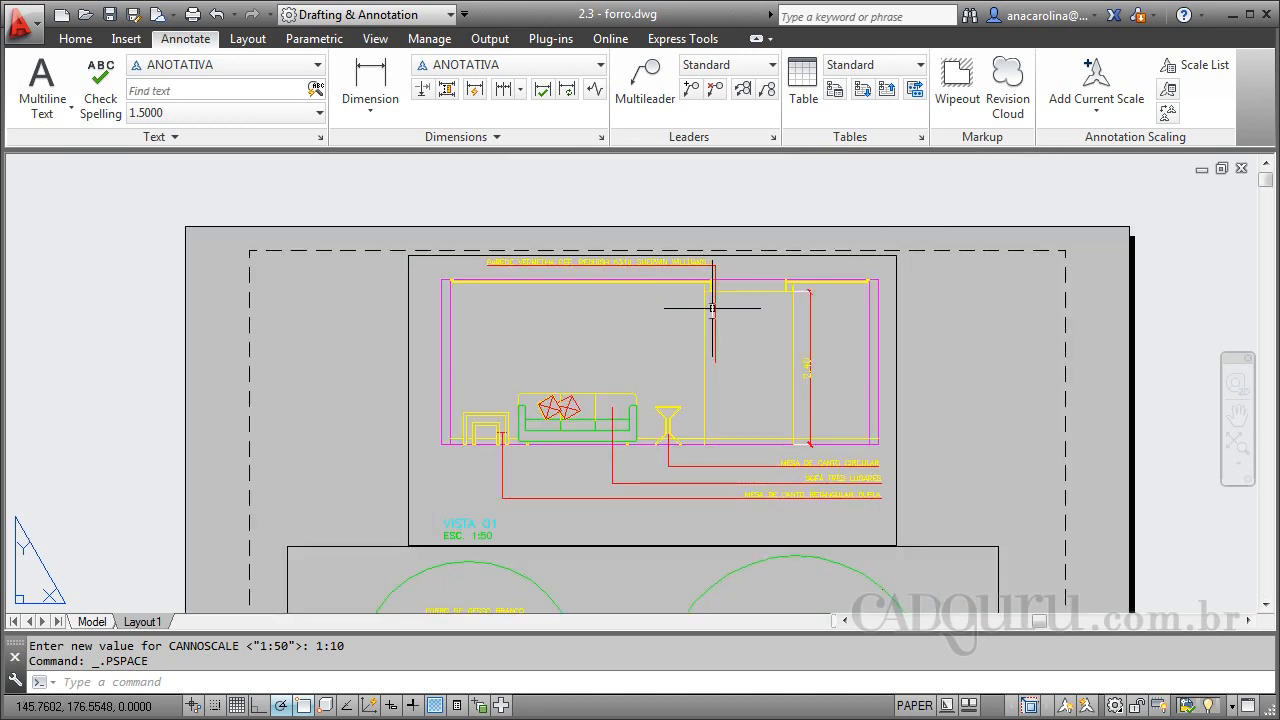
double_click(697, 386)
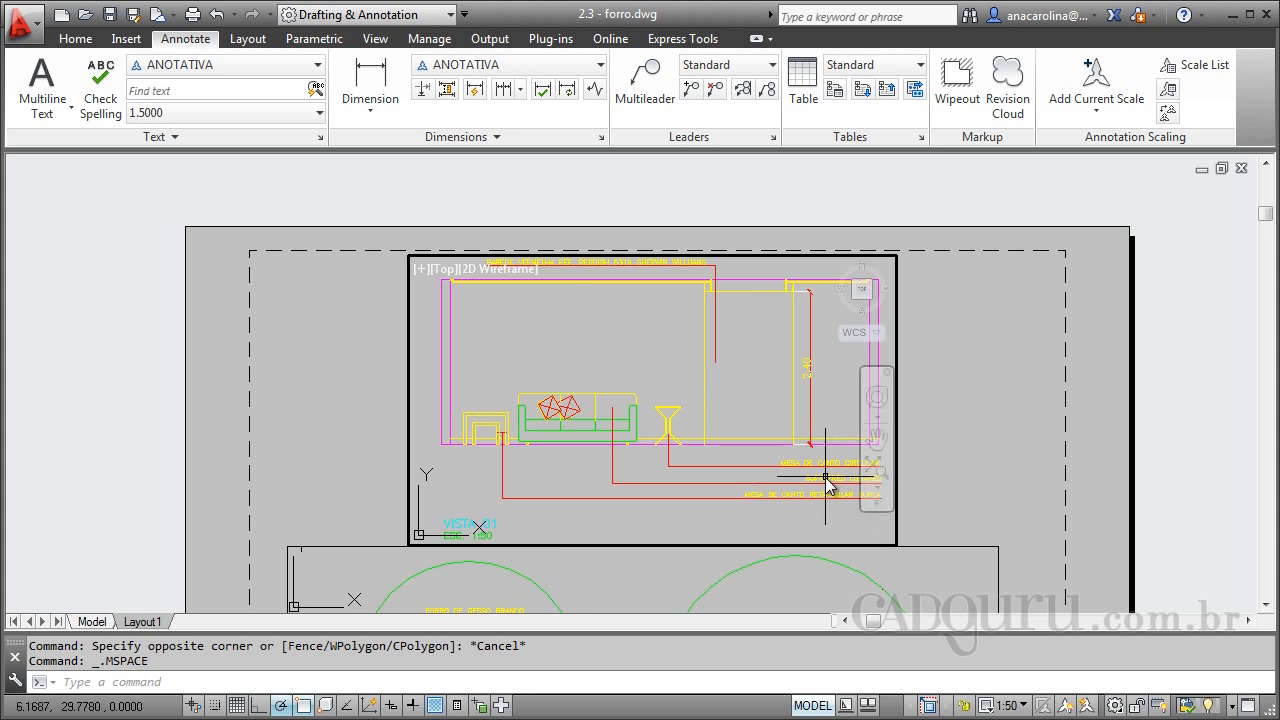
scroll(829, 480, up, 3)
scroll(666, 380, up, 6)
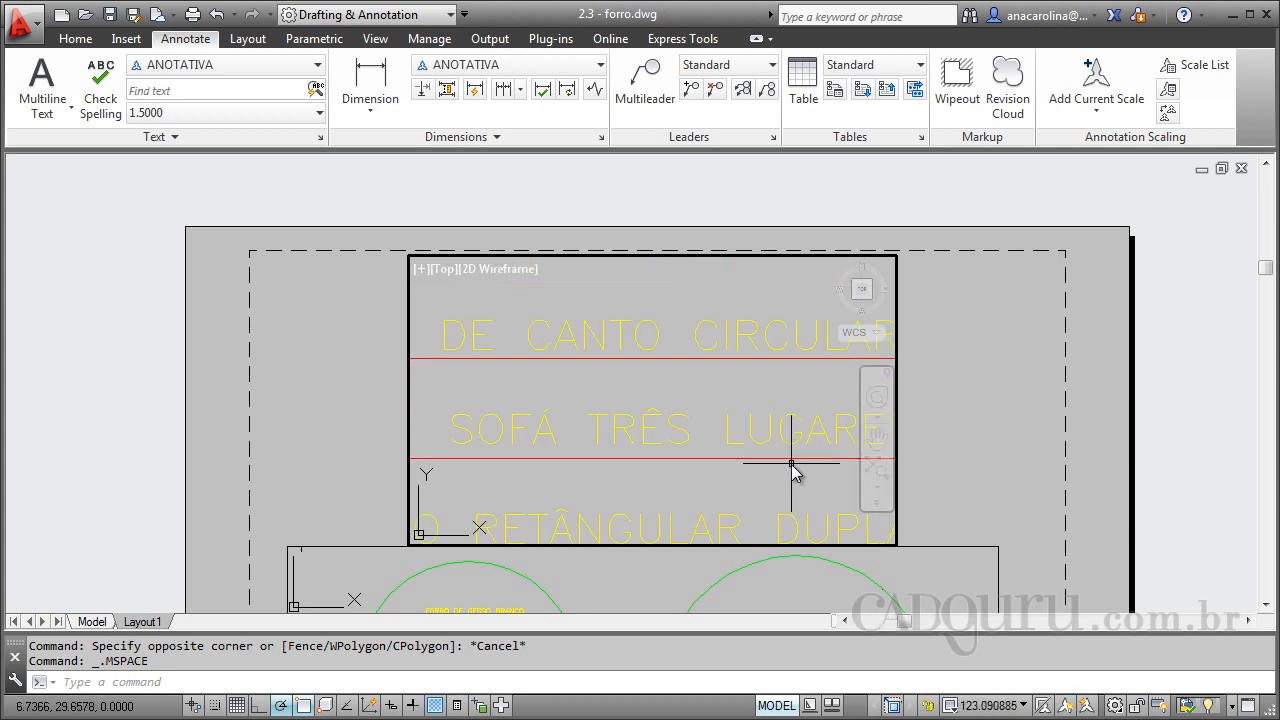
scroll(765, 383, down, 2)
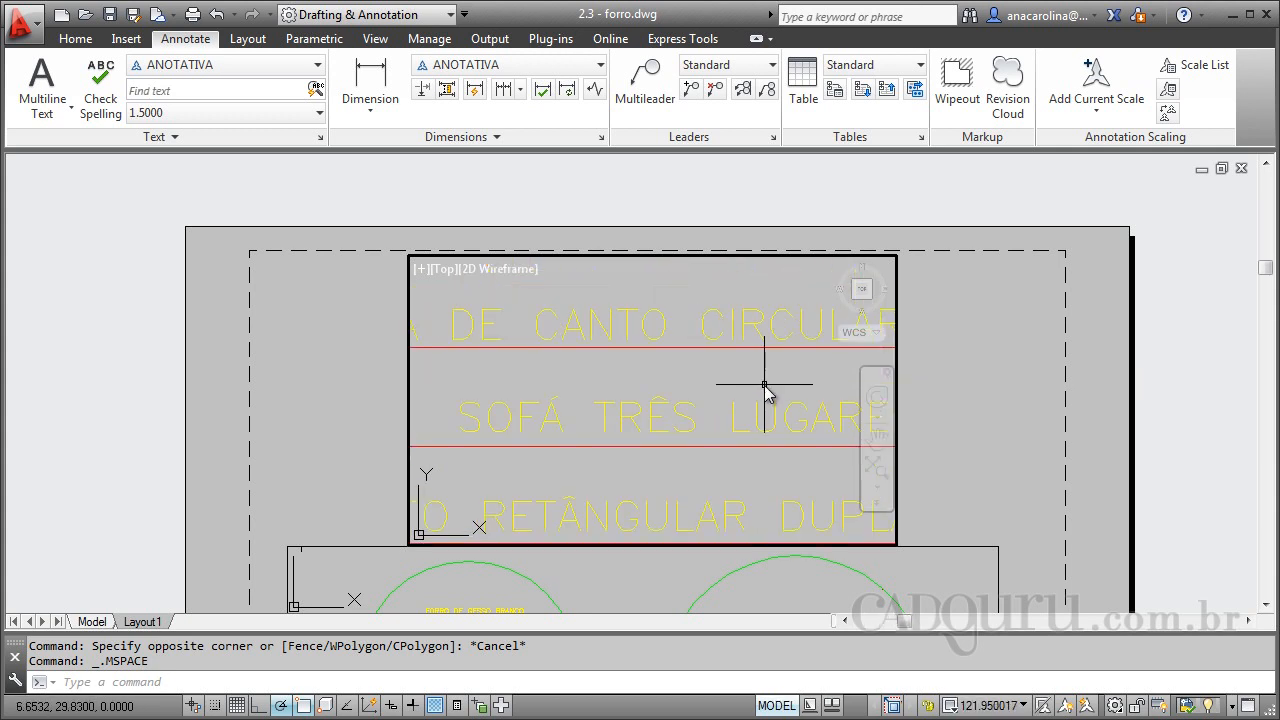
double_click(956, 435)
scroll(931, 409, down, 2)
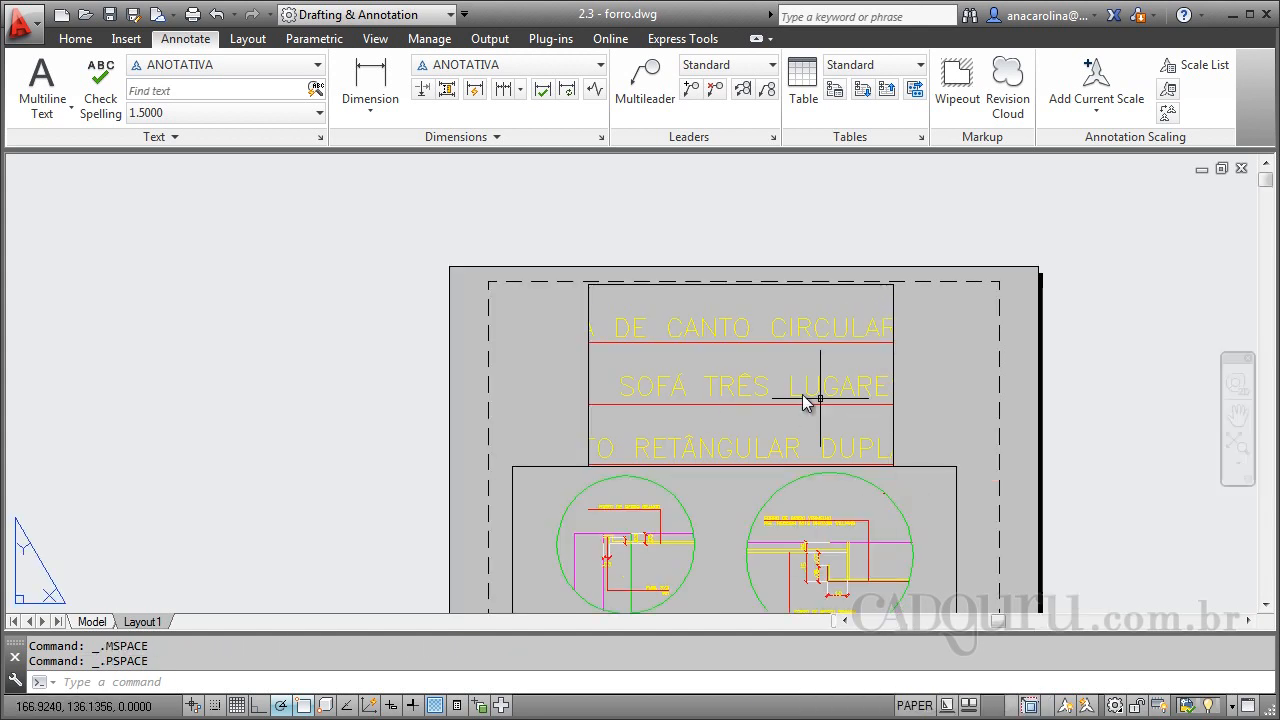
Set the VISTA 01 viewport's scale to 1:10 and compare its annotations with the ceiling details from paper space
scroll(822, 390, up, 2)
double_click(757, 383)
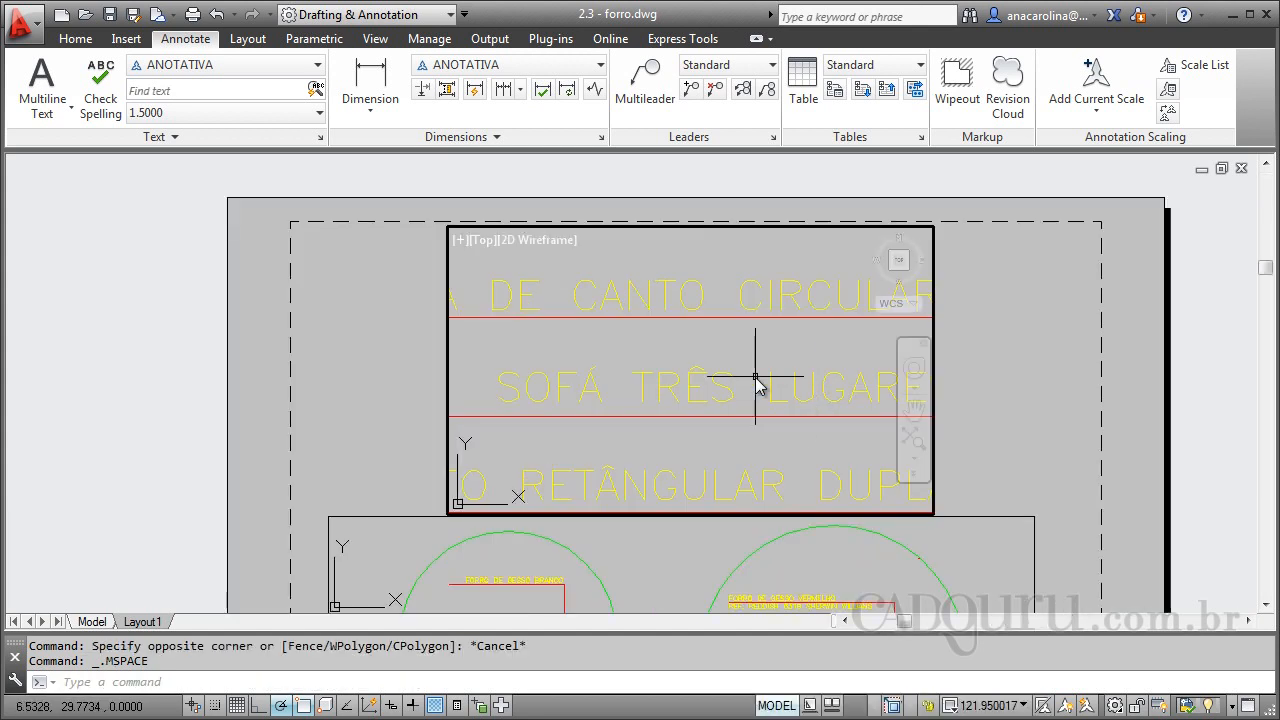
click(1014, 706)
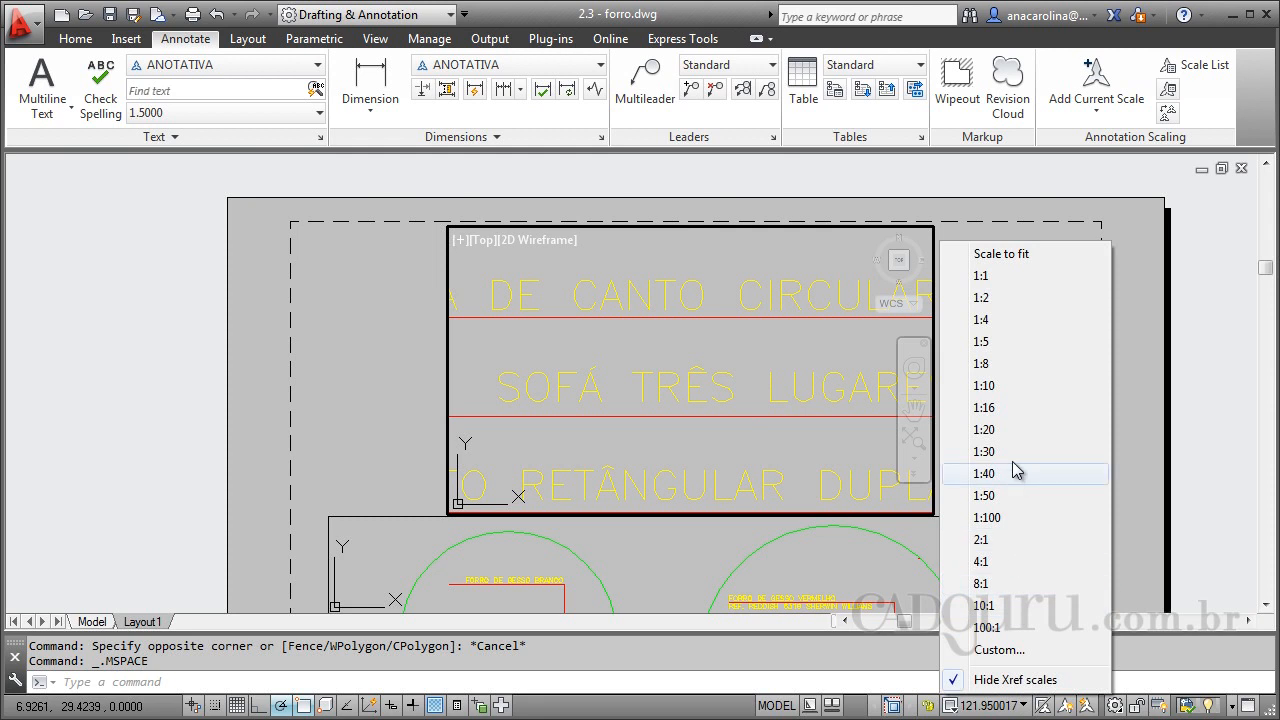
click(1004, 385)
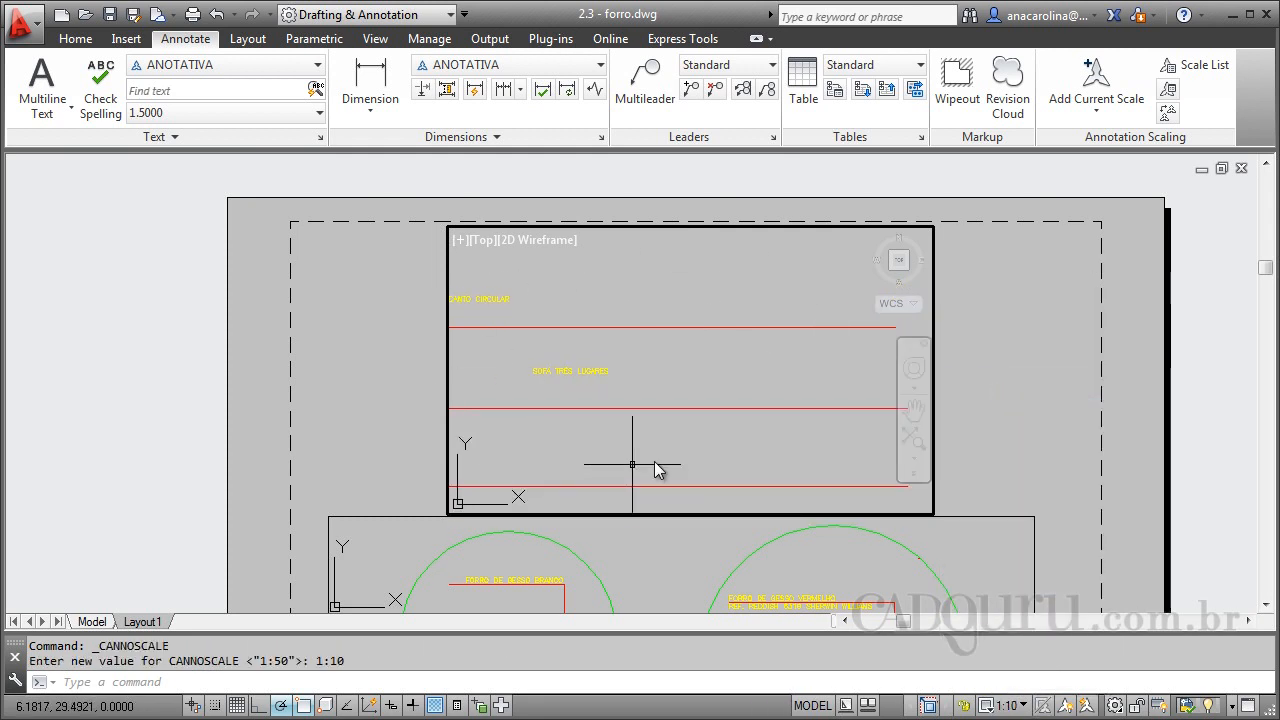
double_click(1009, 375)
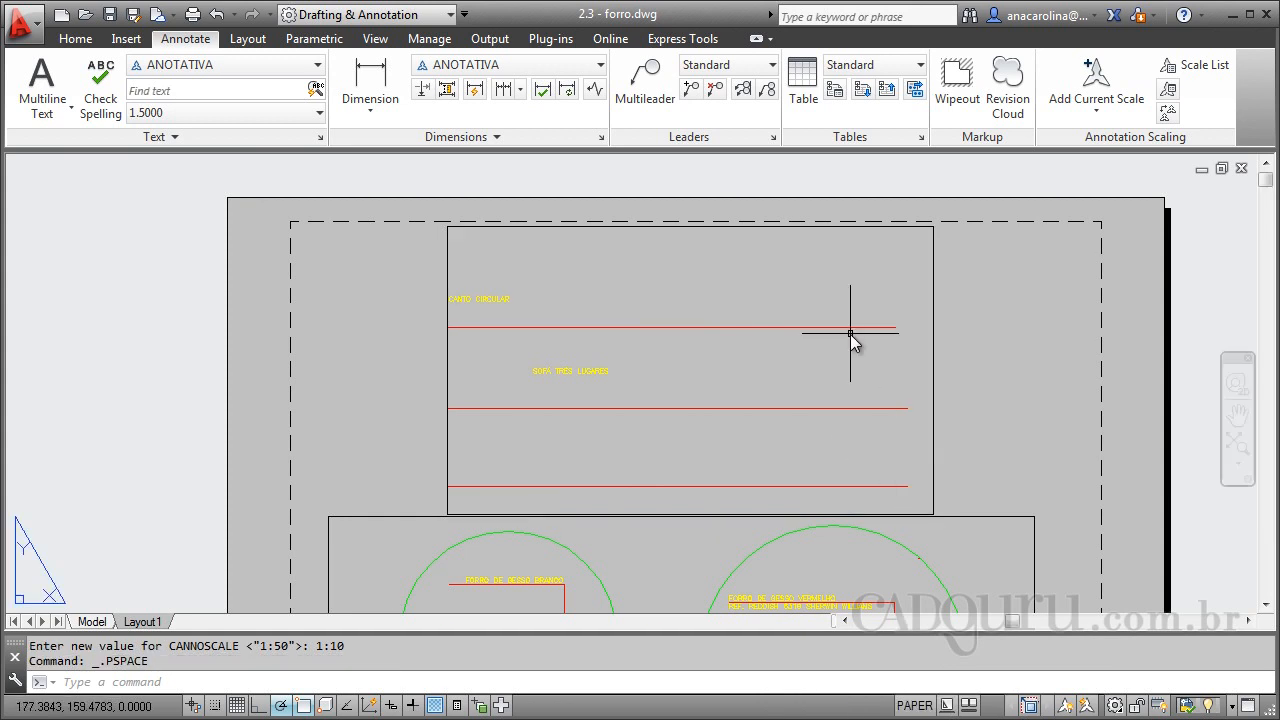
scroll(720, 266, down, 3)
scroll(719, 529, up, 3)
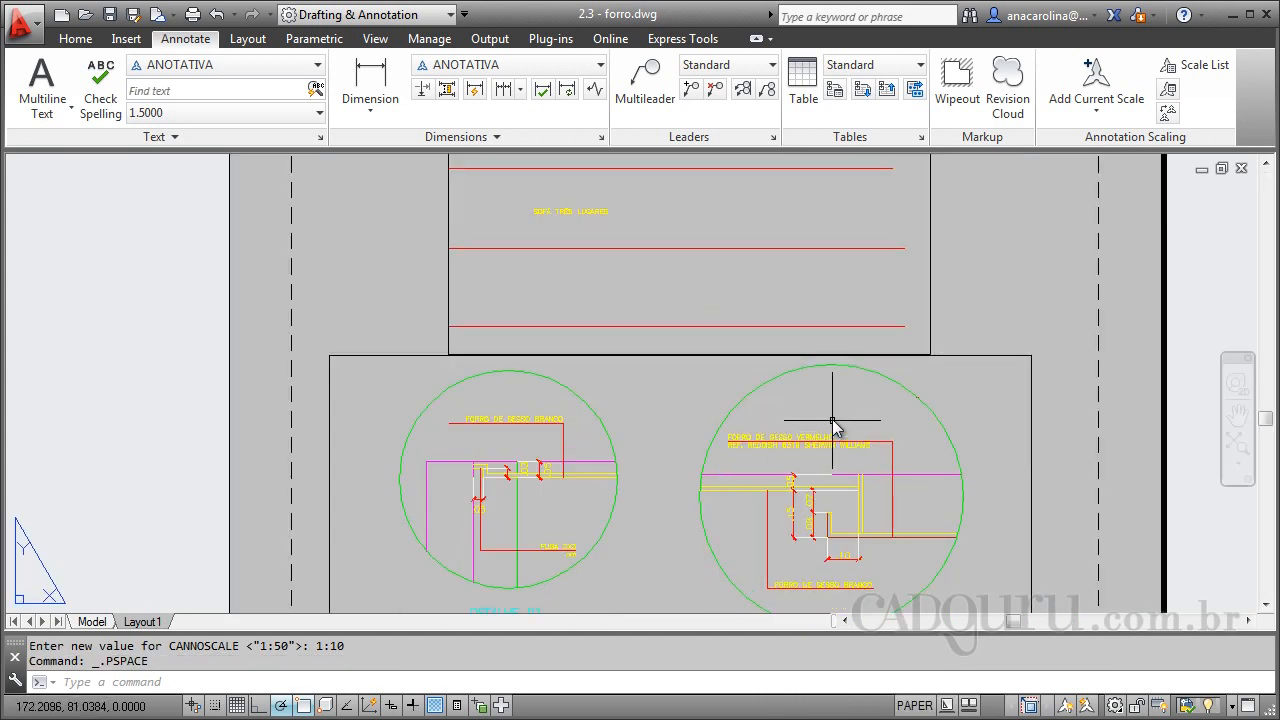
scroll(664, 454, down, 3)
scroll(710, 345, up, 3)
Set the elevation viewport's scale to 1:50 and return to paper space
double_click(711, 339)
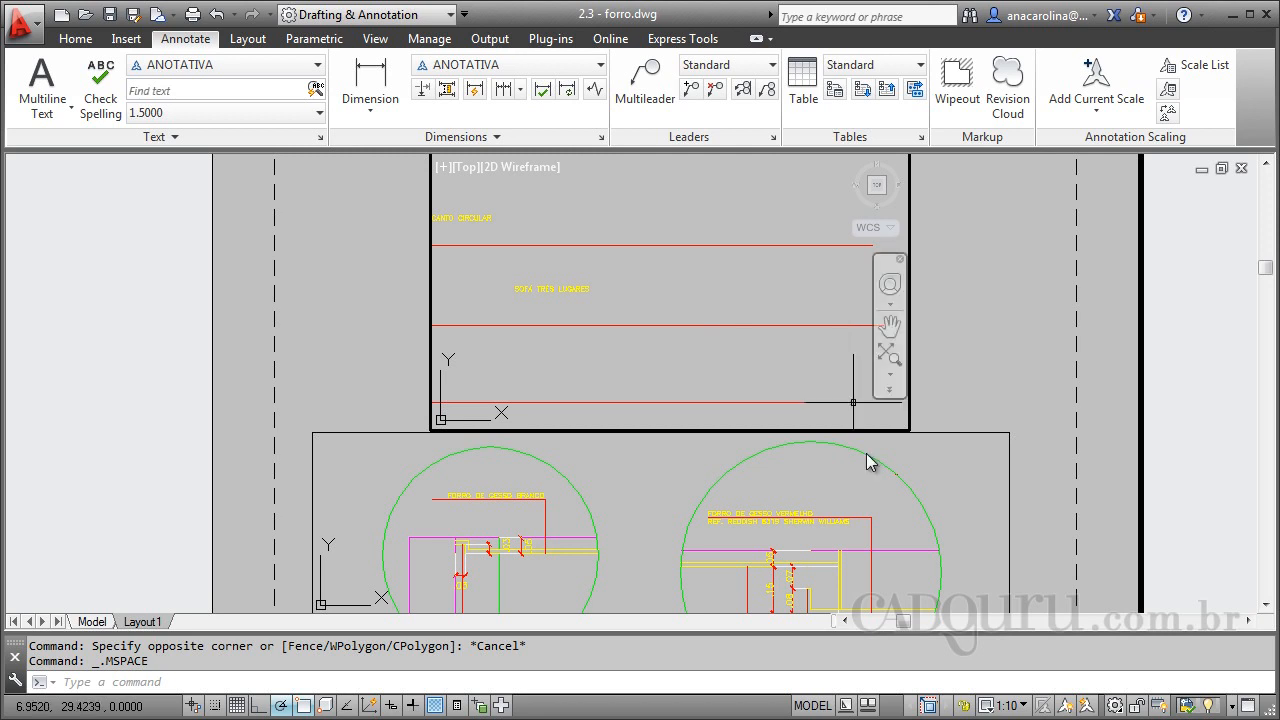
click(993, 706)
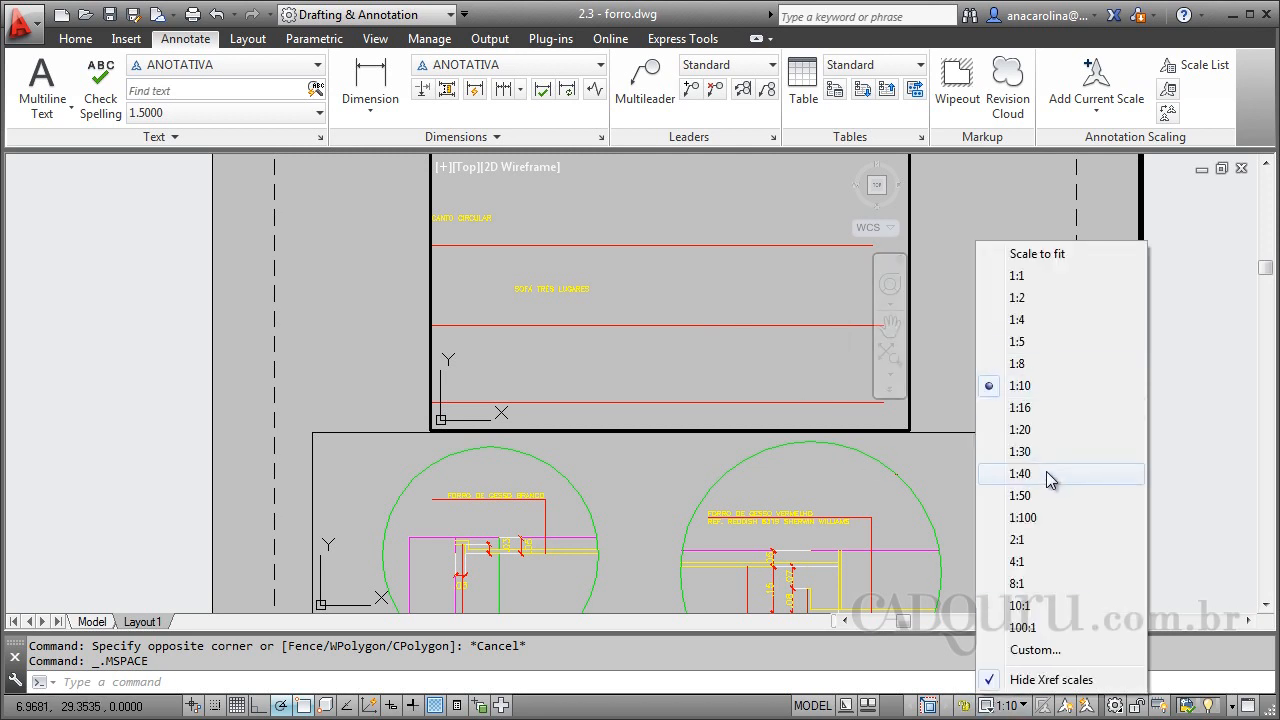
click(1048, 499)
double_click(992, 334)
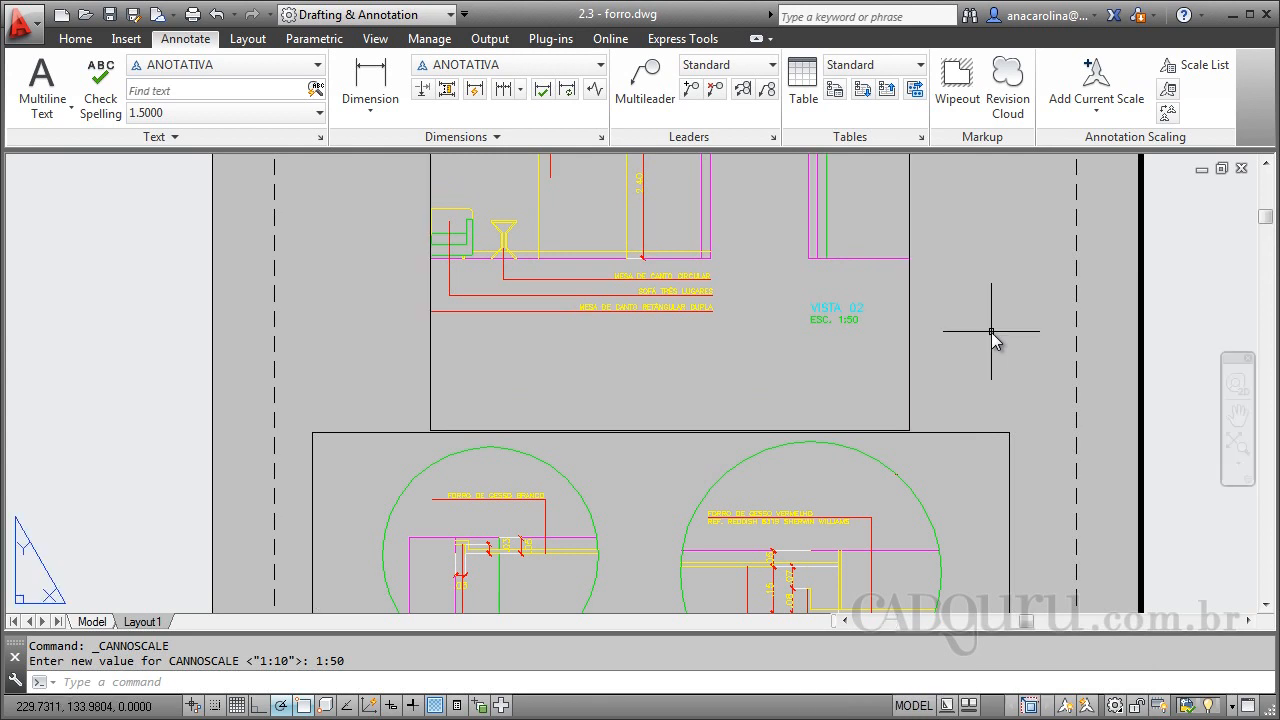
Pan inside the elevation viewport to frame the VISTA 01 elevation and return to paper space
scroll(700, 350, down, 2)
double_click(732, 352)
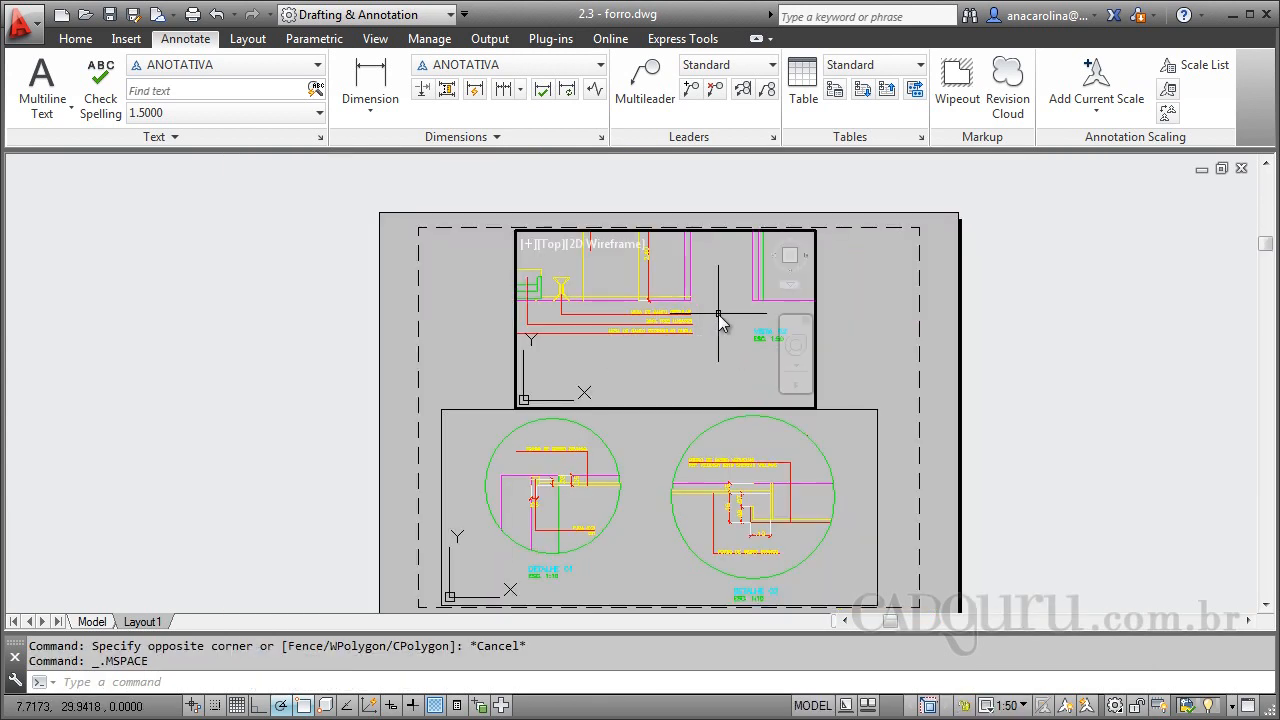
text(p)
key(Return)
drag(635, 307, 733, 368)
drag(730, 365, 737, 363)
right_click(737, 363)
click(771, 371)
double_click(938, 338)
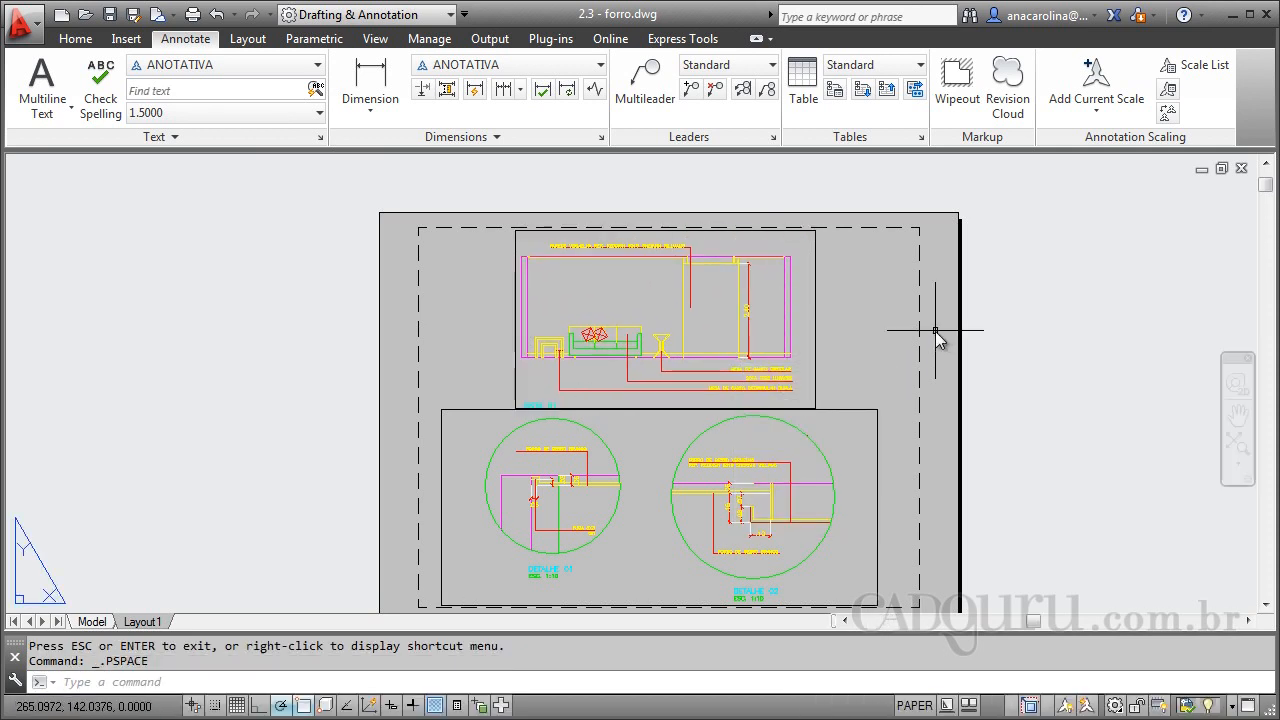